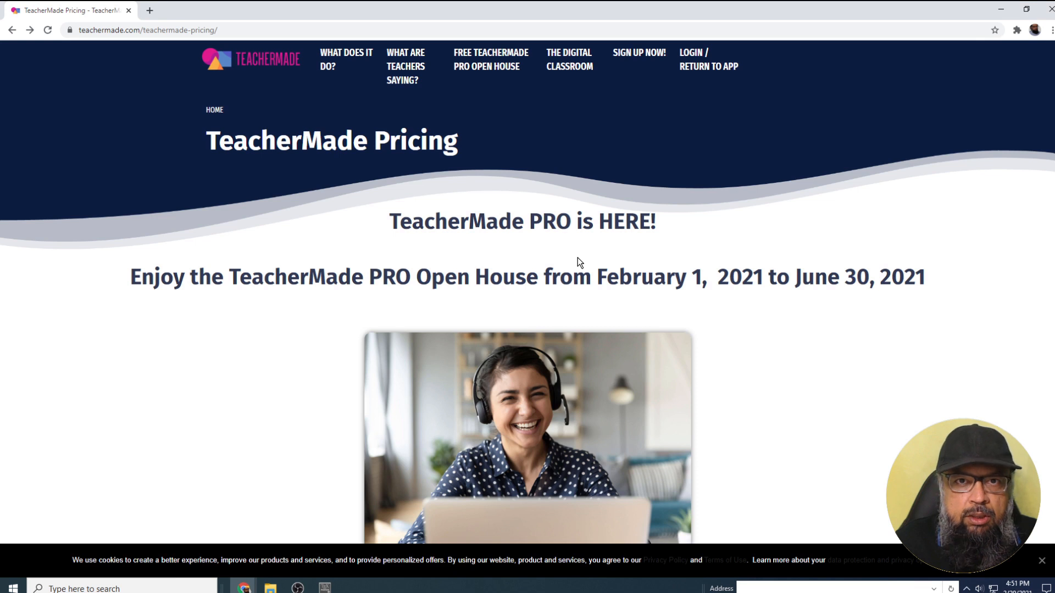
- Return to the TeacherMade app and start a worksheet titled "Assignment for Class 7" with the description "This is a Math Assignment."
click(696, 64)
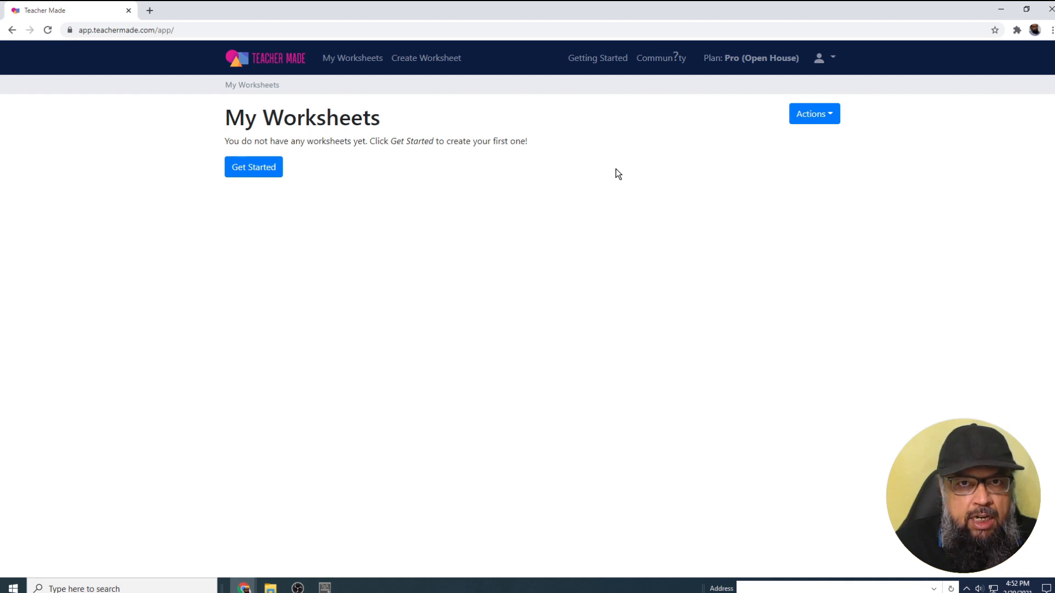
click(835, 120)
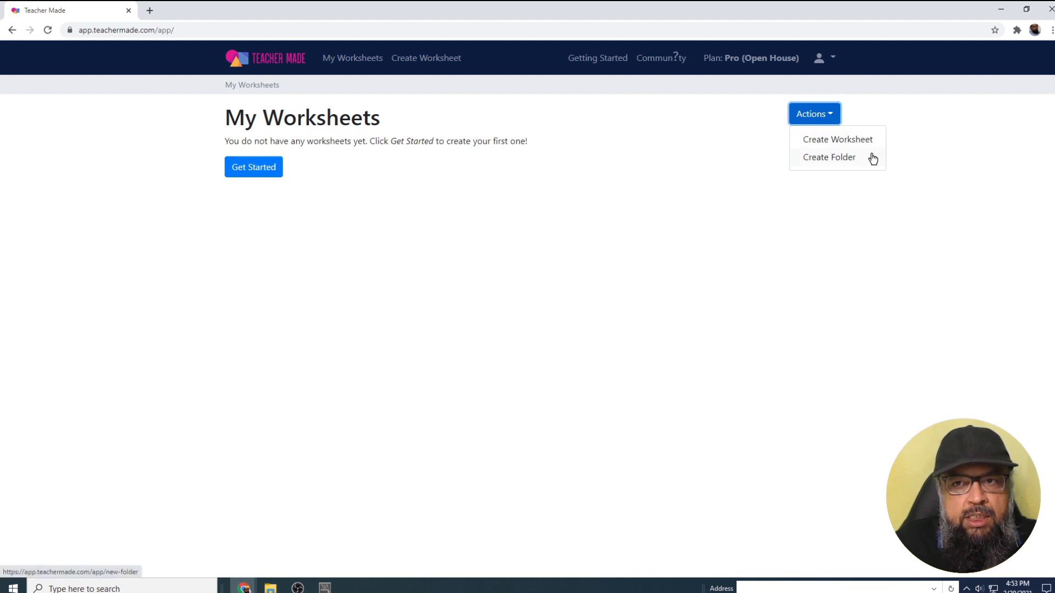
click(840, 142)
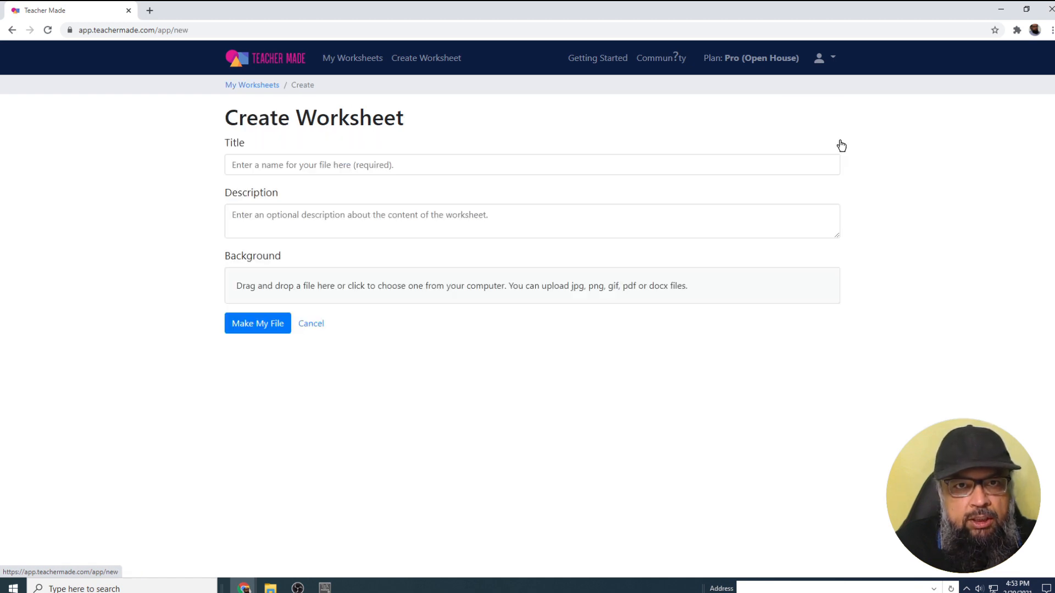
click(255, 164)
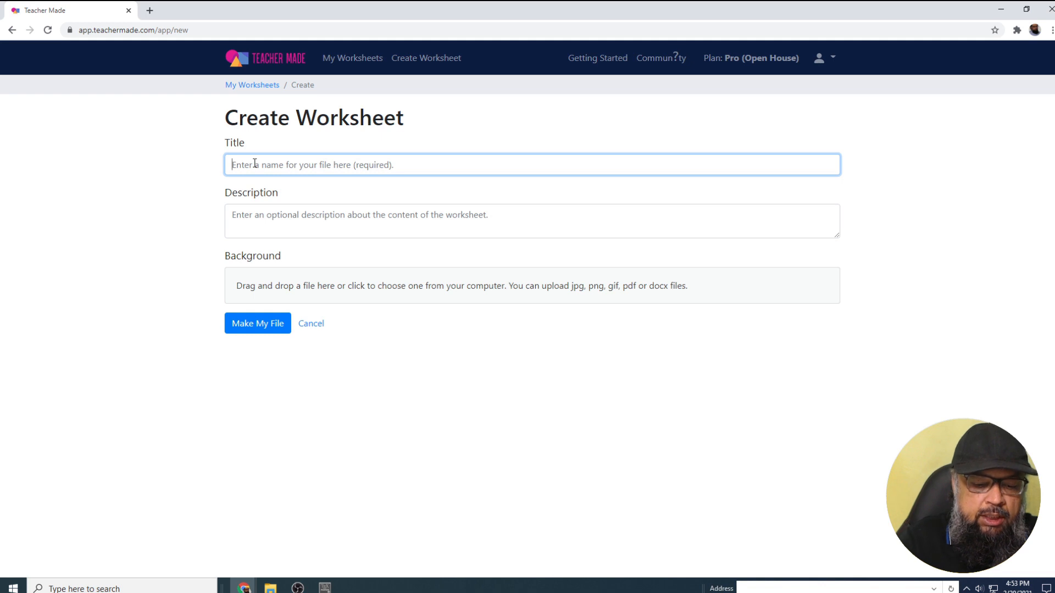
text(Assignment for Class 7)
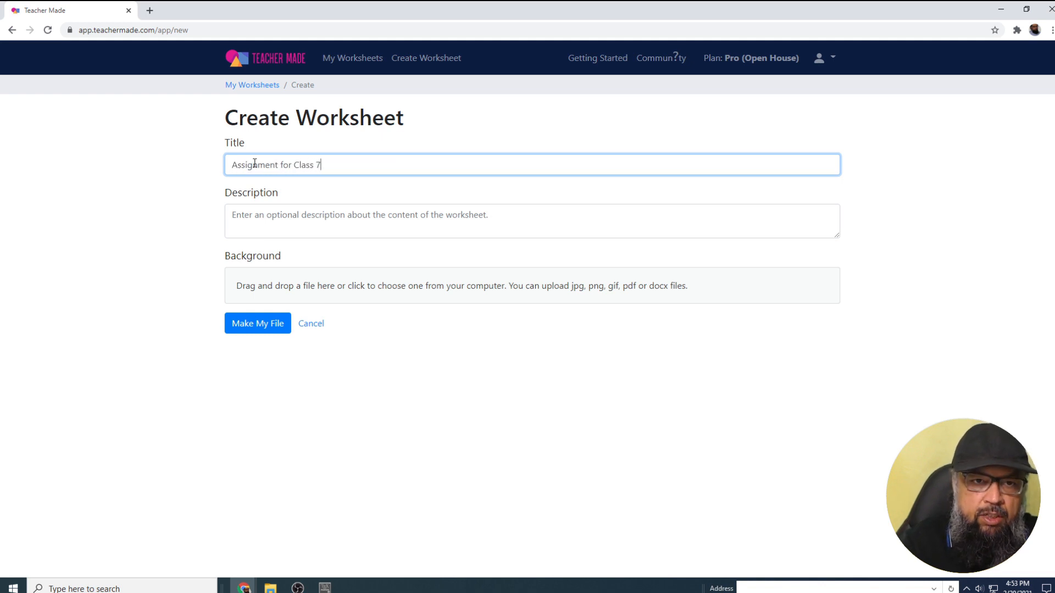
click(315, 205)
text(This is a Math Assignment.)
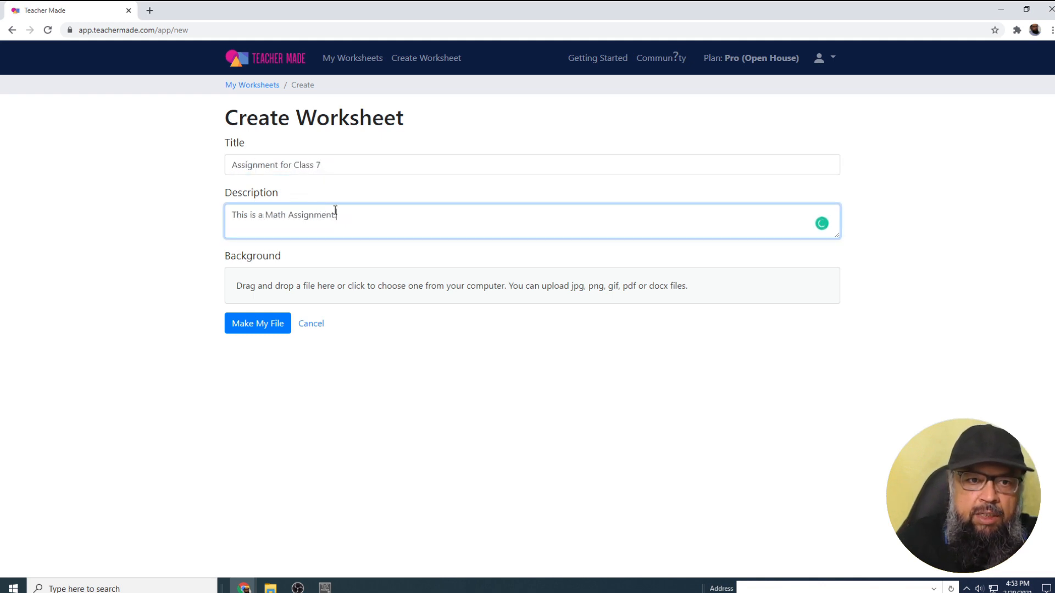
- Upload Math-Worksheet.pdf from the teachermade-tutorial folder as the worksheet background and make the file
click(271, 286)
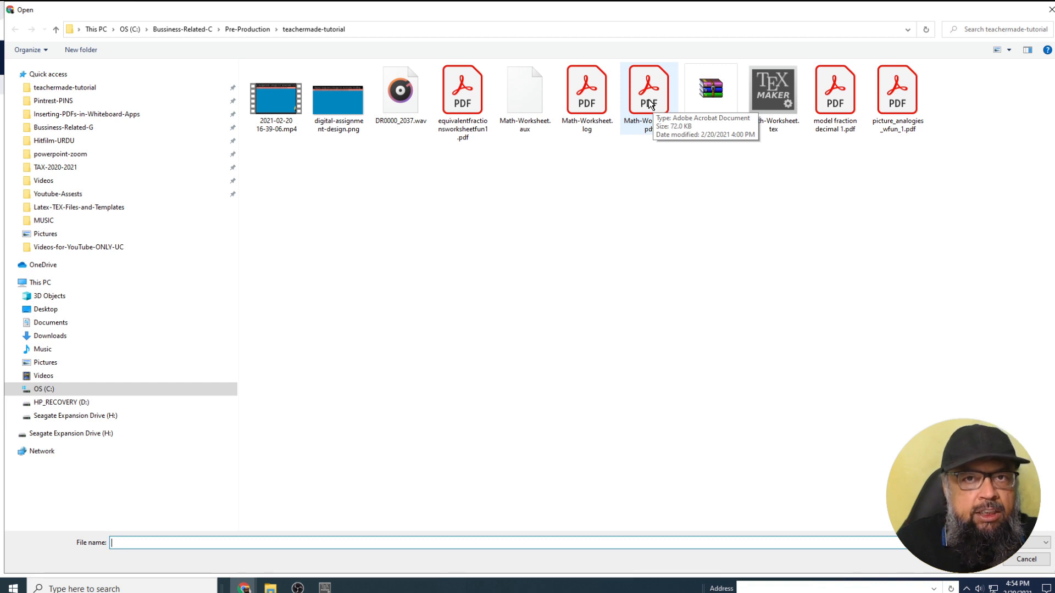
click(648, 95)
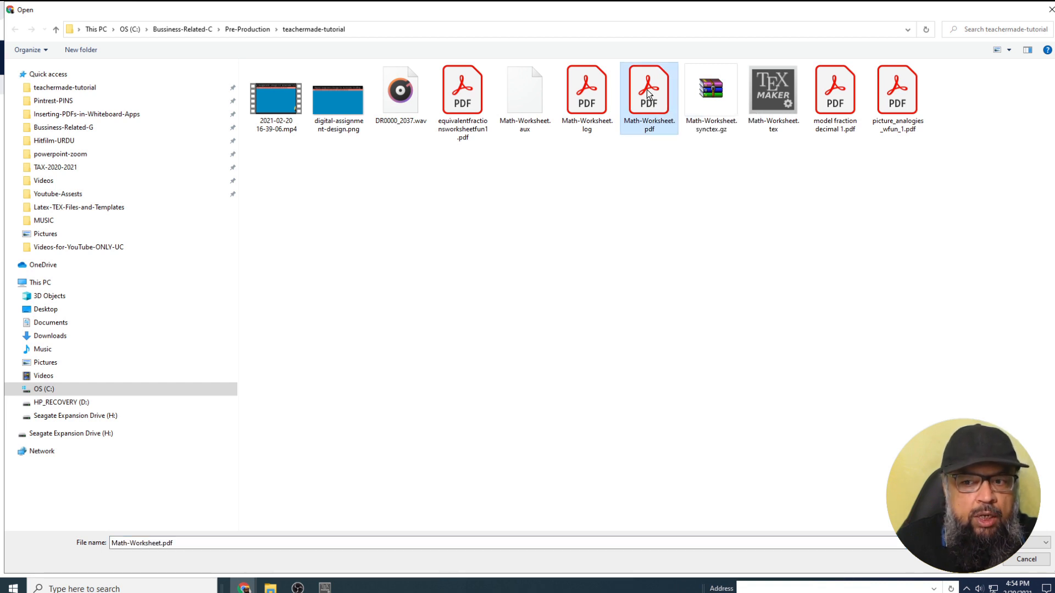
click(975, 559)
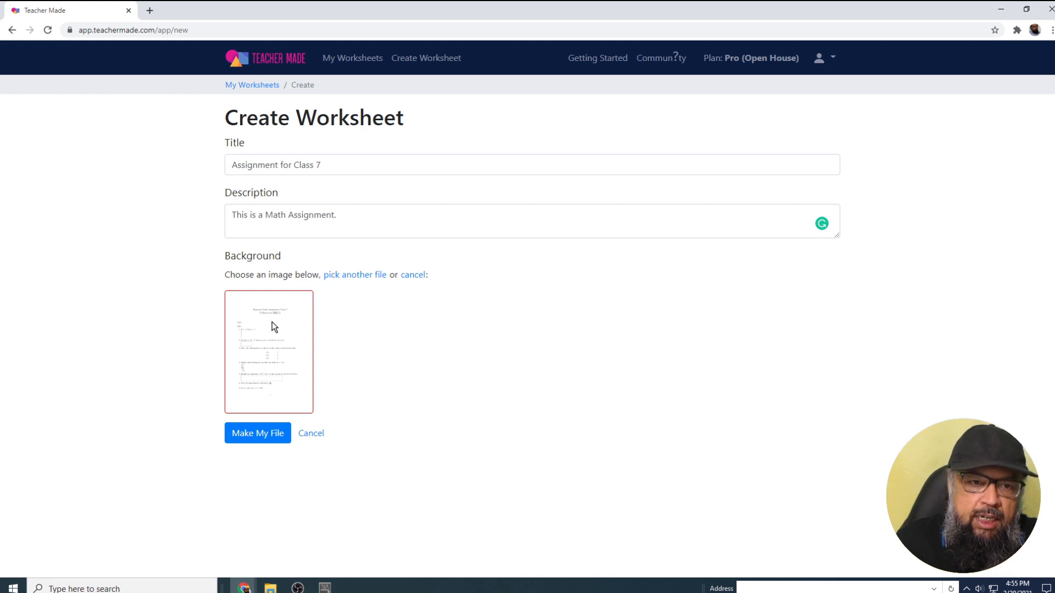
click(257, 435)
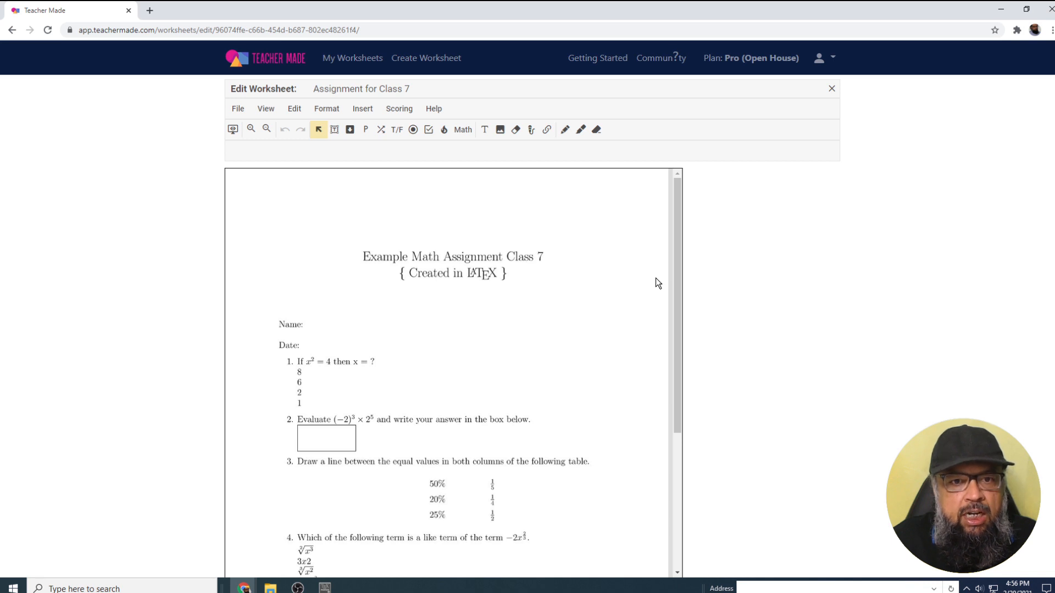
scroll(655, 278, down, 4)
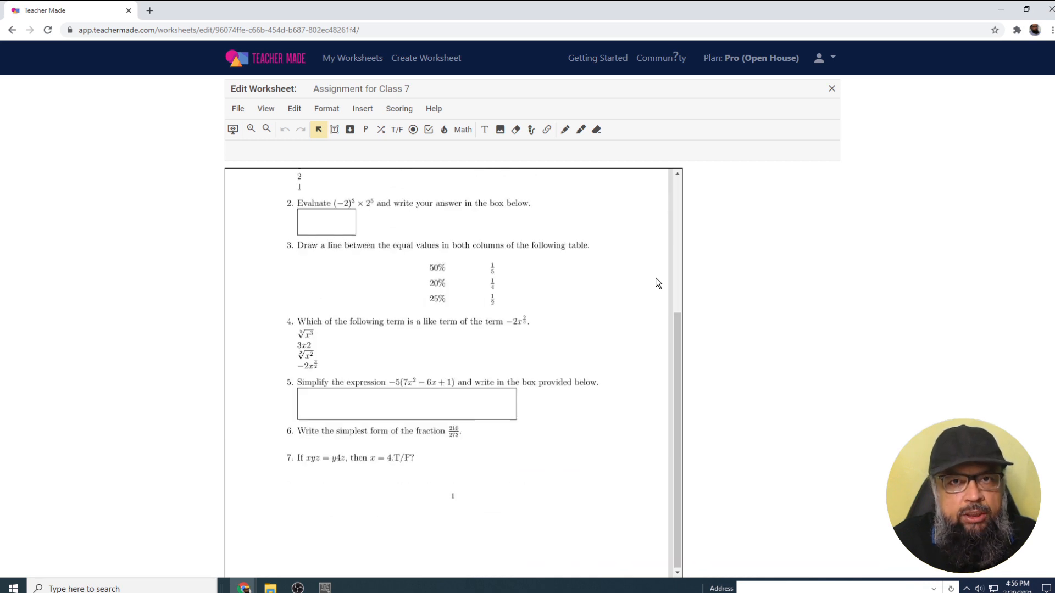
scroll(655, 278, up, 2)
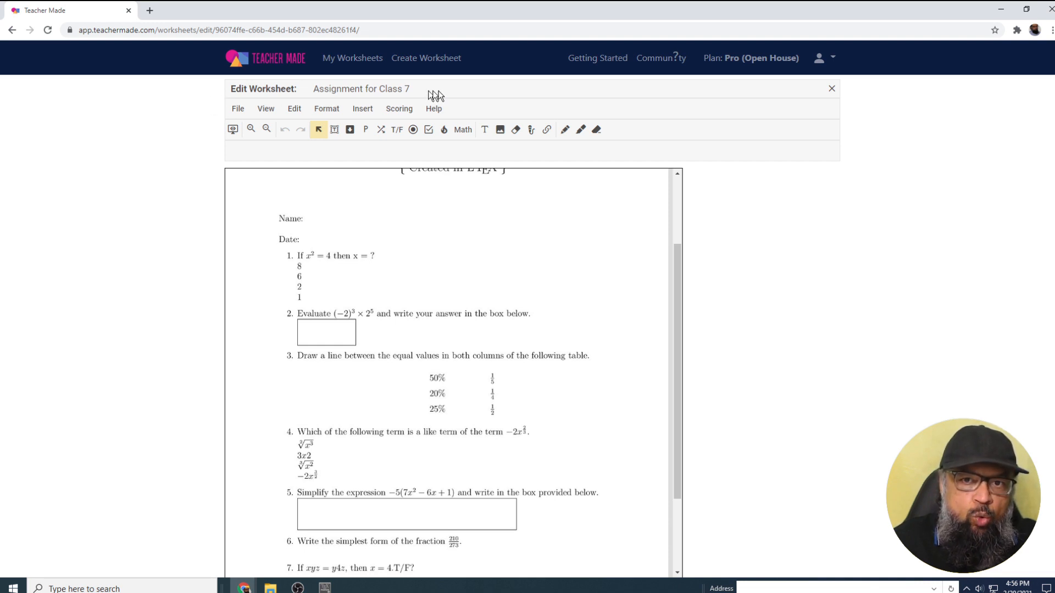
click(266, 109)
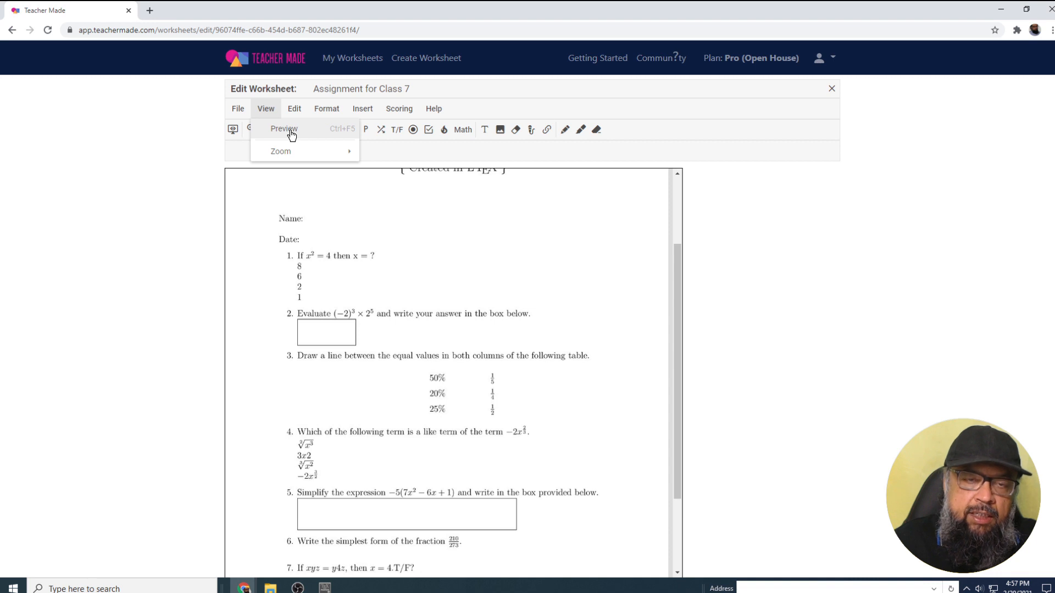
click(362, 109)
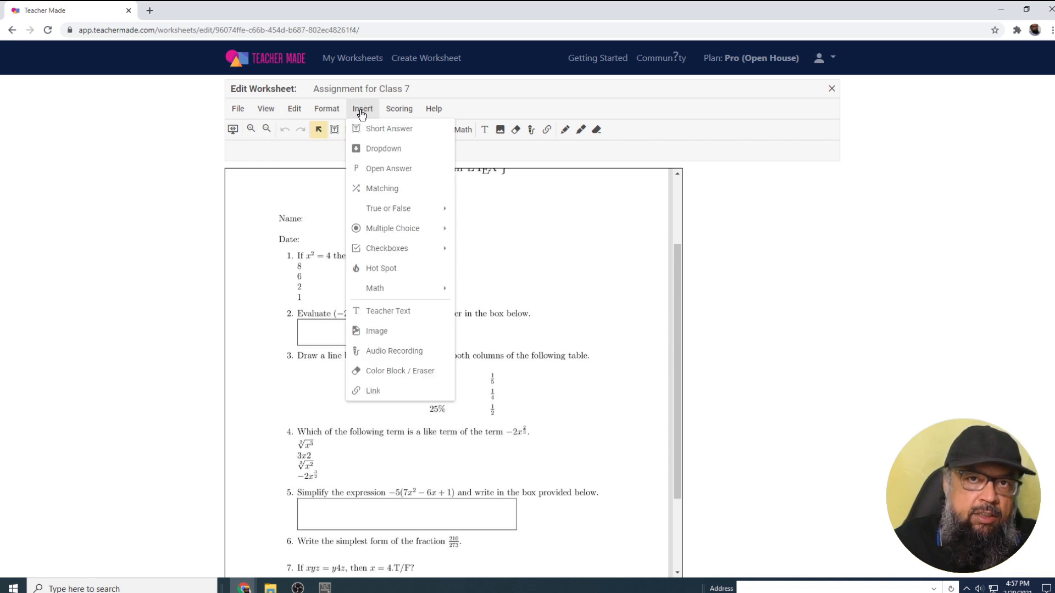
click(580, 160)
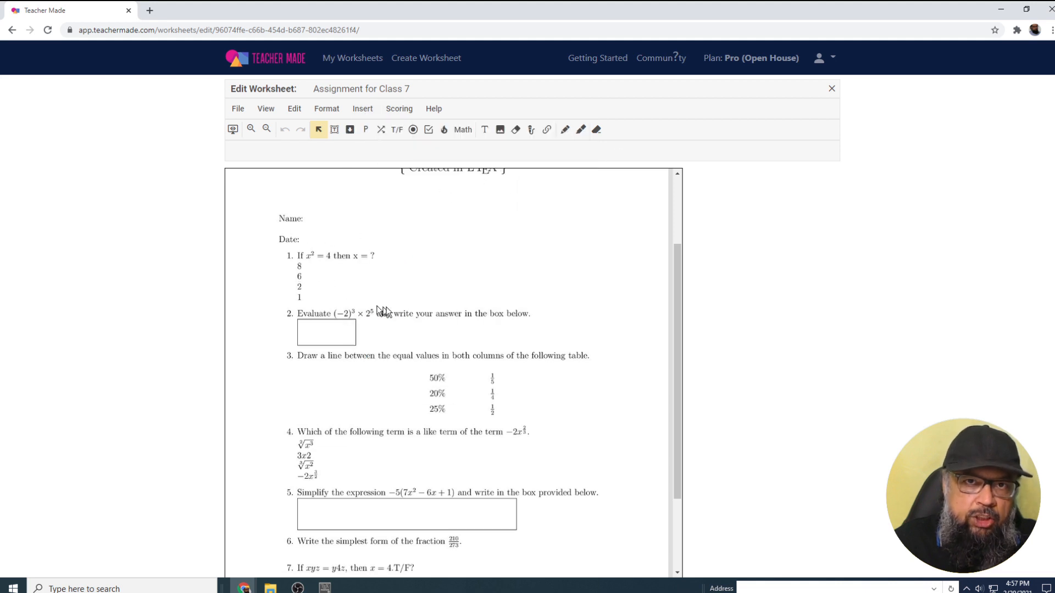
- Add a teacher text box across from the Name line reading "Please write down your full name."
scroll(352, 316, up, 1)
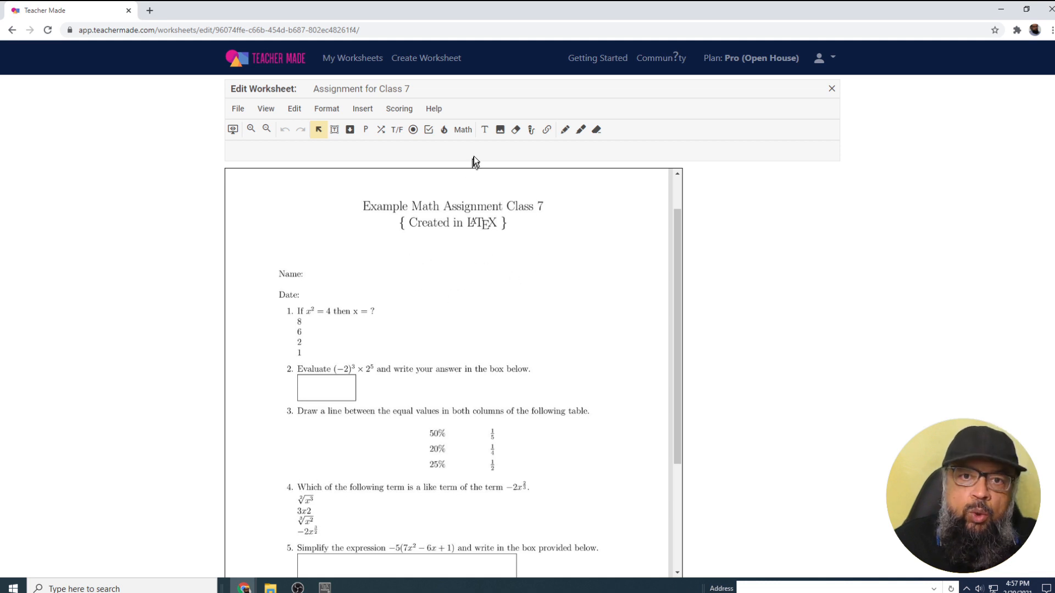
click(485, 130)
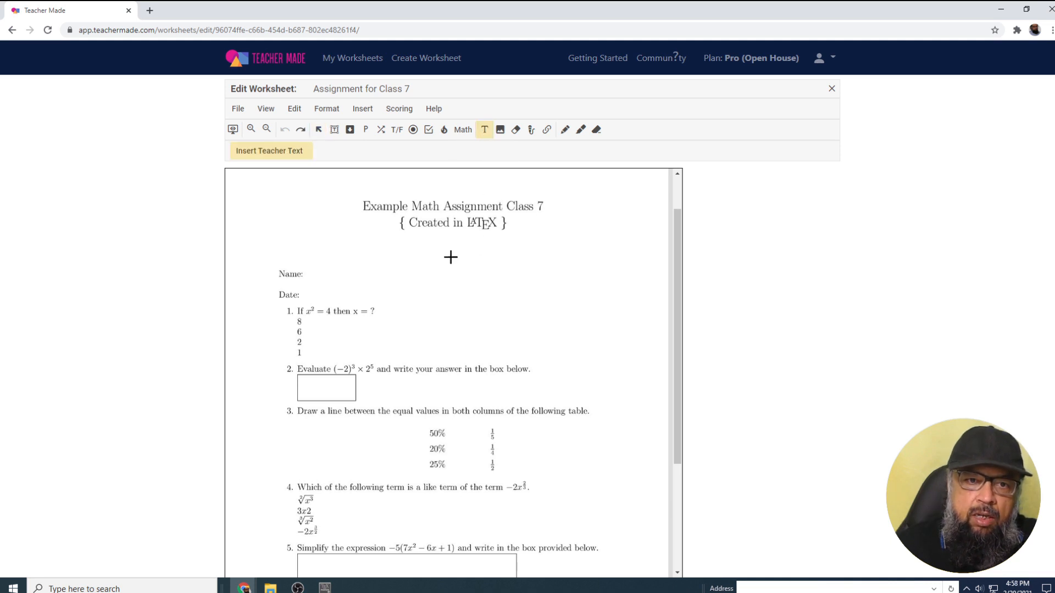
drag(455, 262, 627, 276)
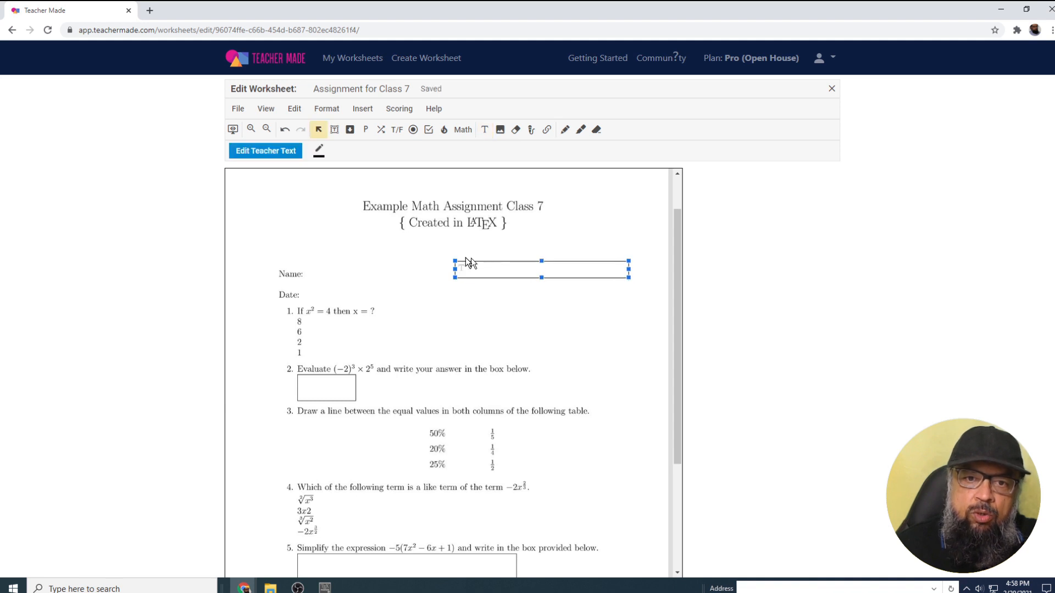
double_click(581, 270)
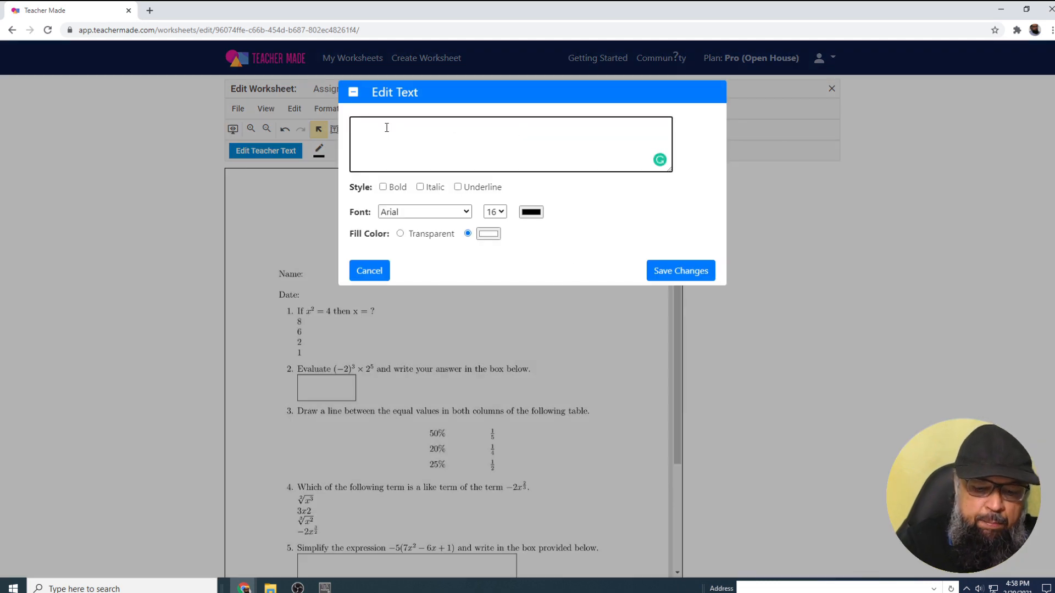
text(Please wr)
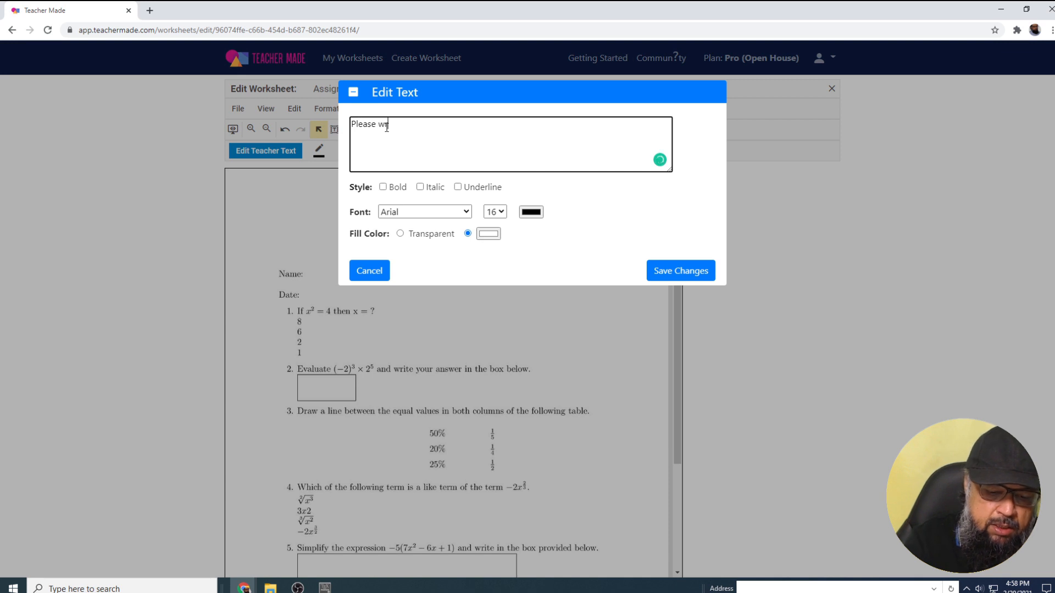
text(ite down your full name.)
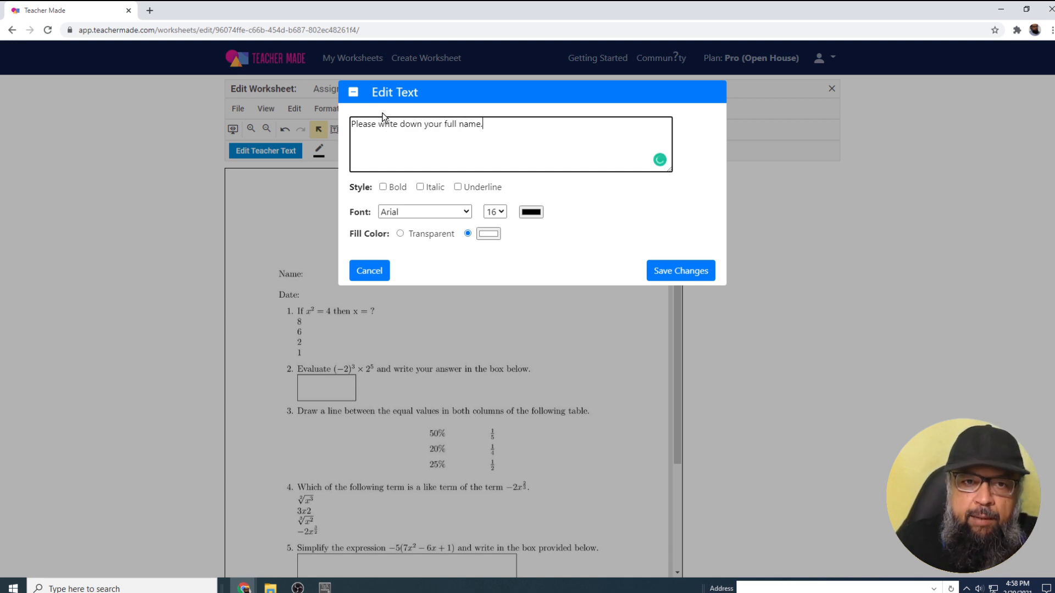
- Format the teacher text in dark red (RGB 180, 14, 14), American Typewriter, size 20, and save the changes
drag(399, 157, 328, 113)
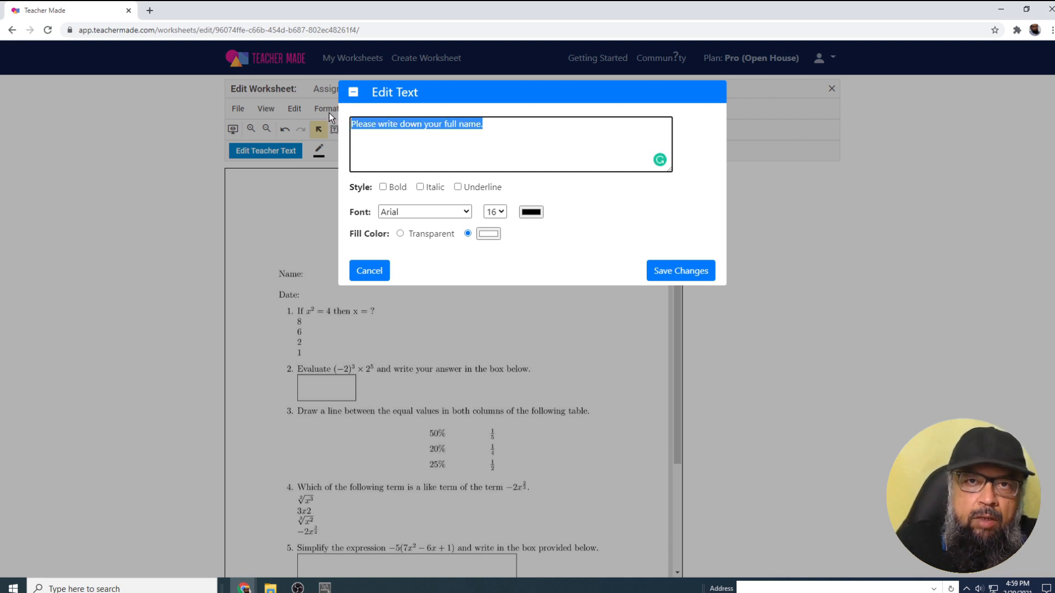
click(531, 212)
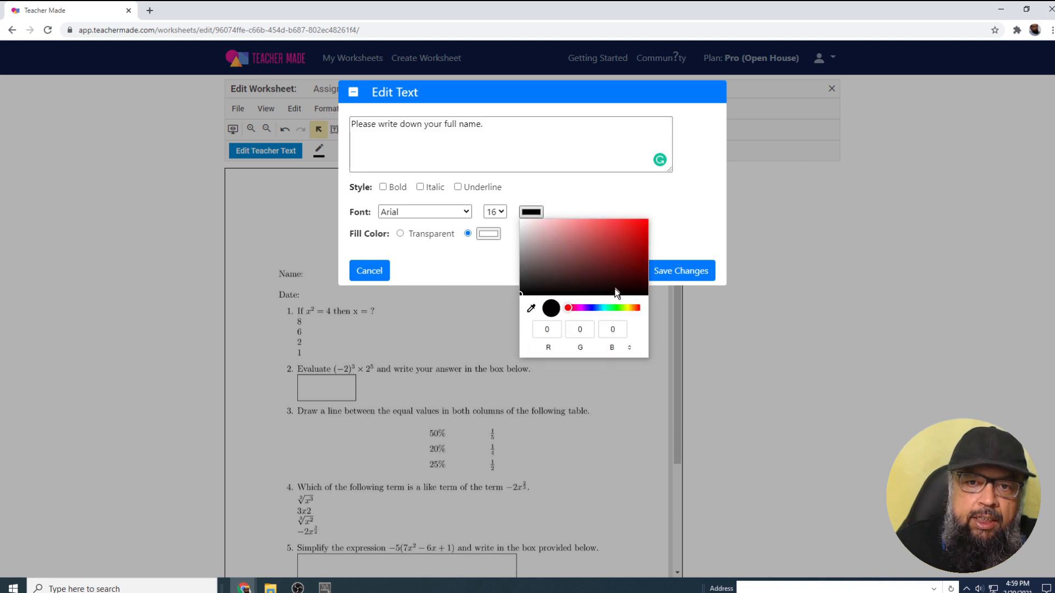
click(637, 242)
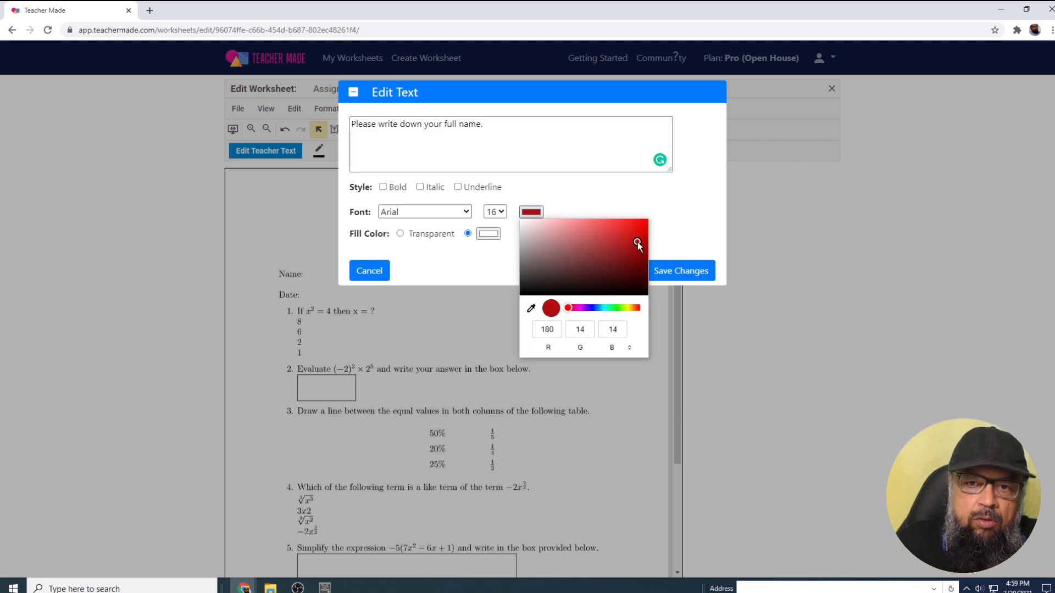
click(458, 213)
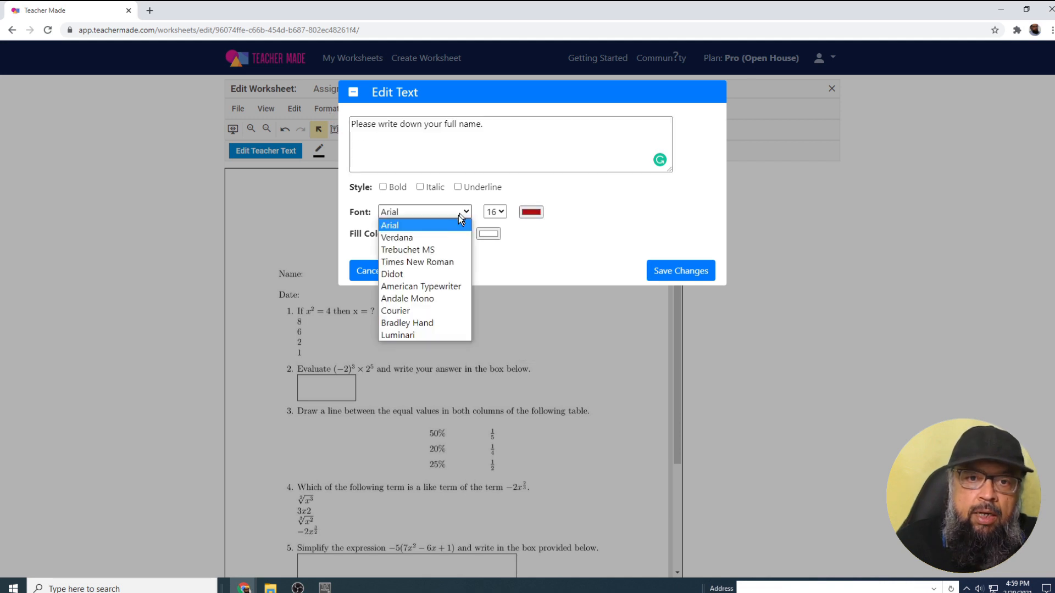
click(446, 286)
click(494, 212)
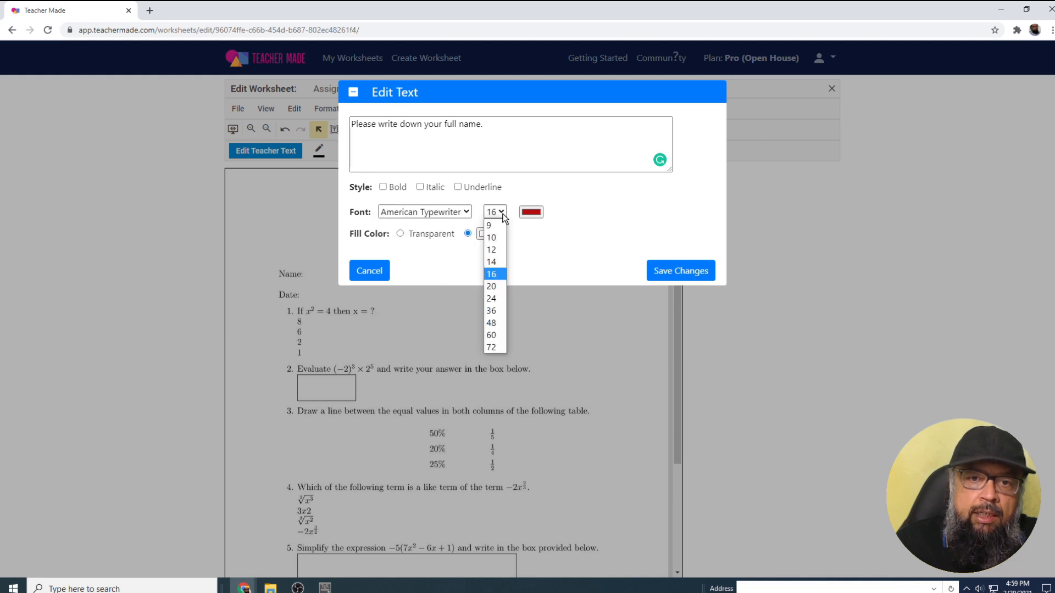
click(494, 286)
click(682, 271)
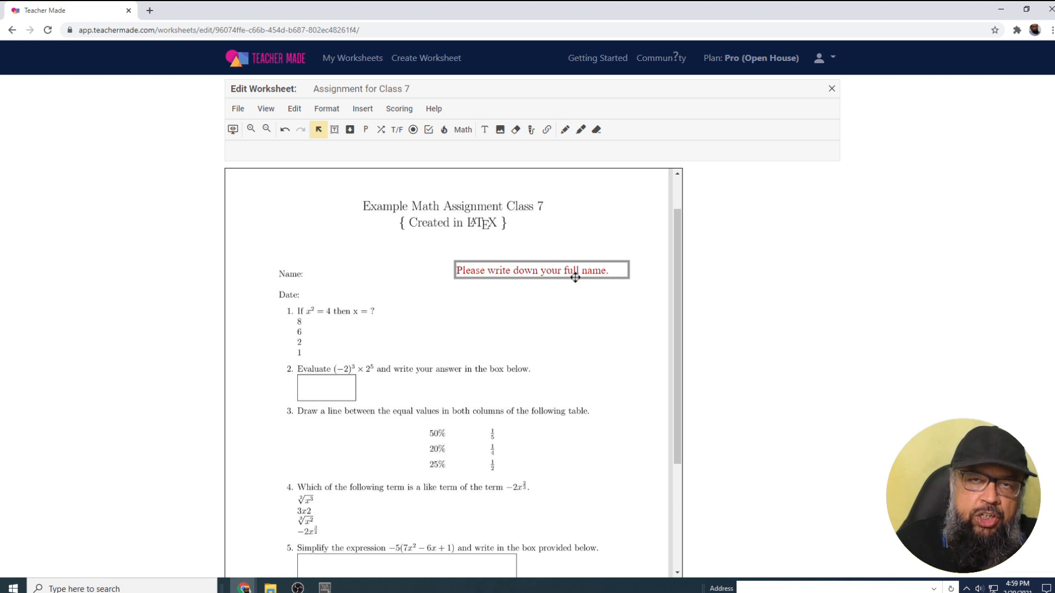
- Insert a narrow dropdown answer field covering the four printed options under question 1
scroll(383, 280, down, 1)
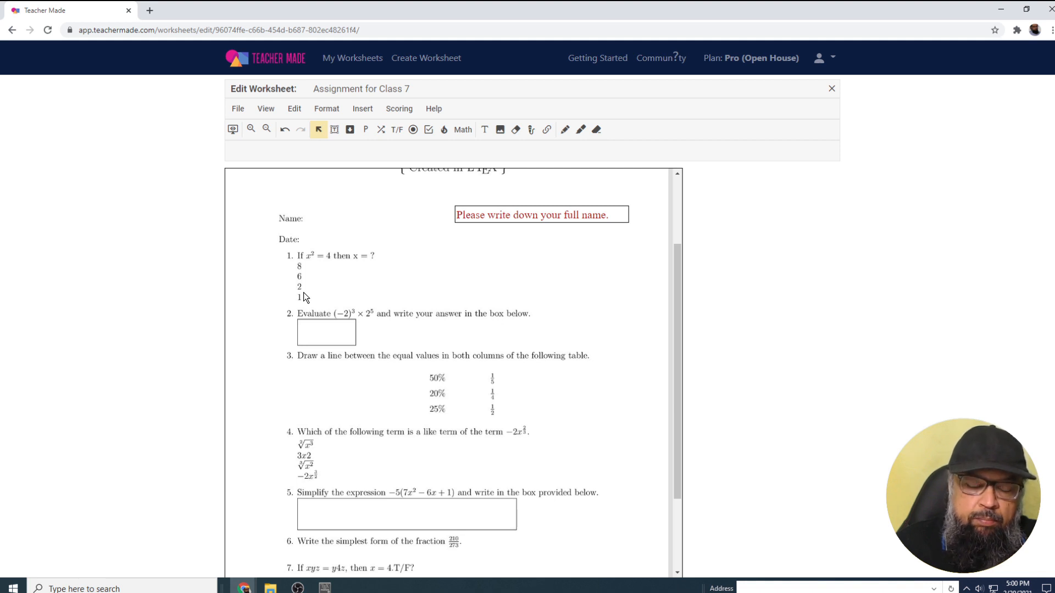
click(361, 111)
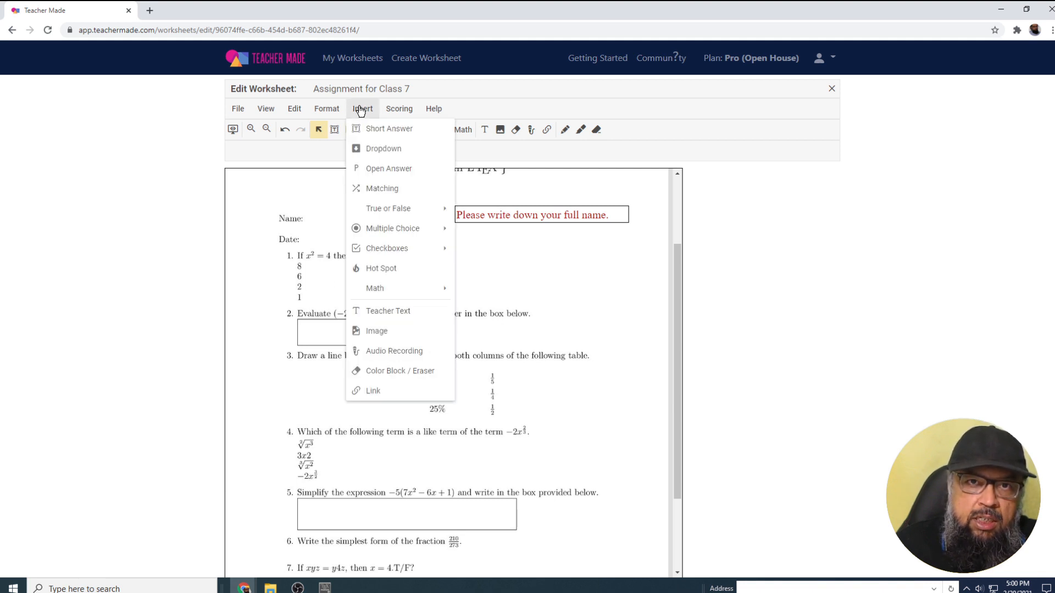
click(377, 151)
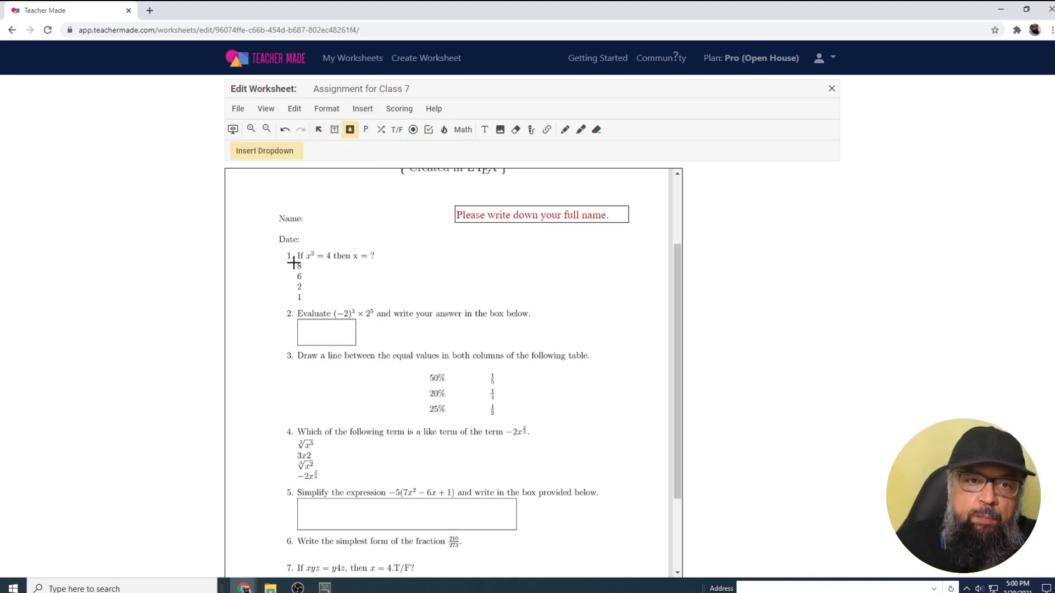
drag(294, 263, 295, 303)
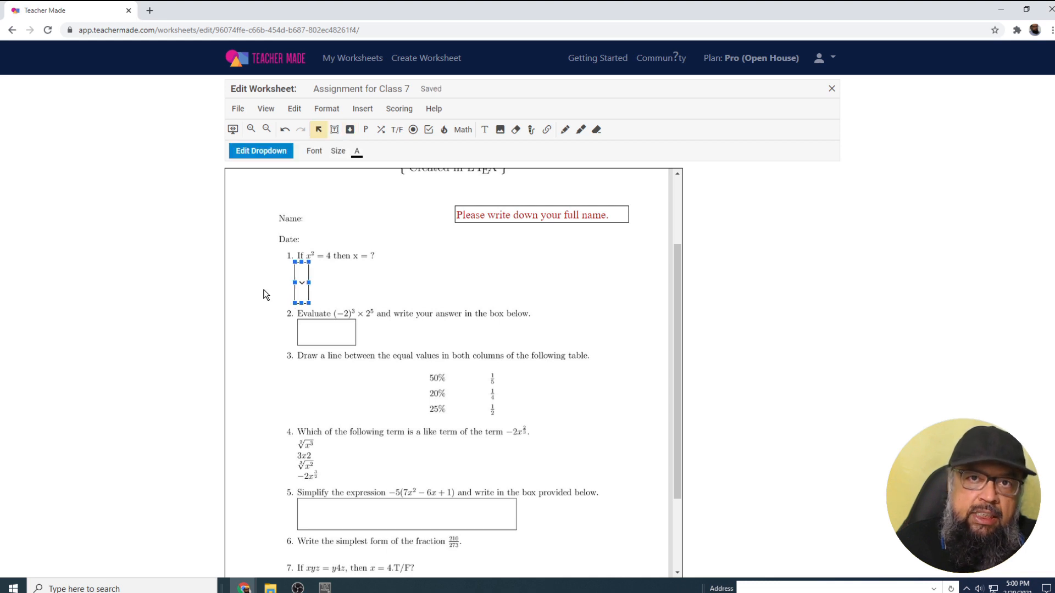
- Fill question 1's dropdown with the choices 8, 6, 2 and 1, mark 2 as the correct answer, and save the changes
double_click(305, 277)
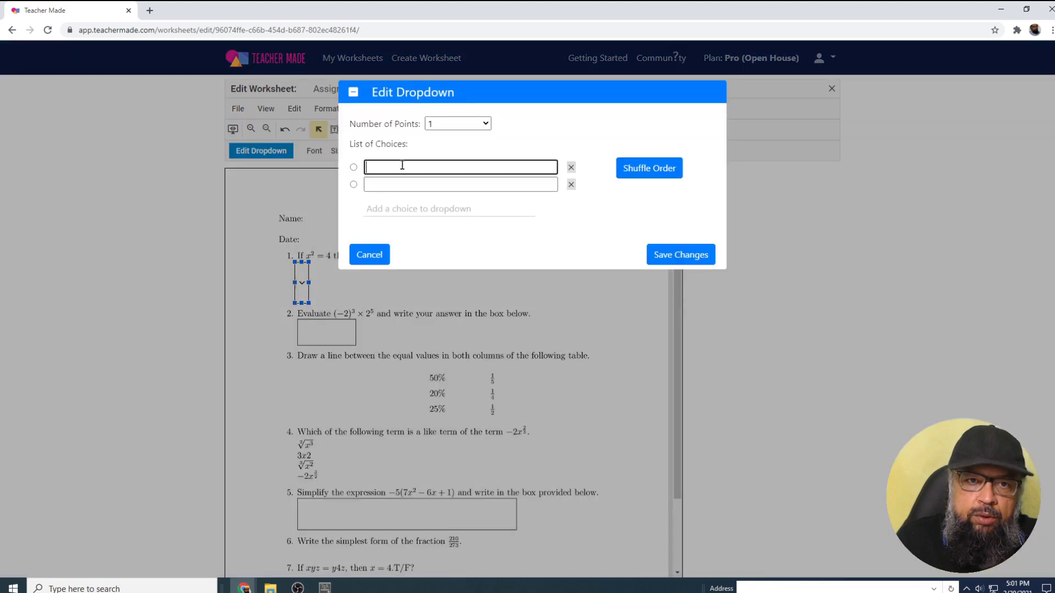
text(8)
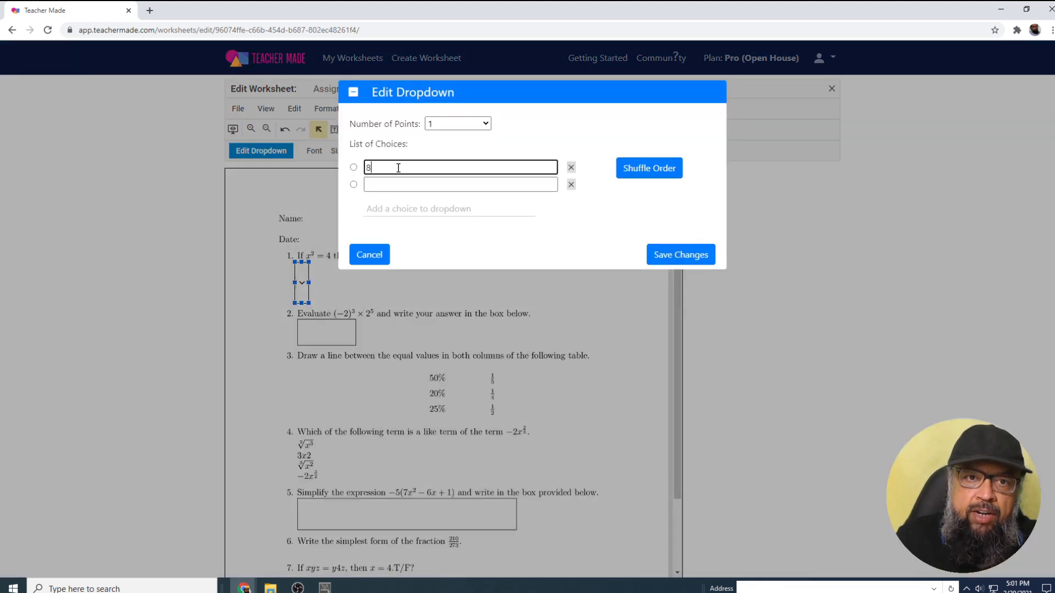
click(383, 186)
text(6)
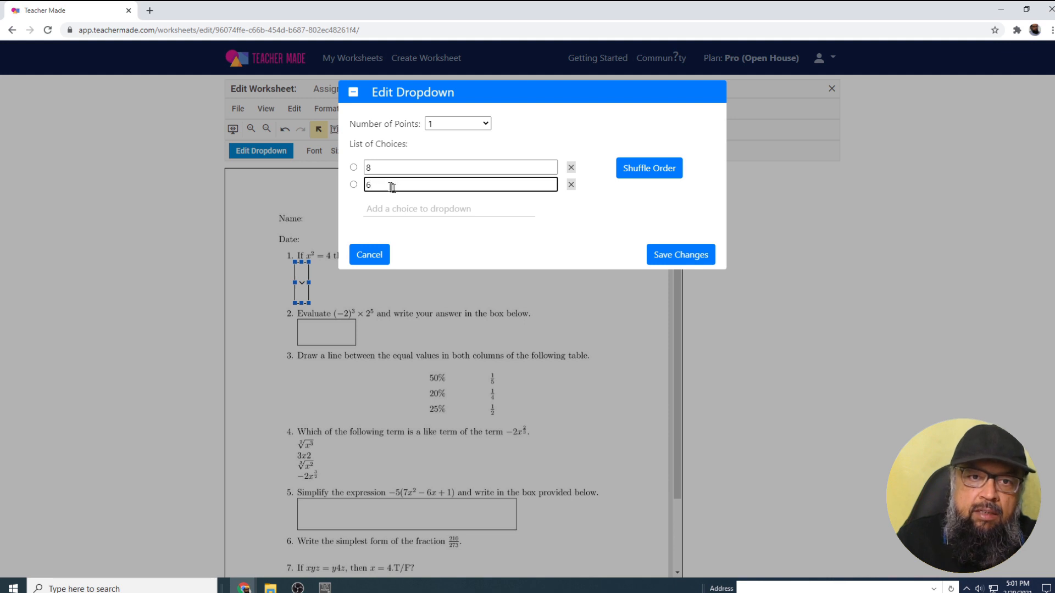
click(386, 208)
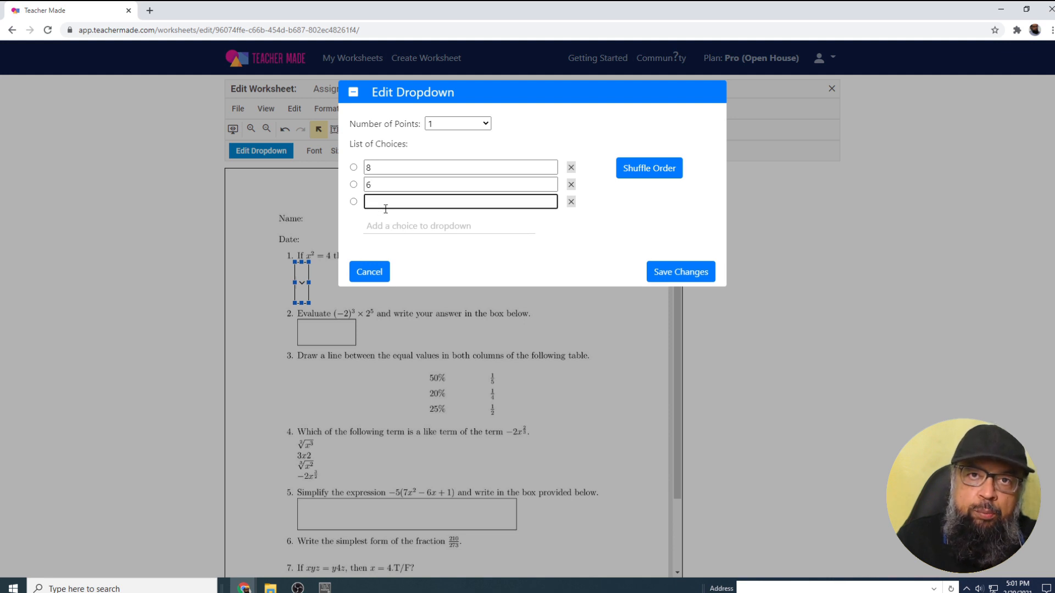
text(2)
click(384, 225)
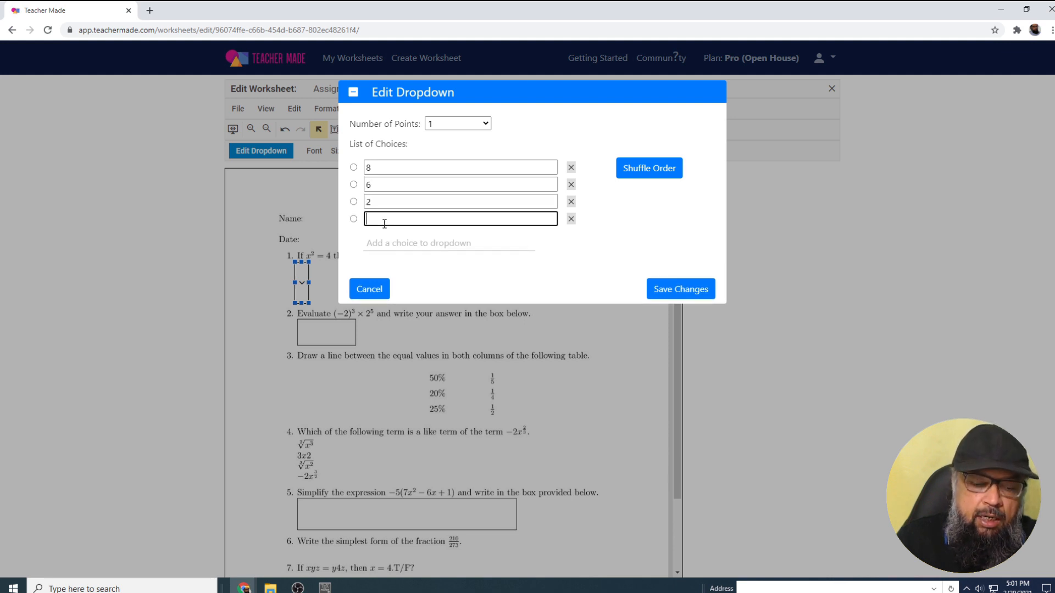
text(1)
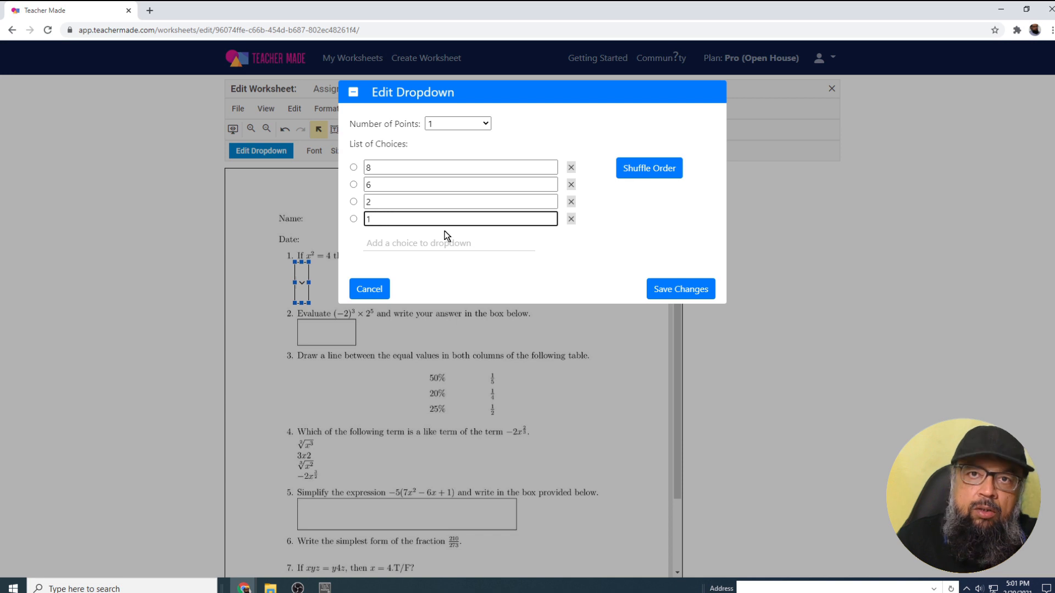
click(353, 202)
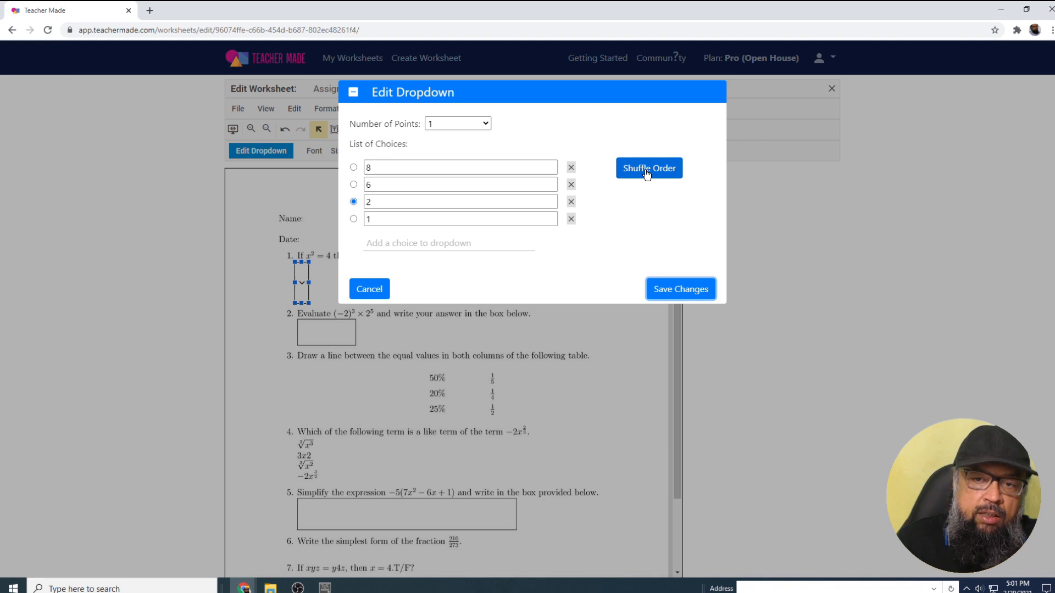
click(676, 289)
scroll(449, 223, down, 1)
click(448, 223)
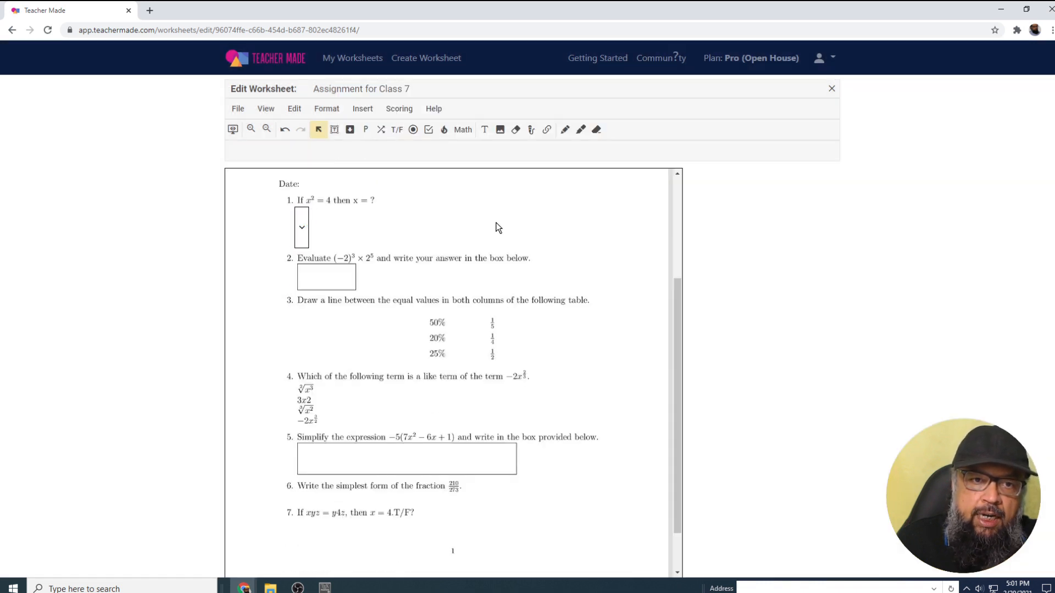
- Insert a short answer field covering the printed answer box below question 2
scroll(341, 269, up, 1)
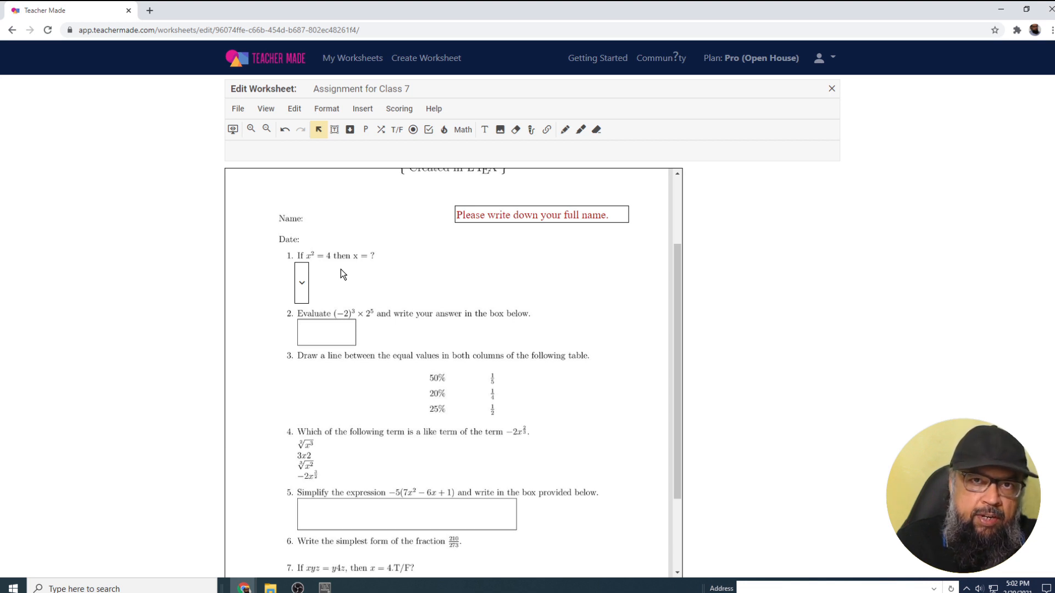
scroll(343, 273, down, 1)
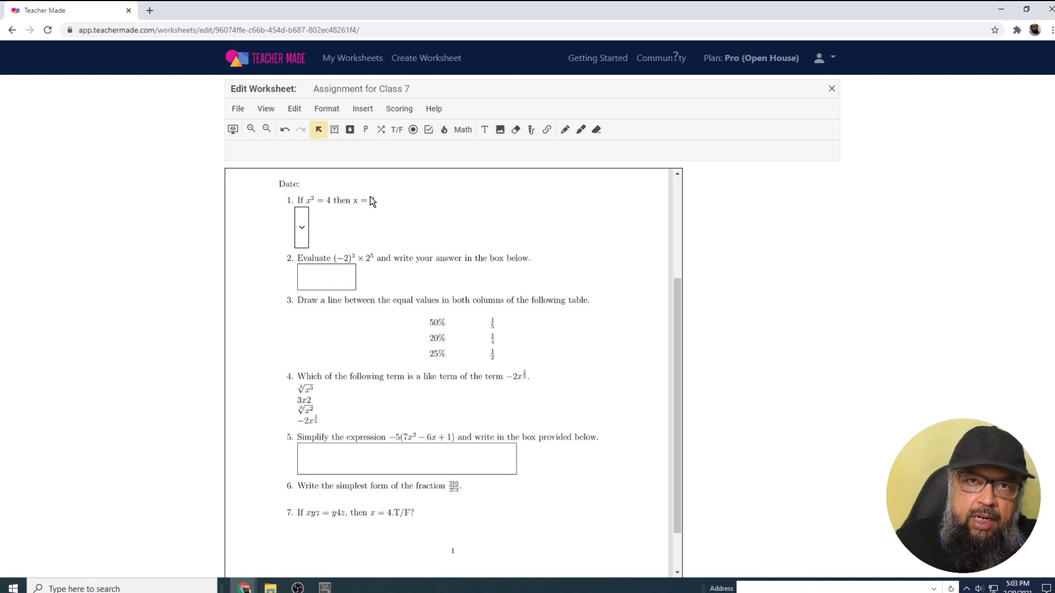
click(362, 110)
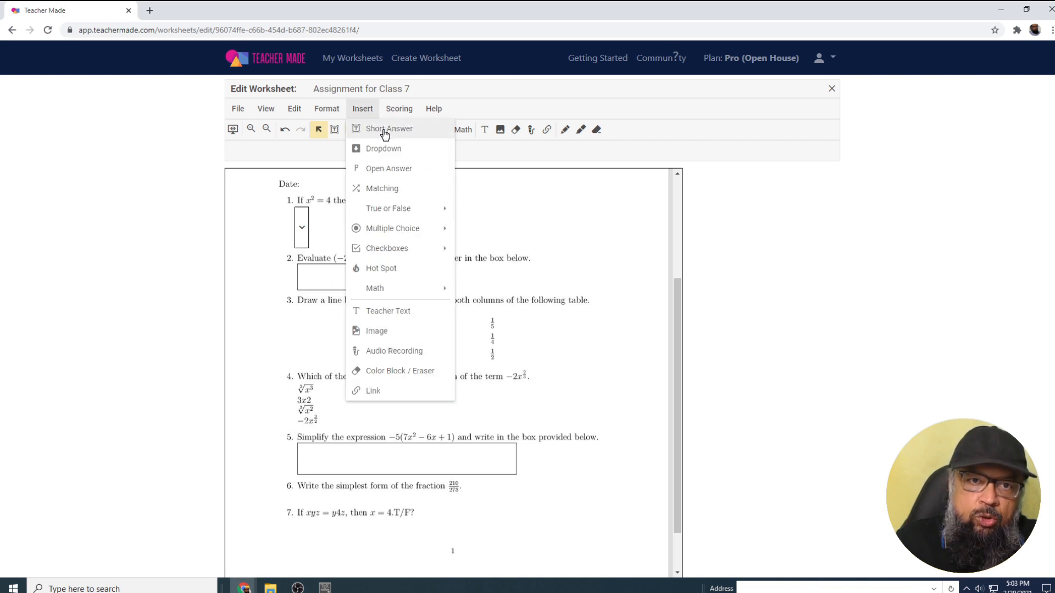
click(384, 128)
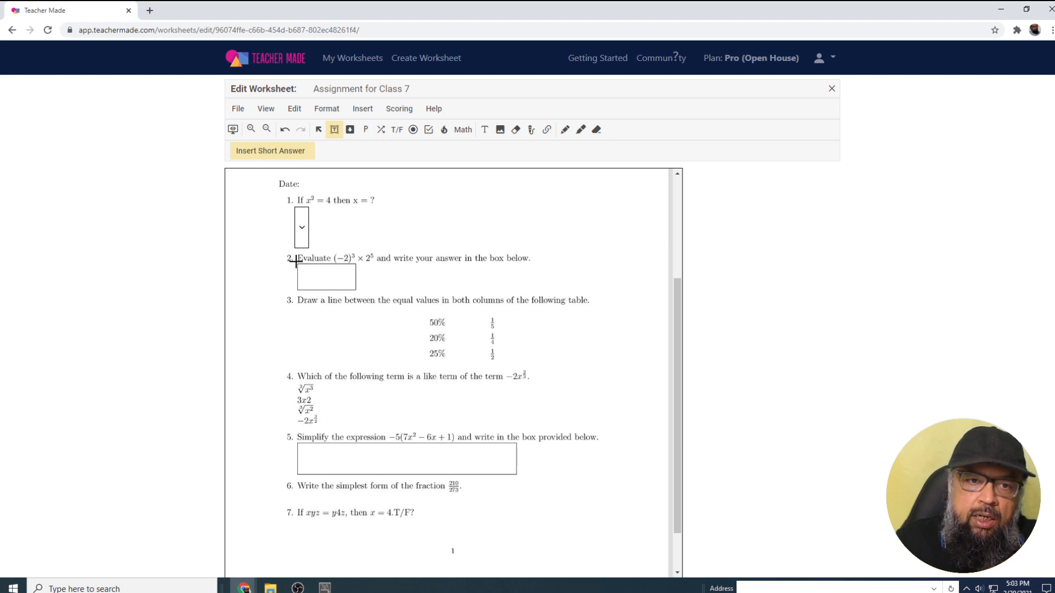
drag(295, 263, 357, 289)
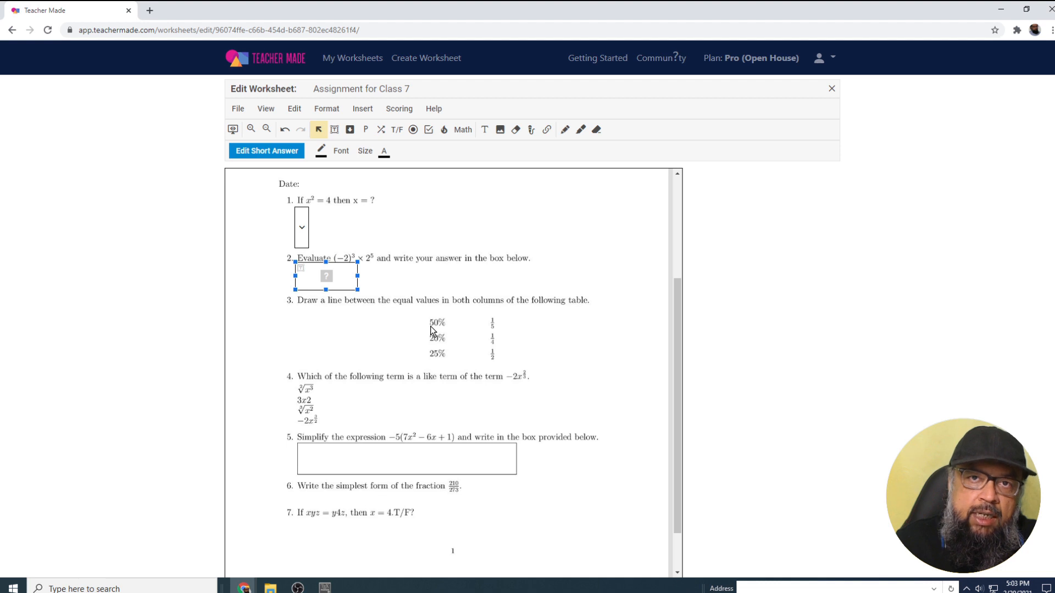
drag(344, 279, 345, 278)
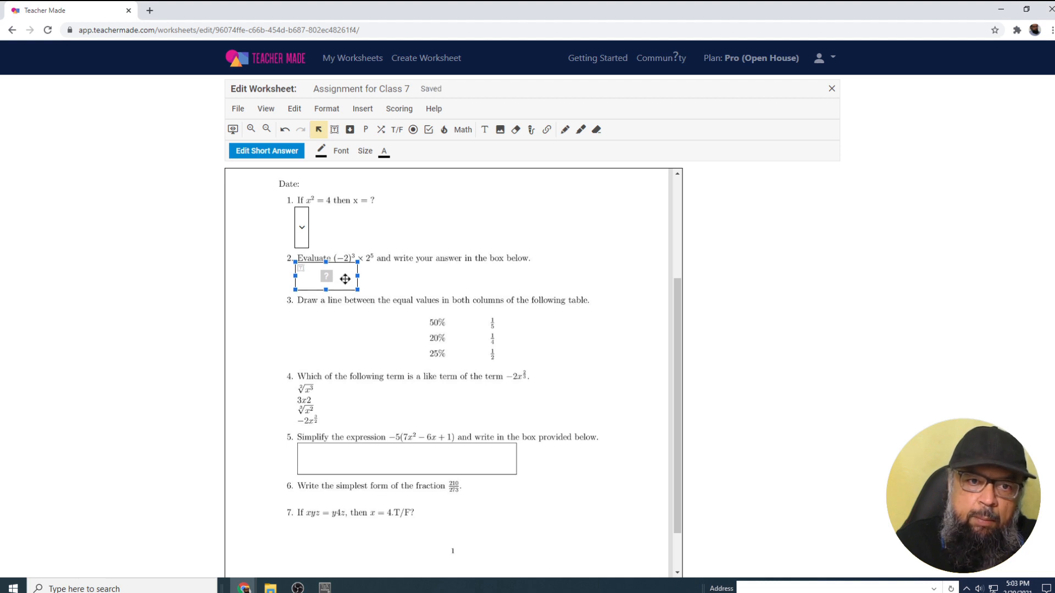
- Set -256 as the correct answer of question 2's short answer field and save the changes
double_click(345, 279)
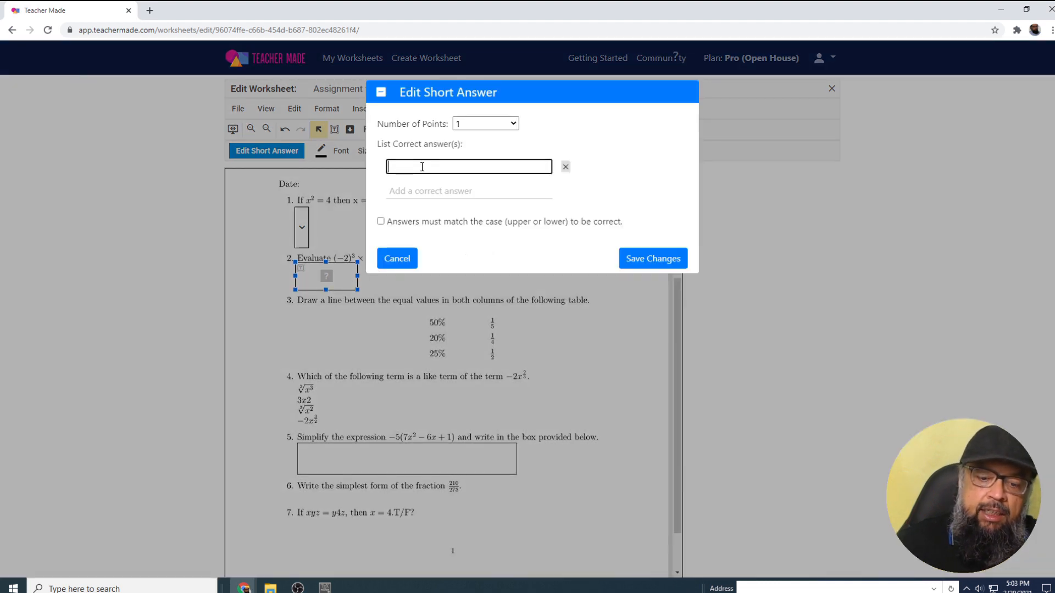
text(-25)
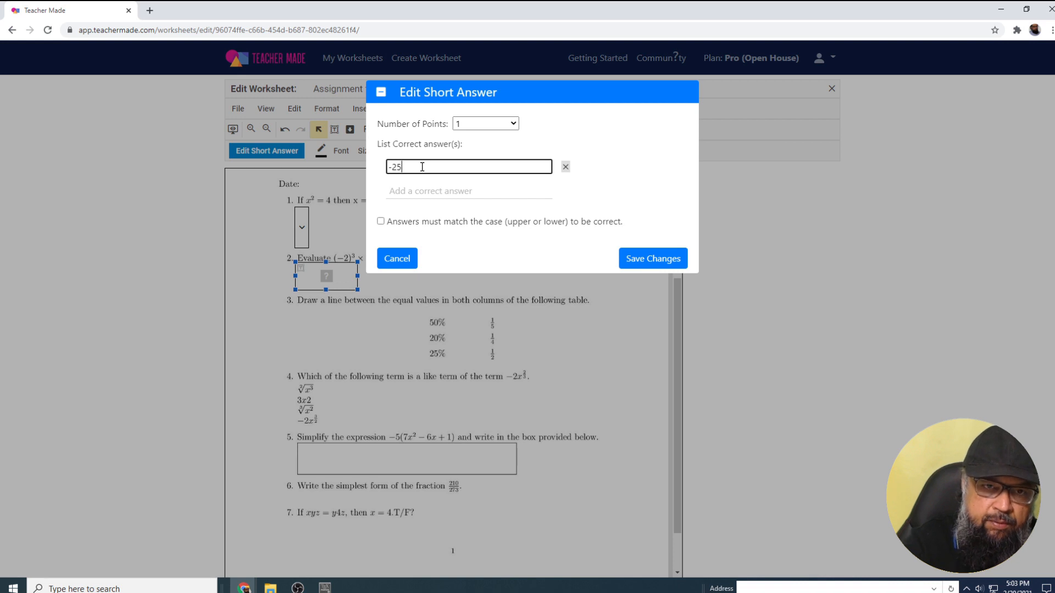
text(6)
click(649, 258)
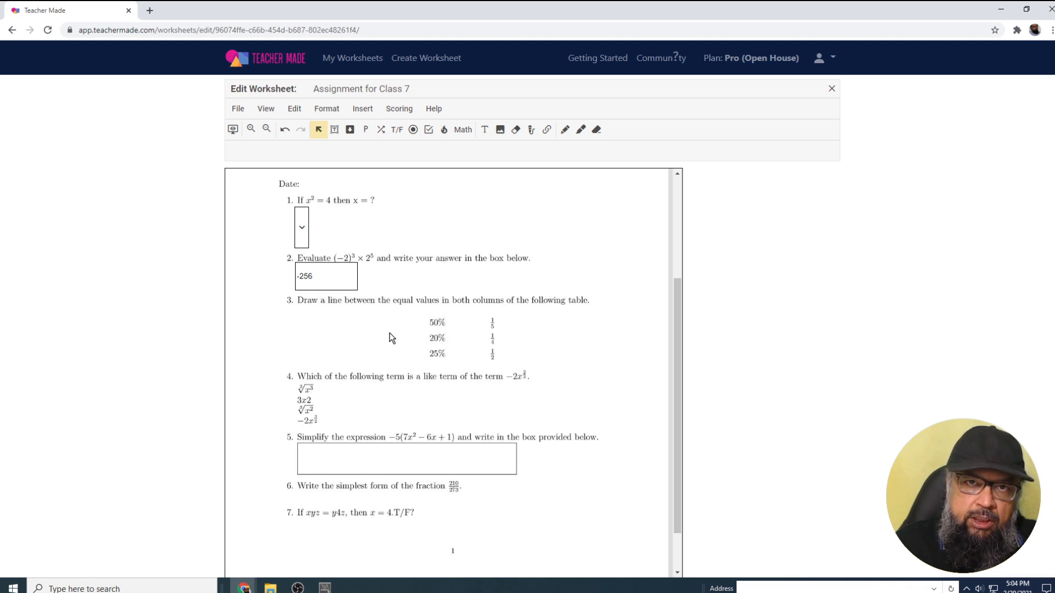
- Insert separate matching fields over 50%, 20% and 25% in question 3's table
click(363, 108)
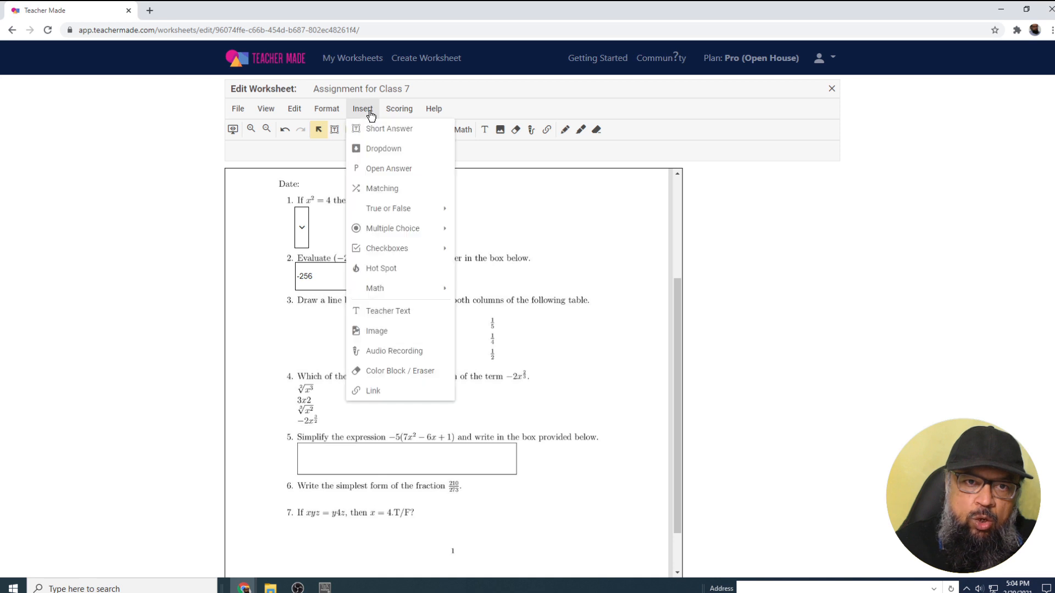
click(378, 189)
drag(426, 315, 450, 359)
click(363, 109)
click(379, 191)
click(363, 109)
click(379, 190)
- Insert separate matching fields over the fractions 1/5, 1/4 and 1/2 in question 3's table
click(364, 109)
click(379, 191)
mouse_move(484, 313)
mouse_down()
mouse_move(498, 329)
mouse_move(496, 363)
mouse_up()
click(363, 108)
click(379, 190)
click(363, 108)
click(379, 190)
click(560, 359)
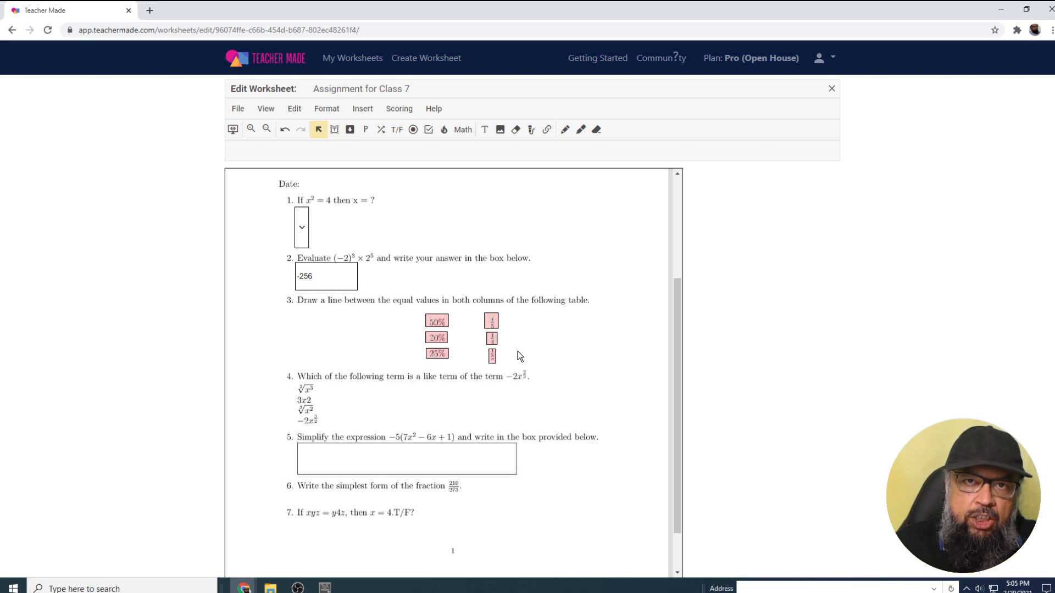
- Link the matching fields in question 3 so 50% pairs with 1/2, 20% with 1/5, and 25% with 1/4
click(437, 322)
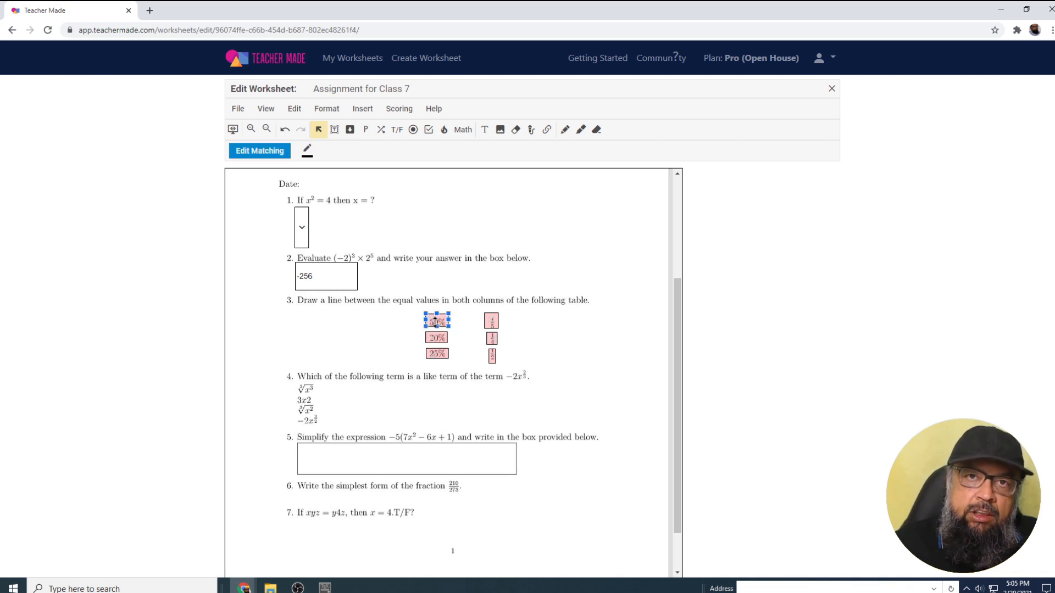
click(492, 357)
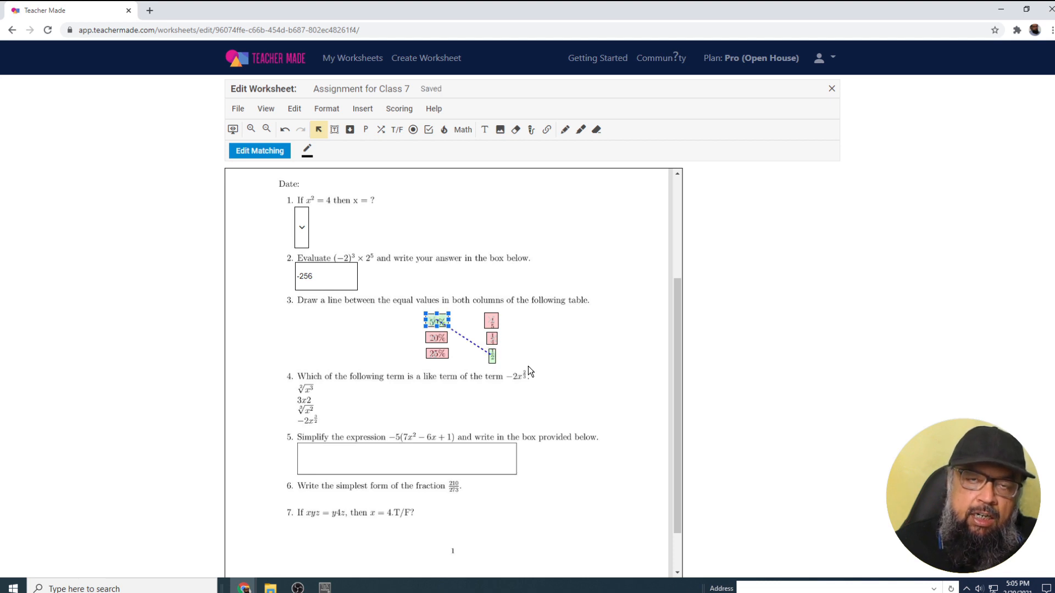
click(544, 338)
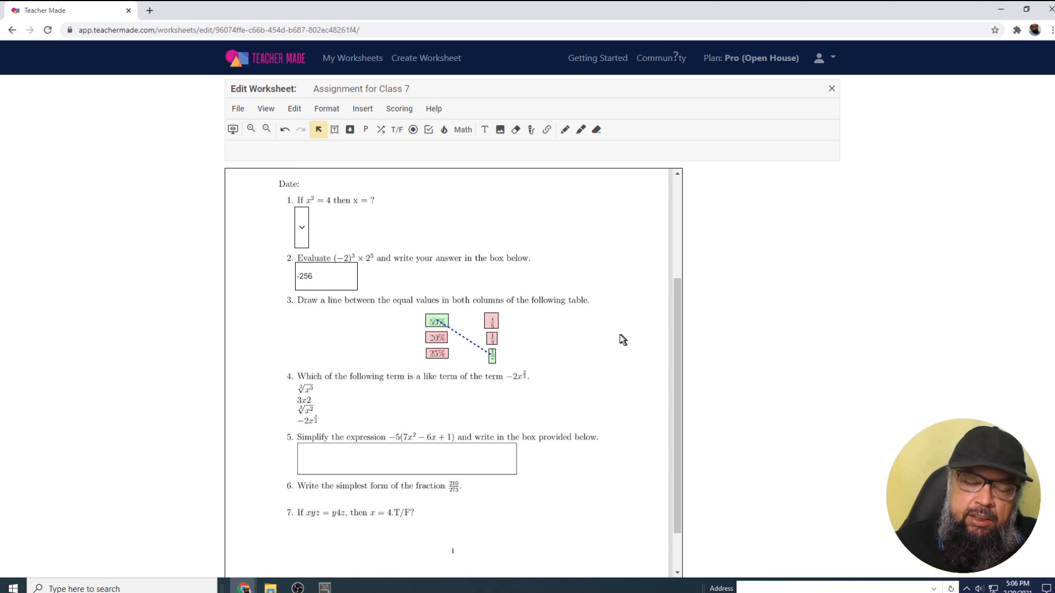
click(435, 337)
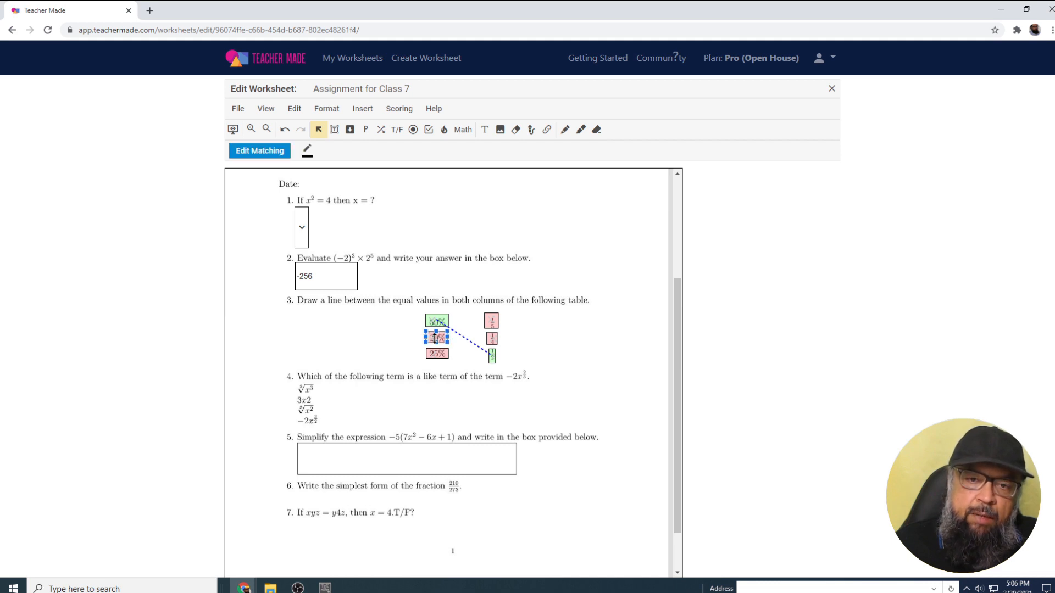
drag(435, 337, 487, 321)
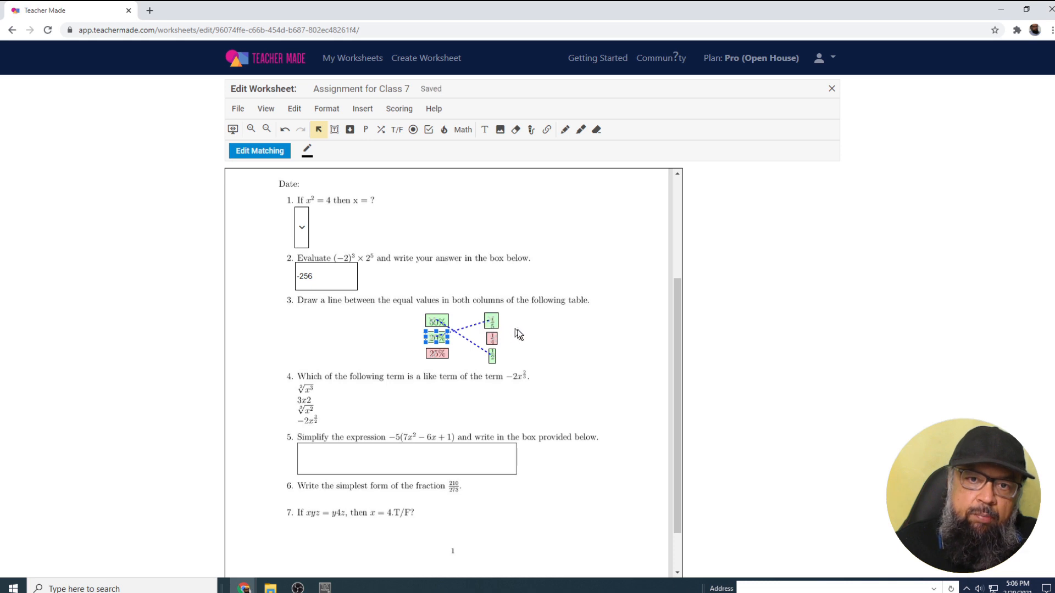
click(546, 337)
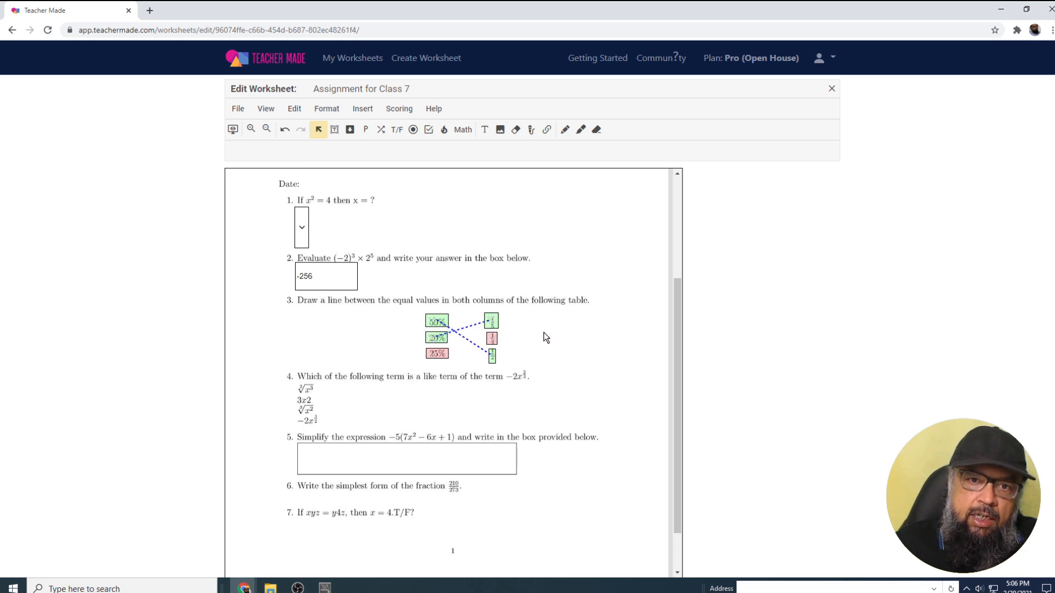
click(438, 354)
drag(441, 353, 491, 338)
click(555, 356)
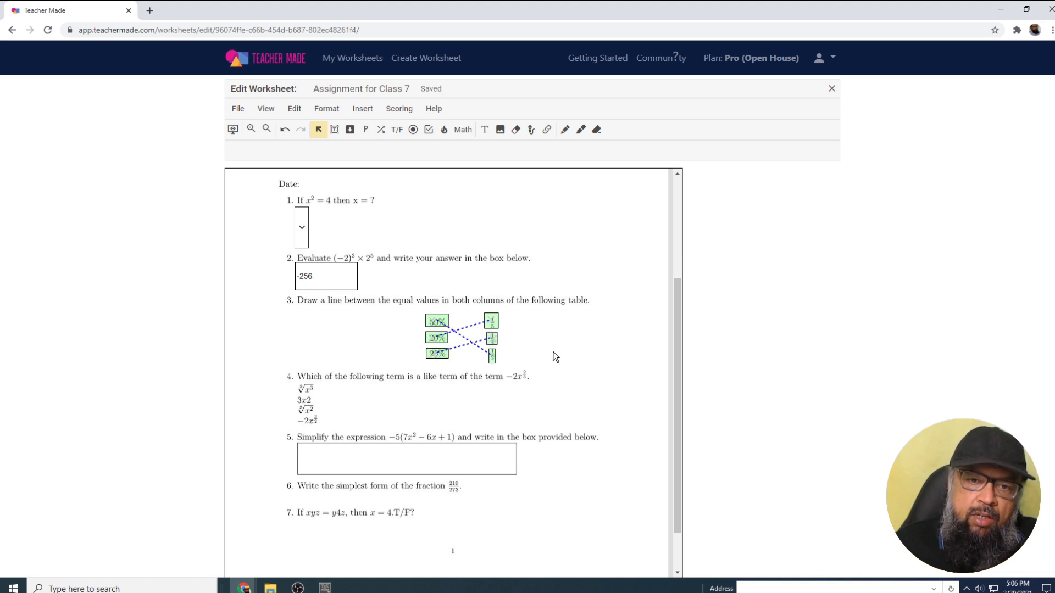
- Insert a vertical multiple choice field with four option circles aligned beside the printed answers of question 4
scroll(555, 357, down, 1)
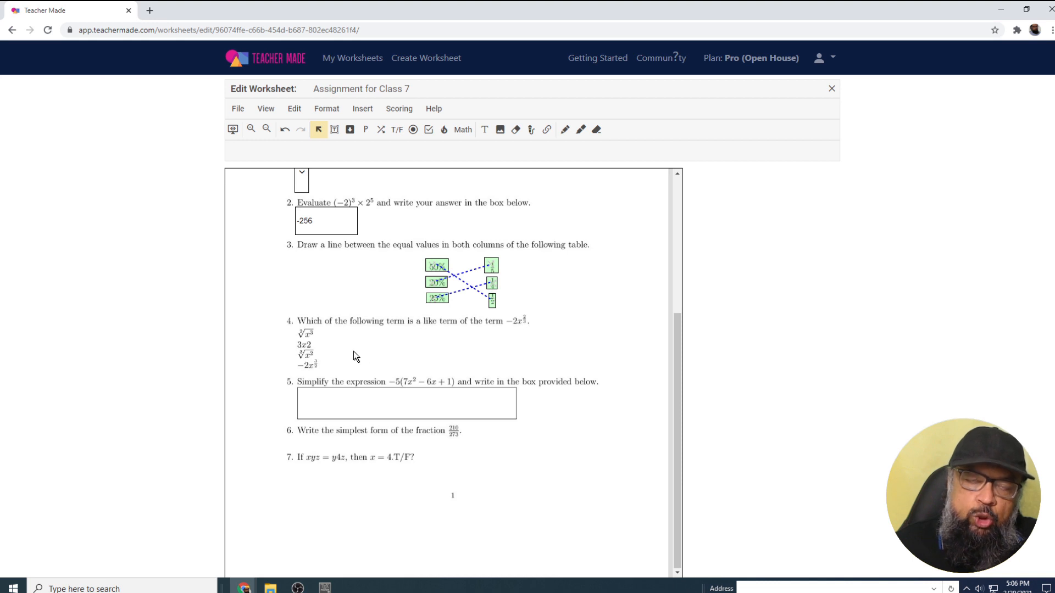
scroll(354, 348, up, 1)
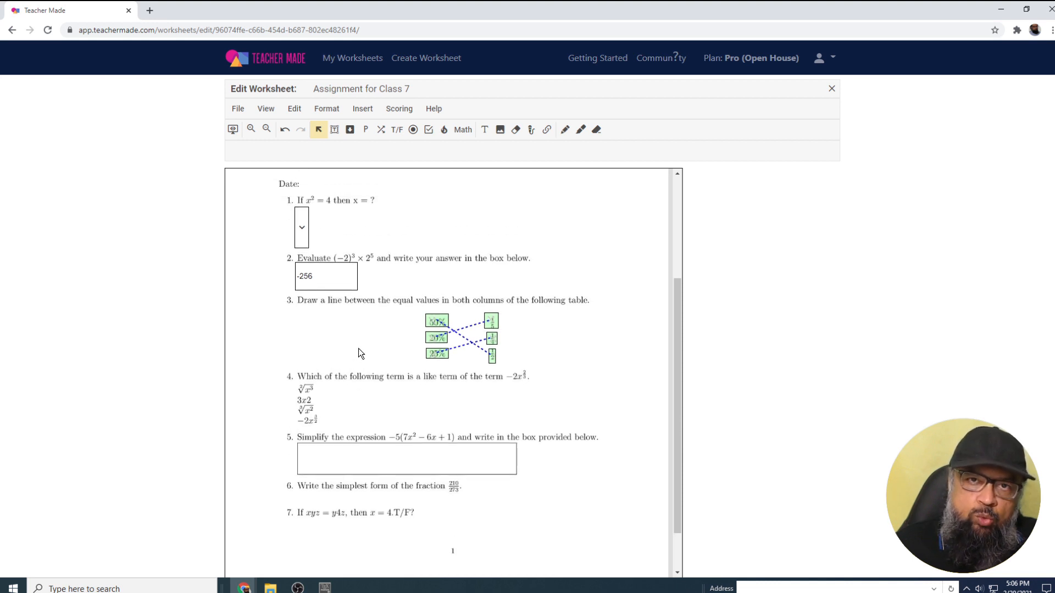
scroll(358, 348, down, 1)
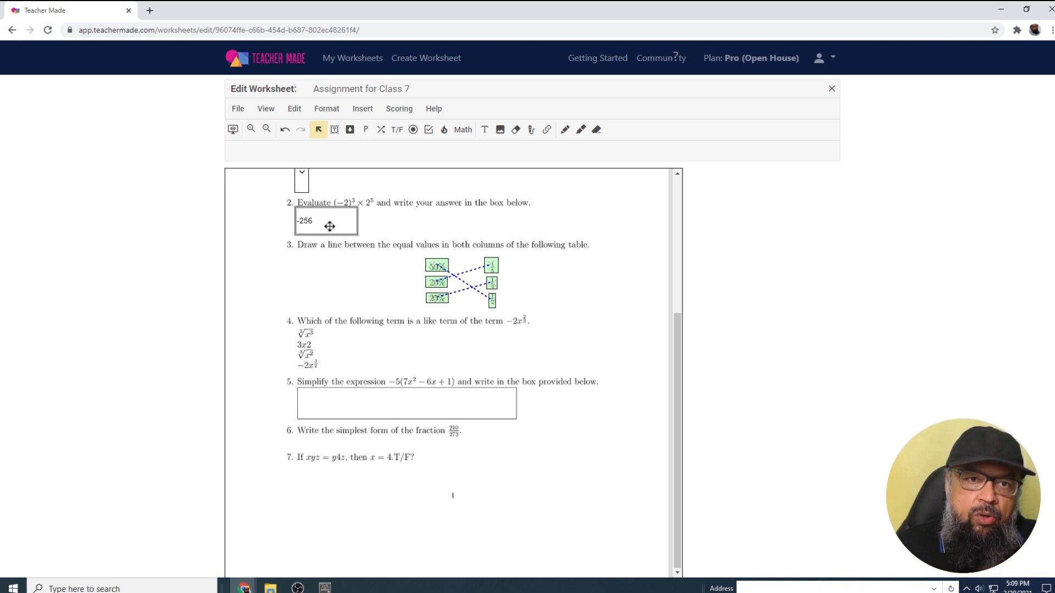
click(363, 112)
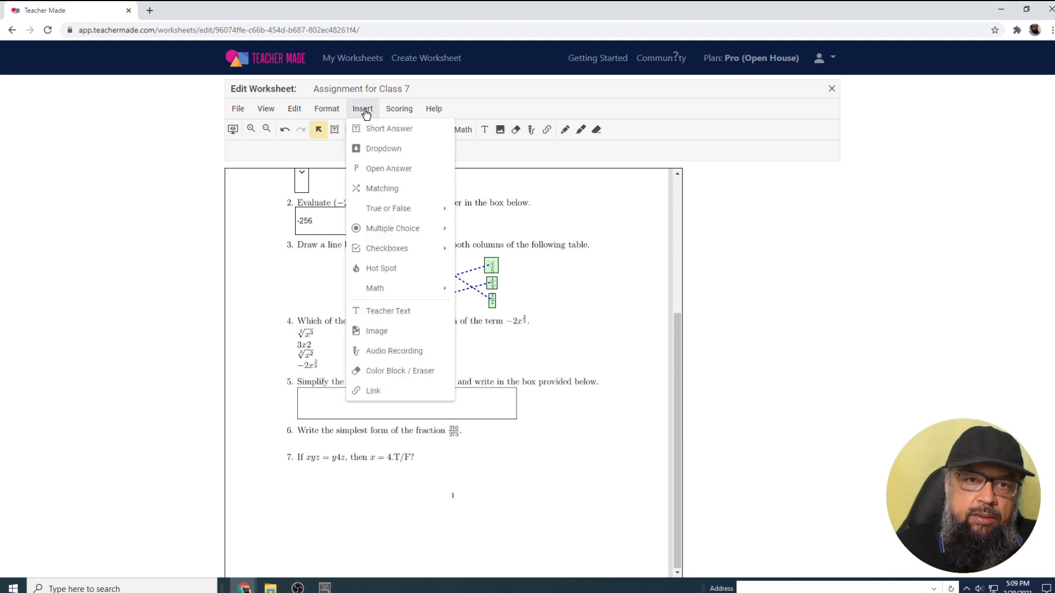
mouse_move(403, 234)
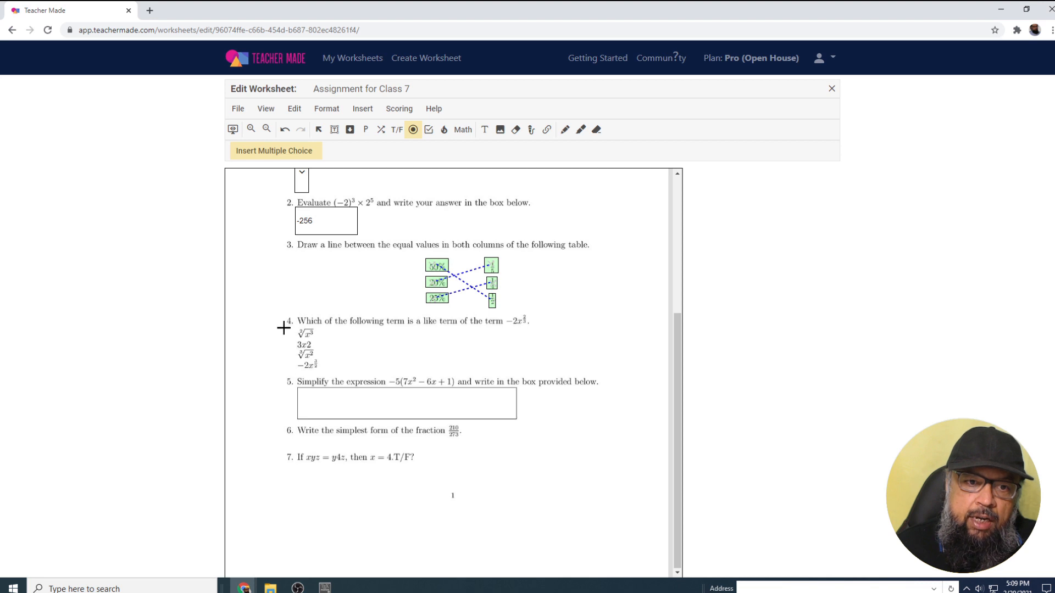
drag(282, 328, 297, 368)
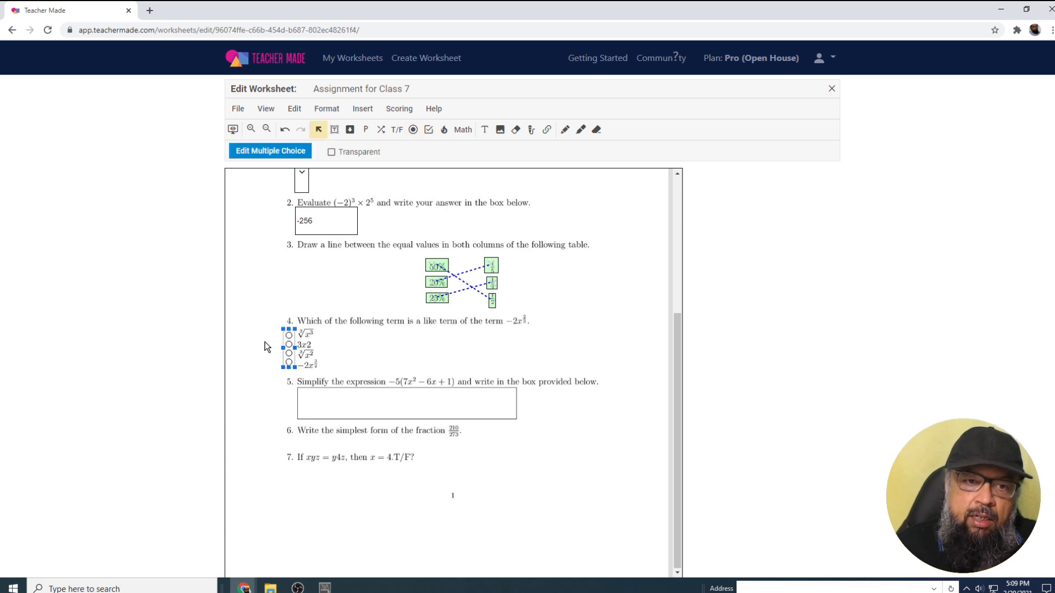
click(337, 353)
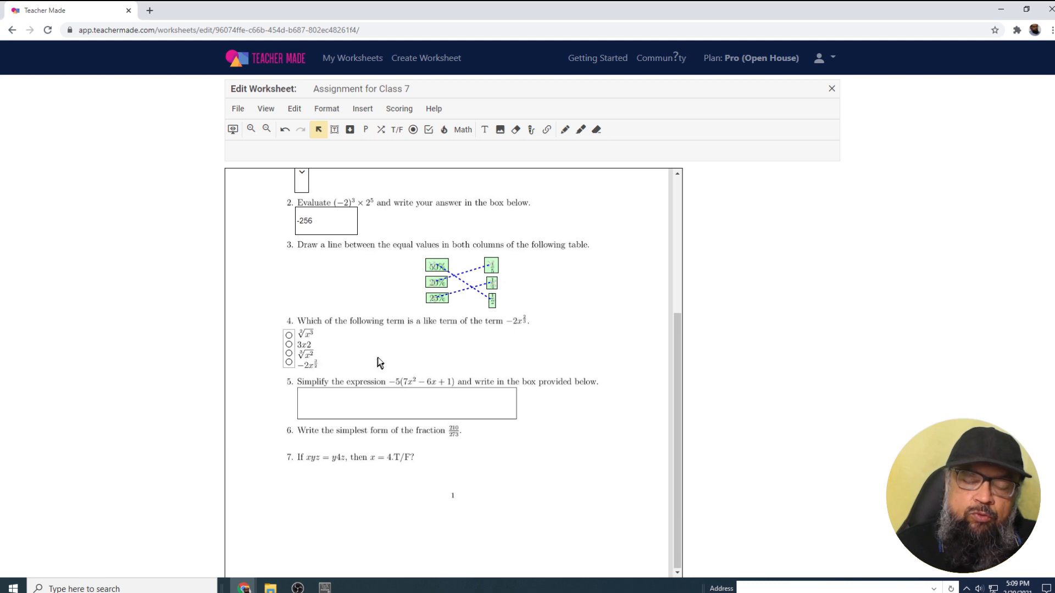
click(289, 336)
drag(289, 328, 288, 298)
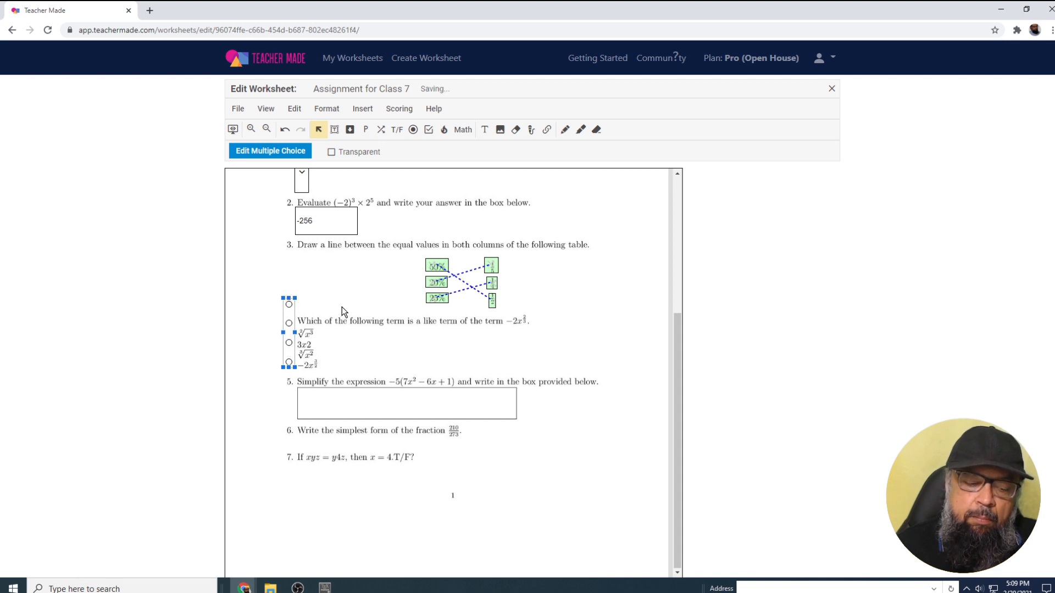
key(ctrl+z)
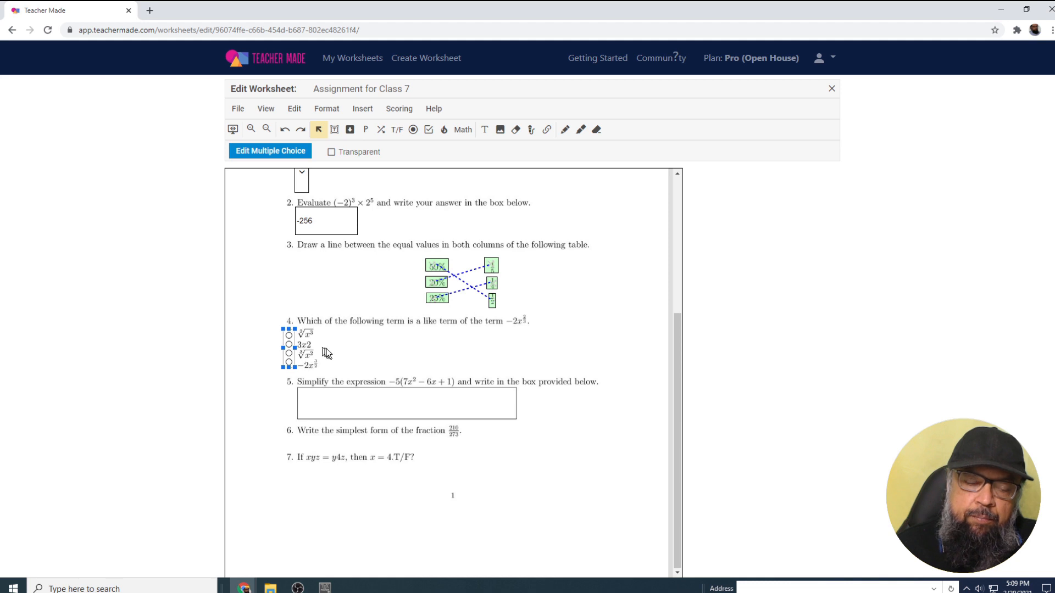
- Mark the third option, the cube root of x squared, as the correct answer to question 4
click(289, 354)
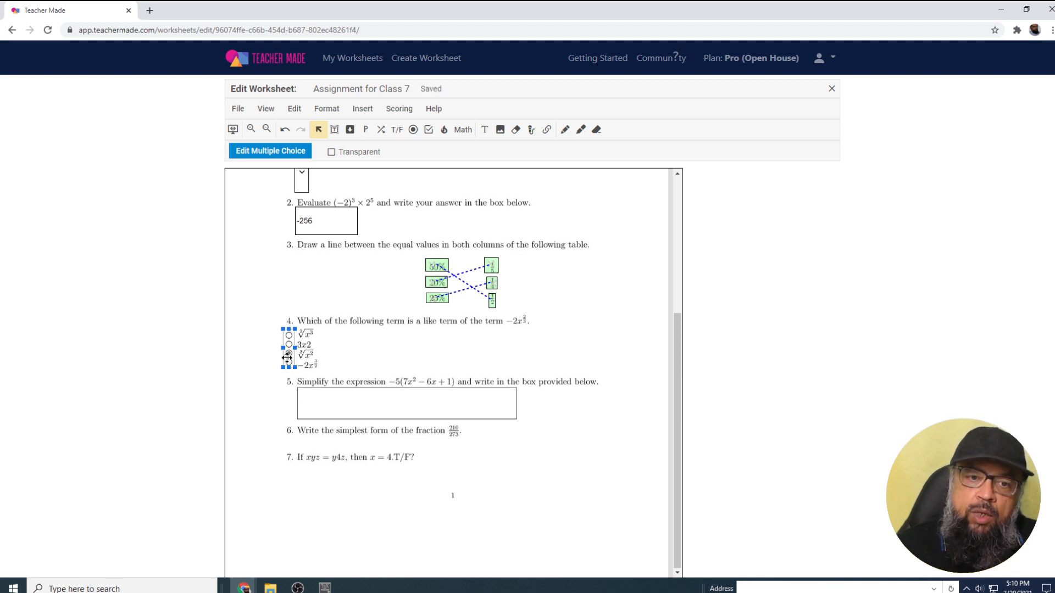
click(423, 347)
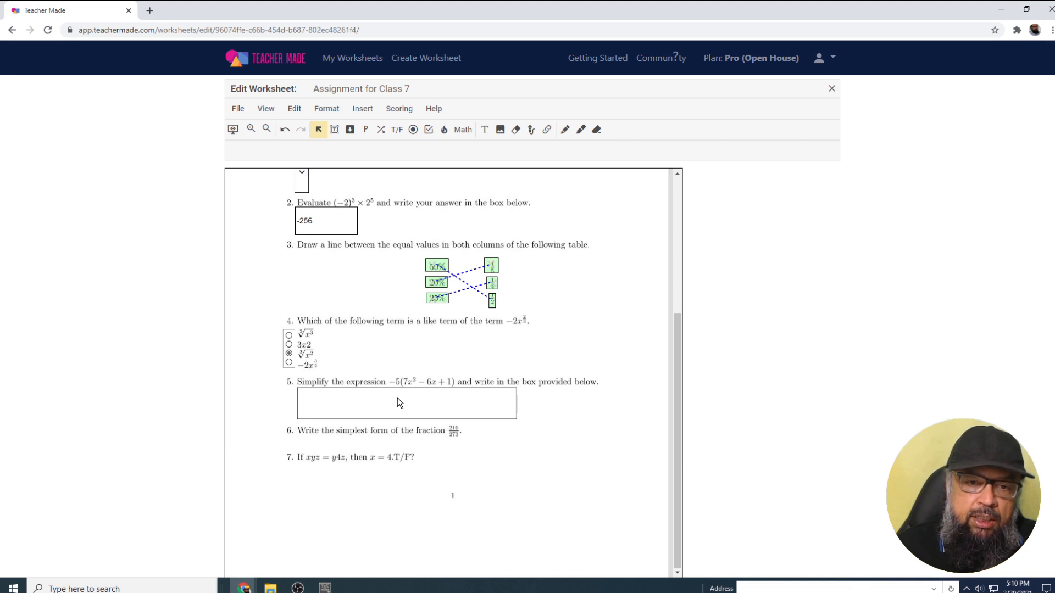
- Insert an algebra expression field over question 5's answer box and open its settings
click(363, 111)
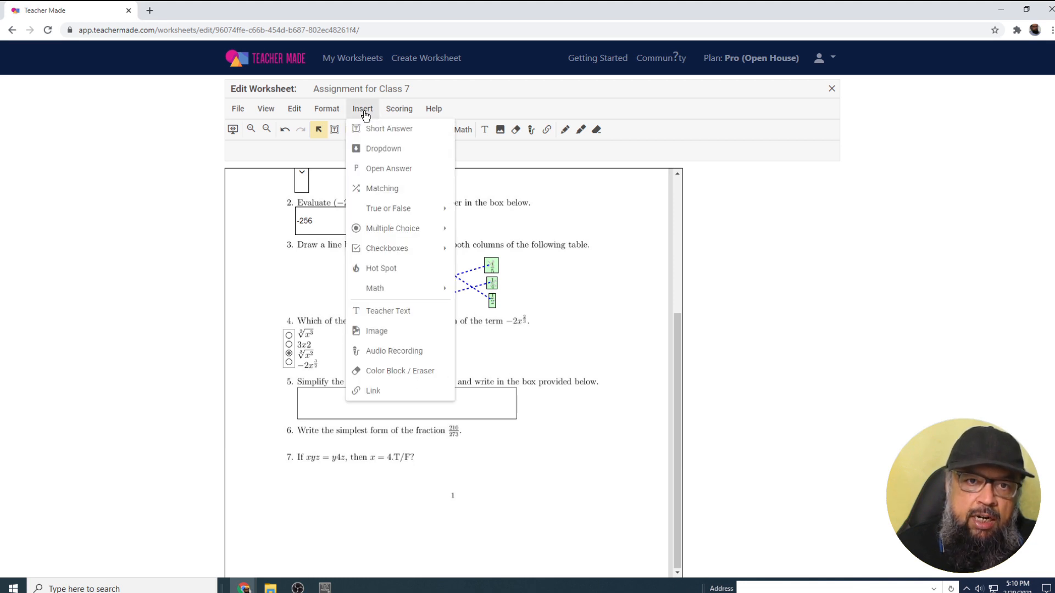
mouse_move(377, 293)
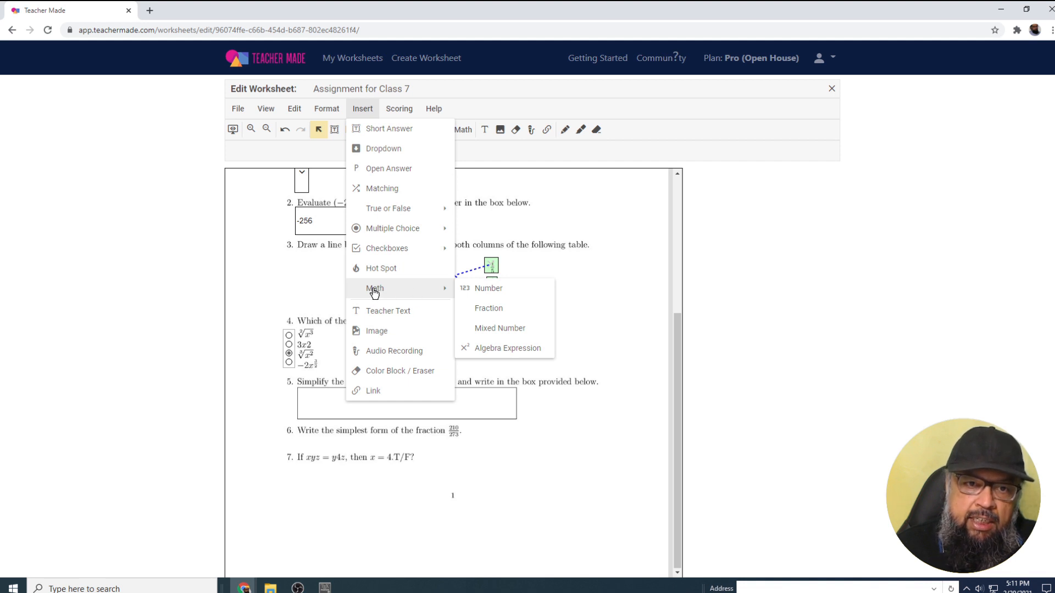
click(502, 352)
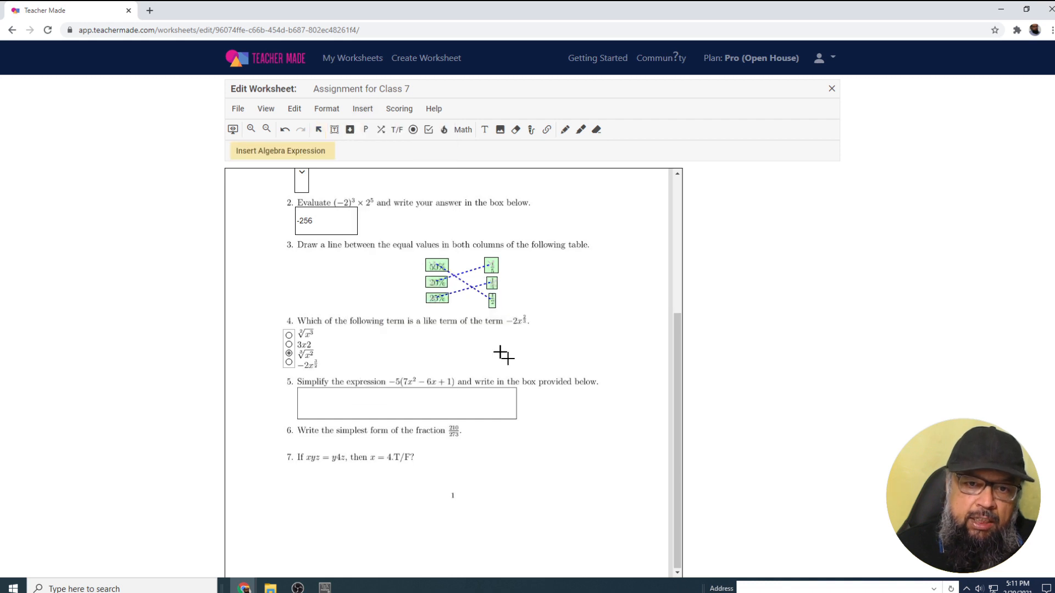
drag(294, 387, 516, 418)
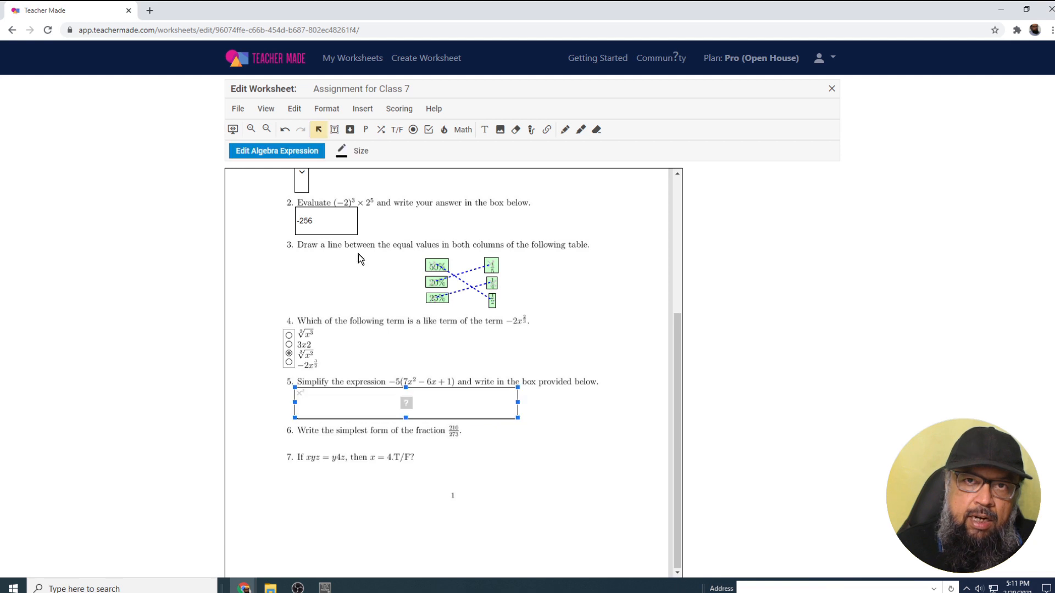
double_click(410, 405)
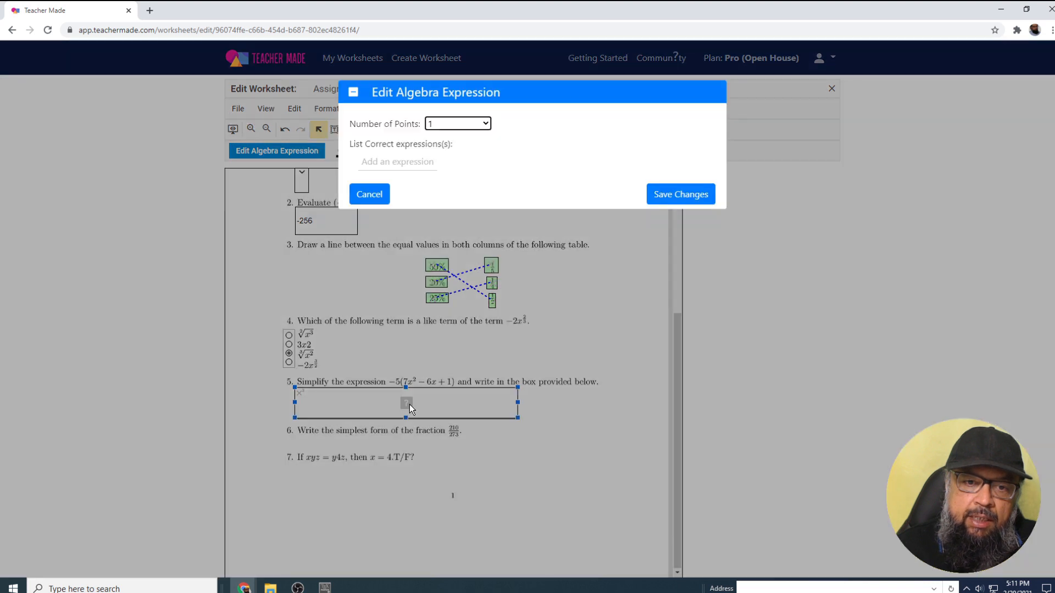
click(421, 166)
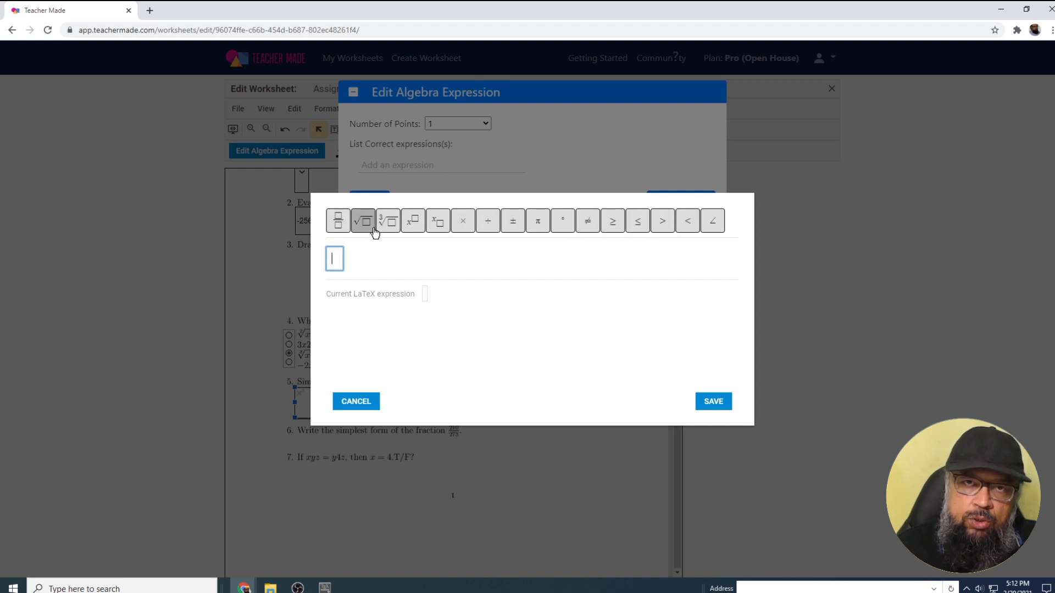
click(338, 261)
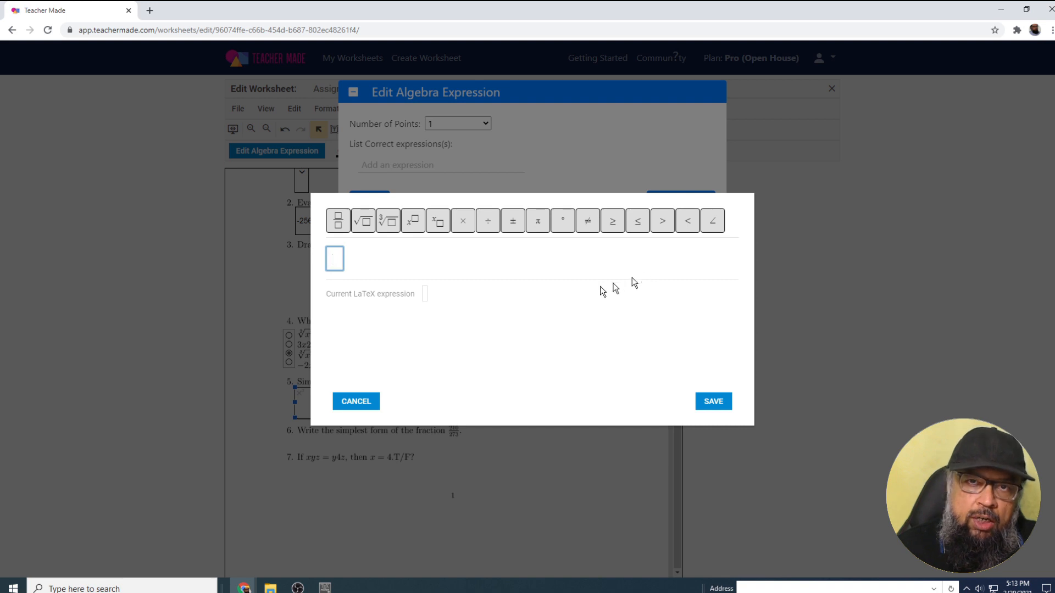
click(363, 402)
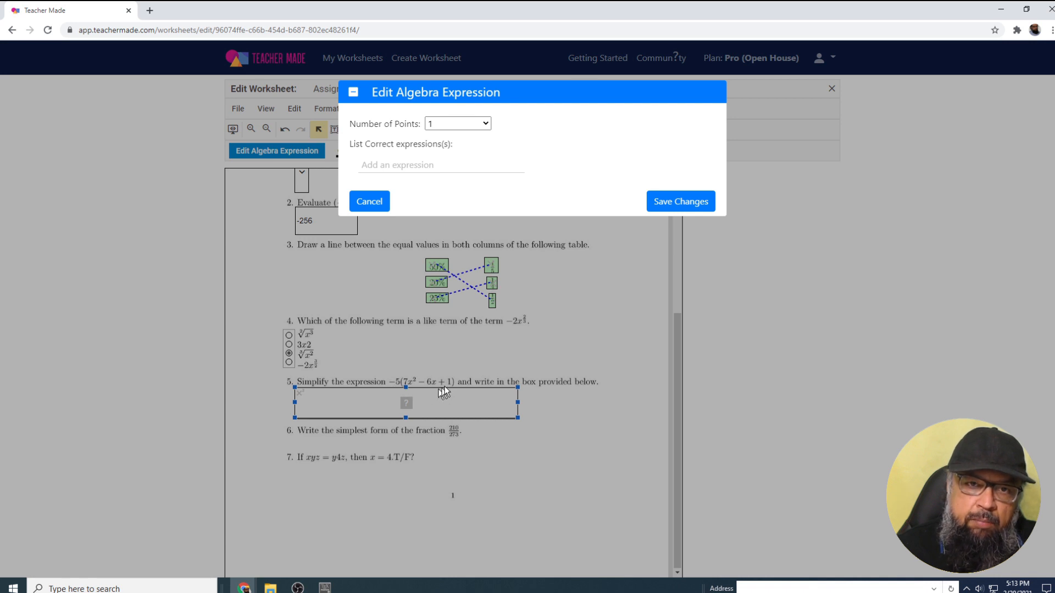
- Add -35x^2+30x-5 as the correct expression for question 5 and save the field's settings
click(434, 166)
text(-35x)
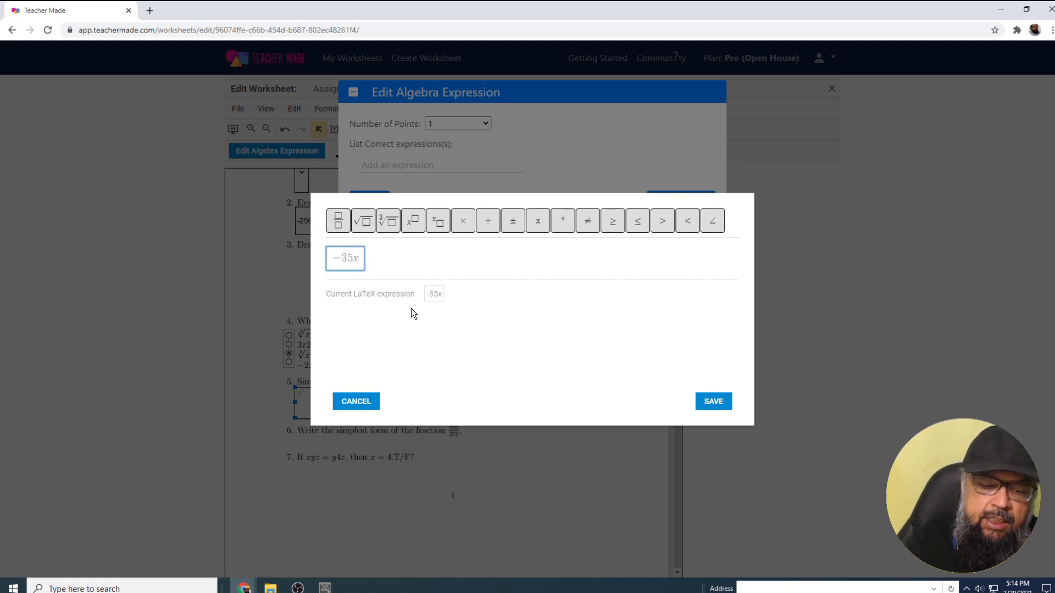
text(^)
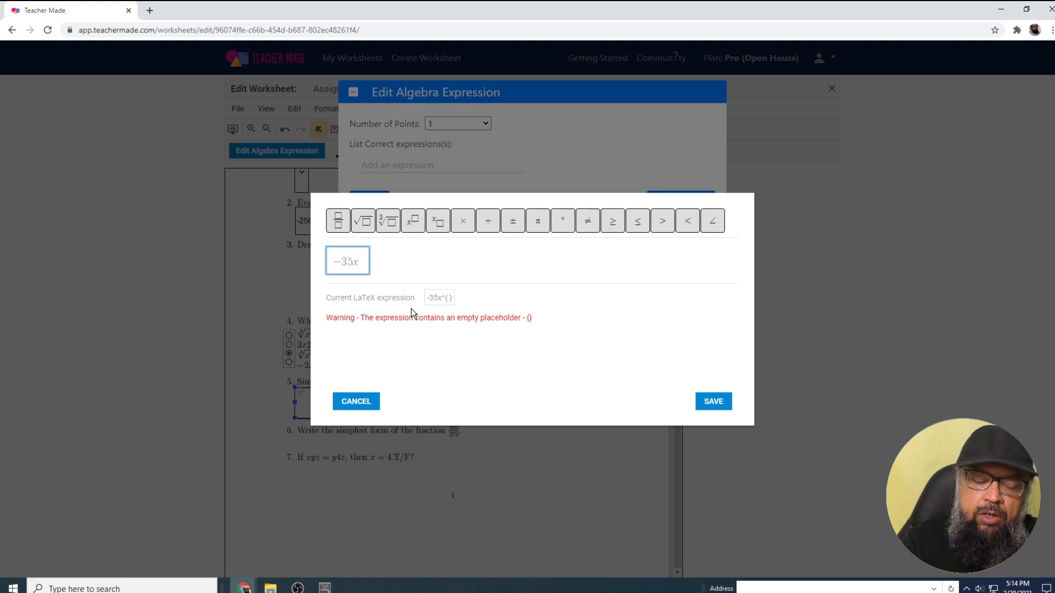
text(2)
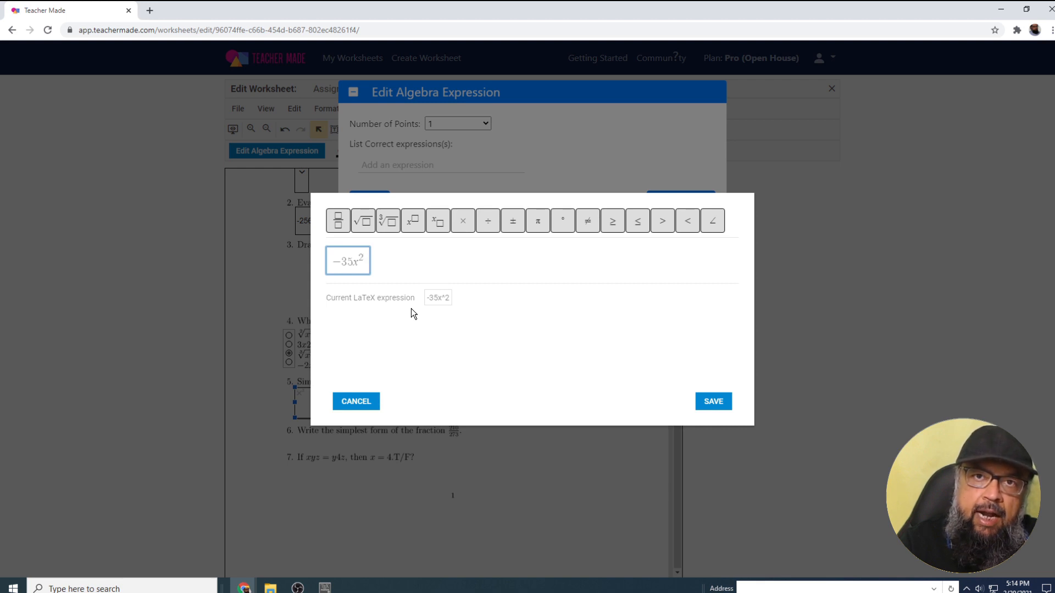
text(+)
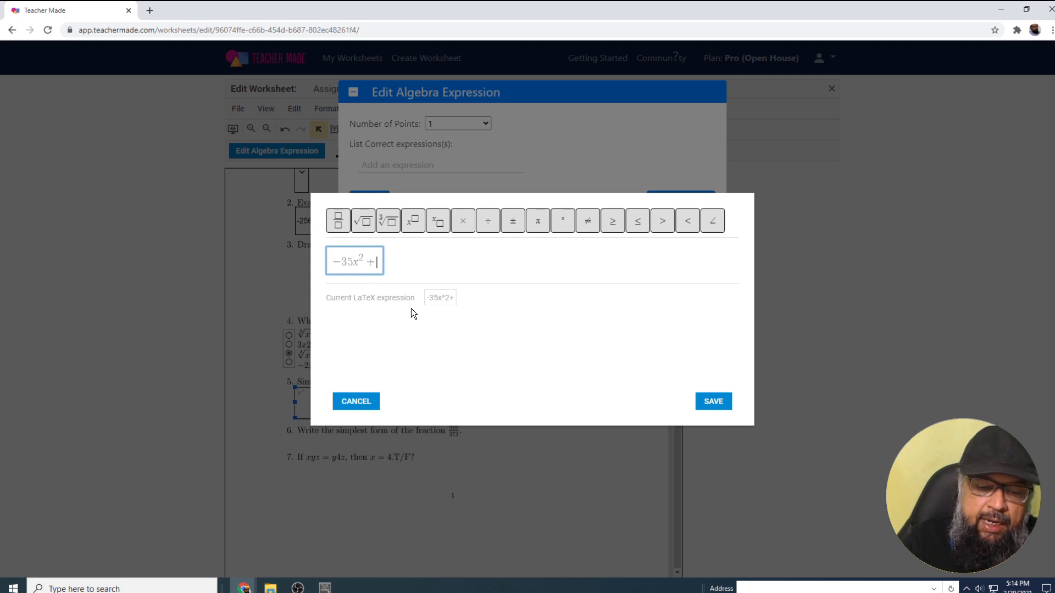
text(30x-5)
click(714, 402)
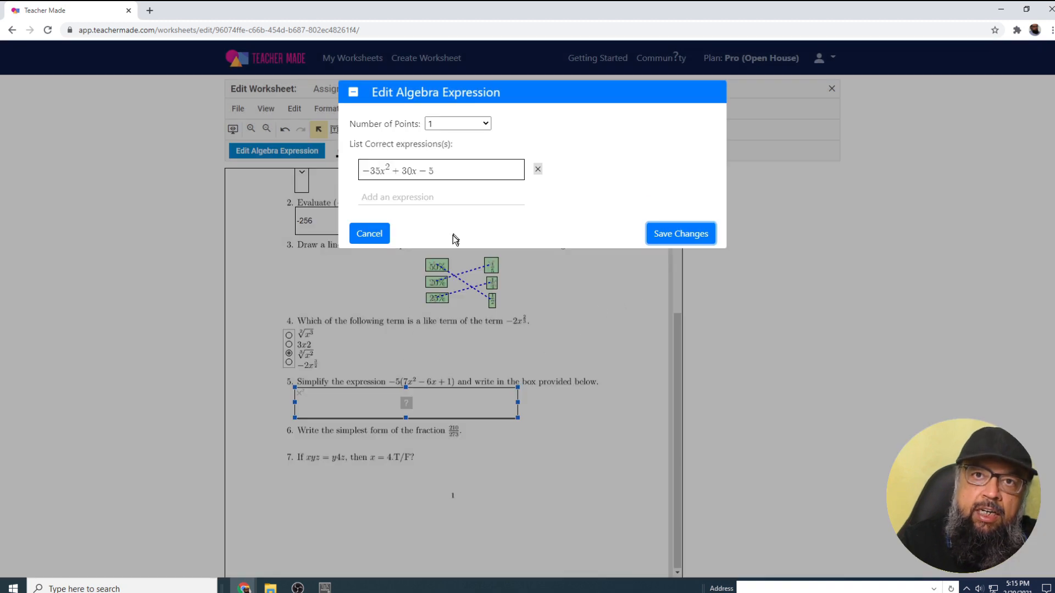
click(680, 236)
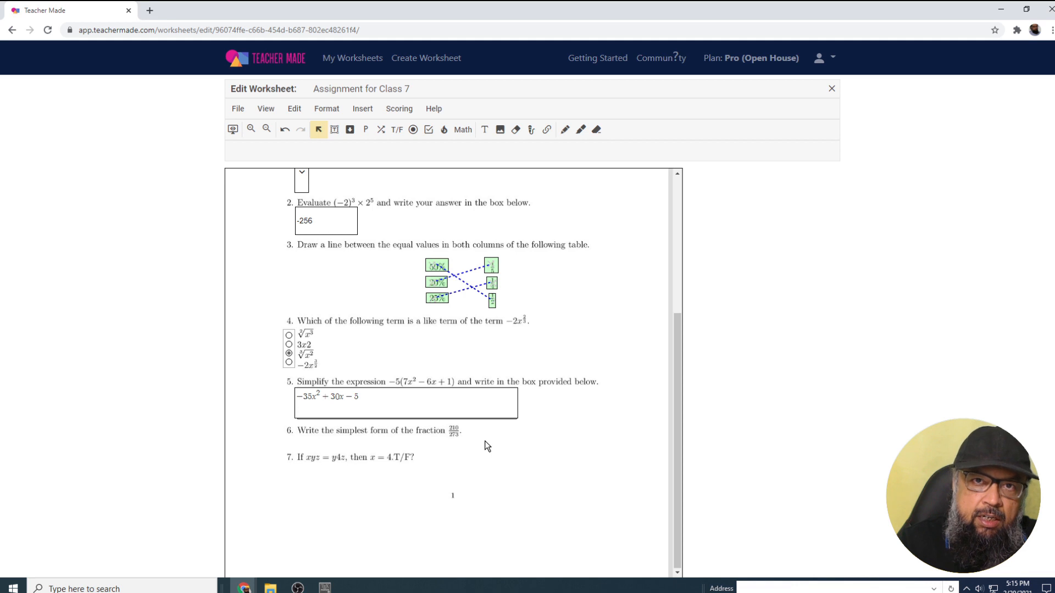
- Insert a fraction field and position it just beside the printed fraction of question 6
click(363, 109)
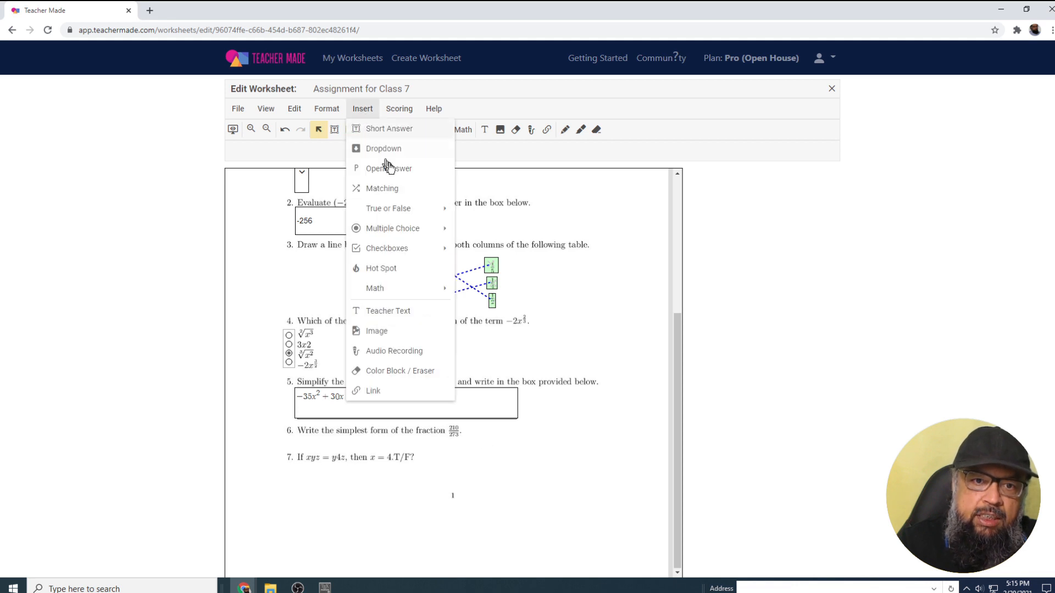
mouse_move(383, 290)
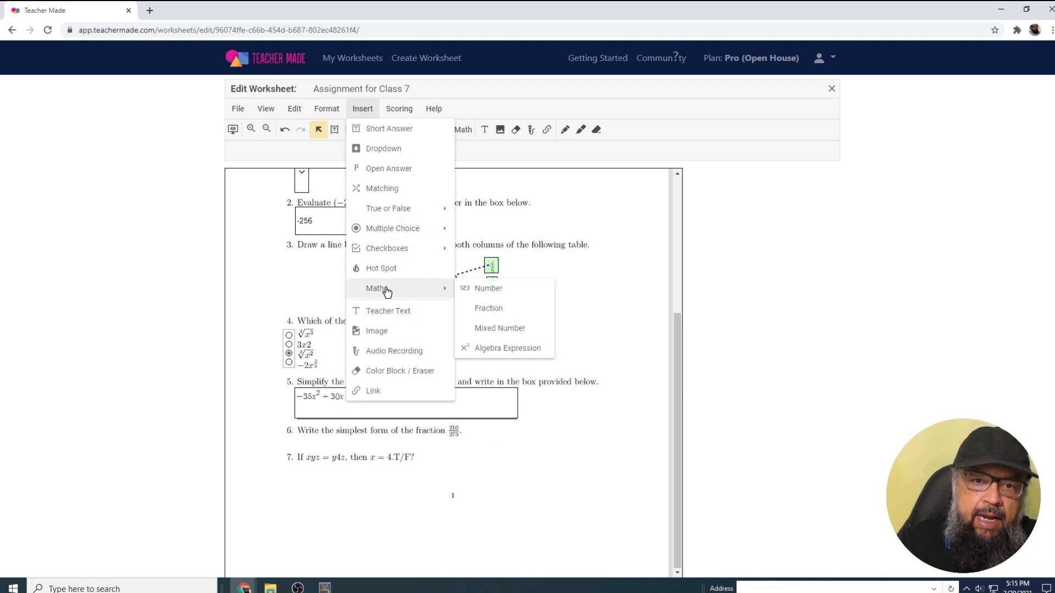
click(491, 309)
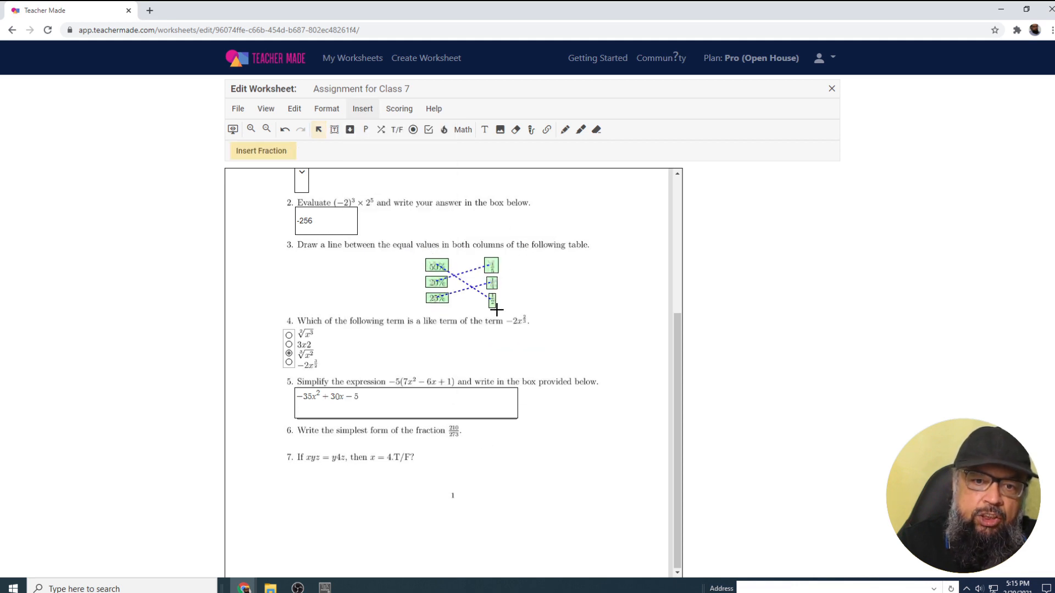
click(477, 433)
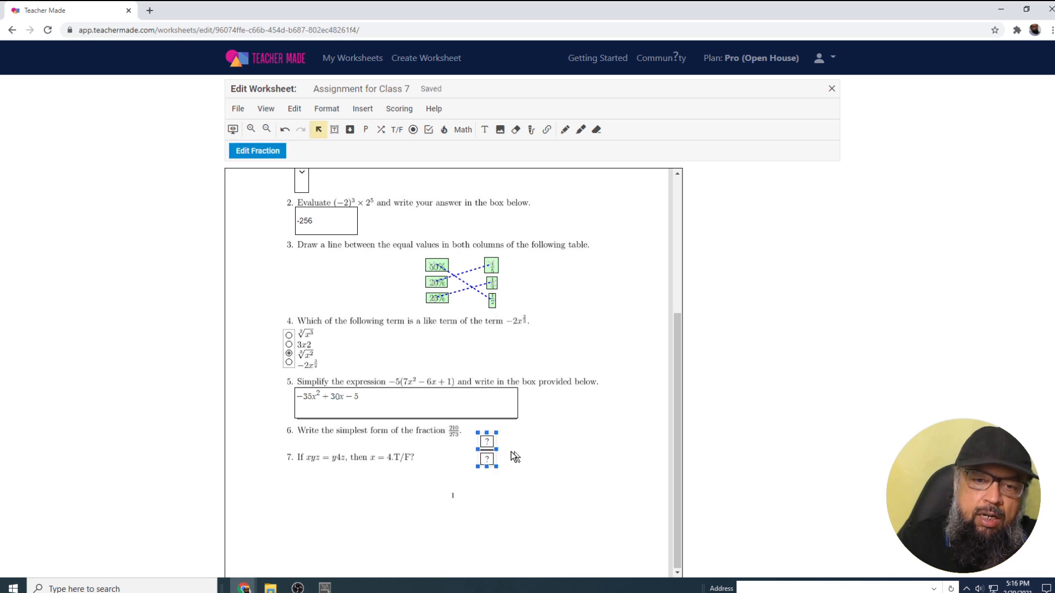
mouse_move(486, 447)
mouse_down()
mouse_move(510, 433)
mouse_move(478, 439)
mouse_up()
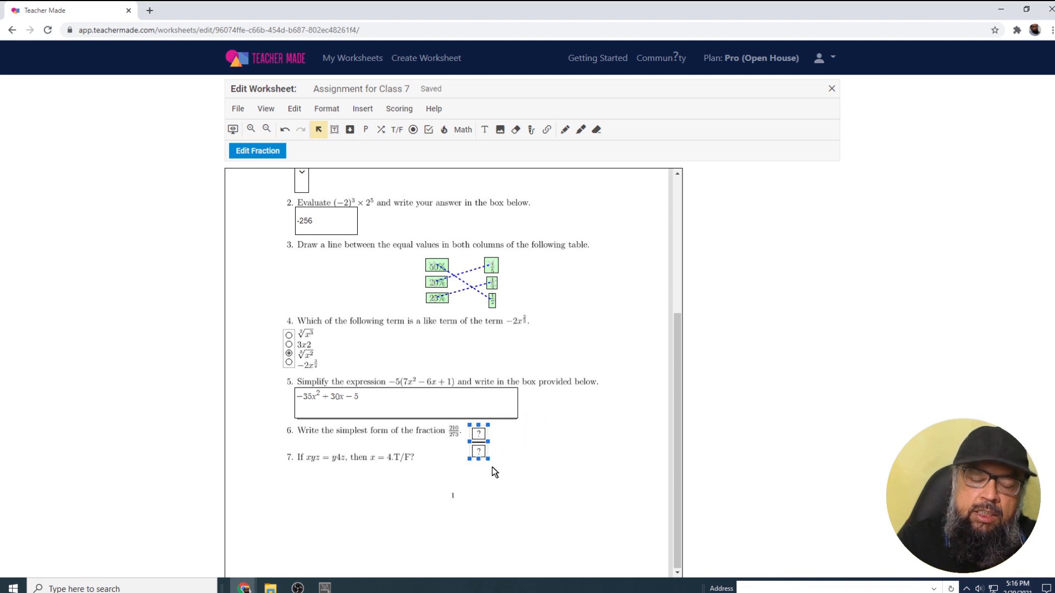
- Set the correct answer of question 6's fraction field to 10/13 and save it
double_click(479, 436)
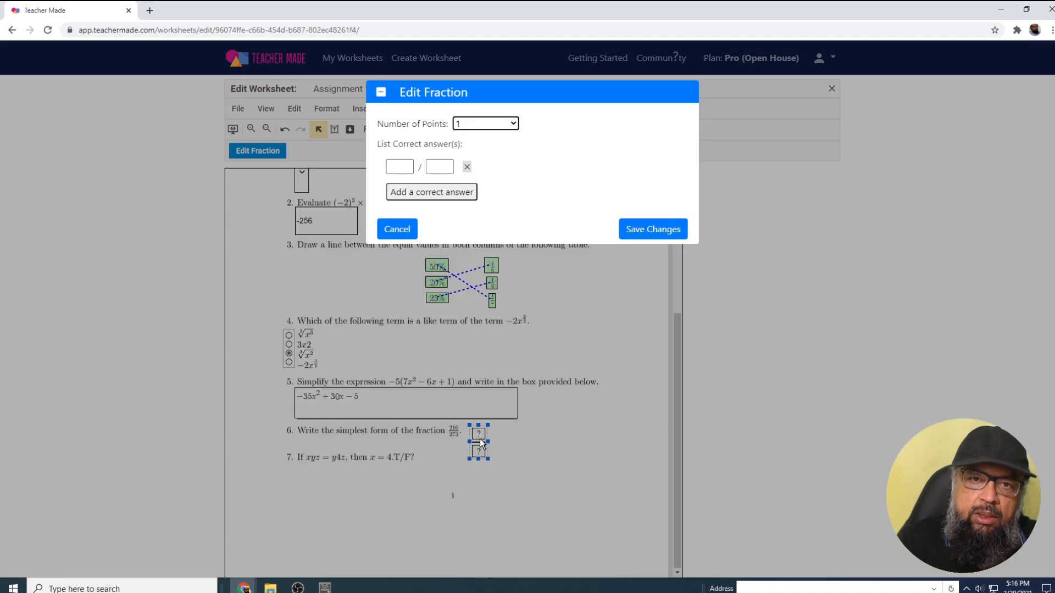
click(404, 166)
text(10)
key(Tab)
text(13)
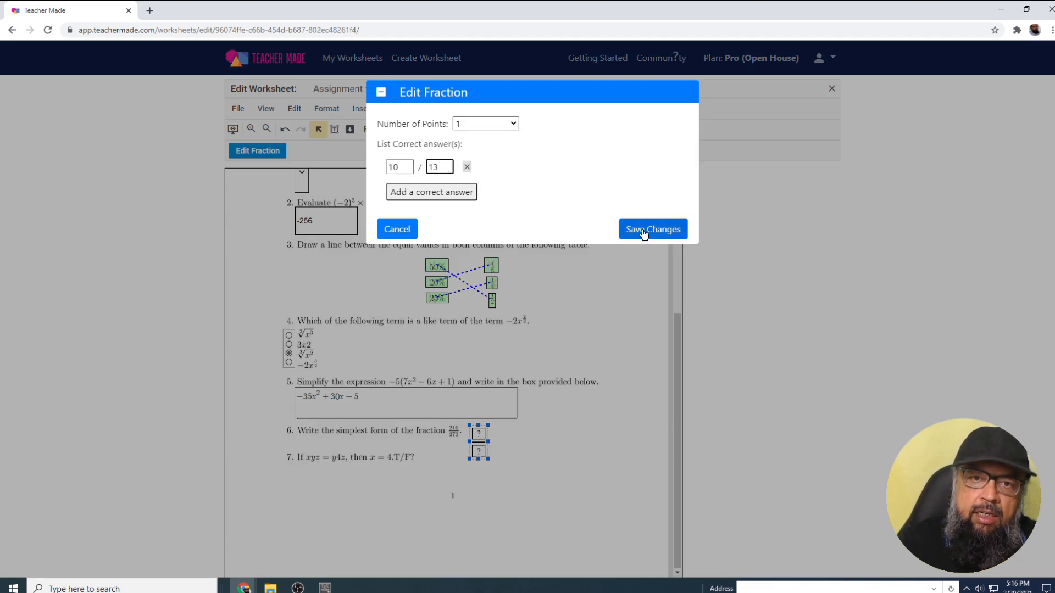
click(644, 234)
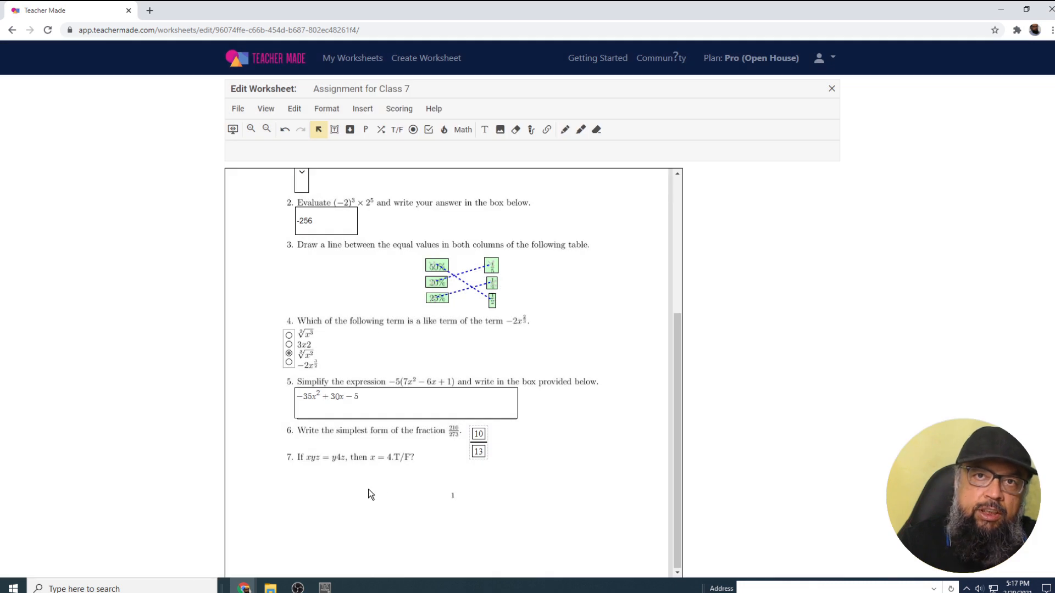
- Insert a True / False field below question 7 and mark TRUE as its correct answer
click(367, 115)
mouse_move(380, 212)
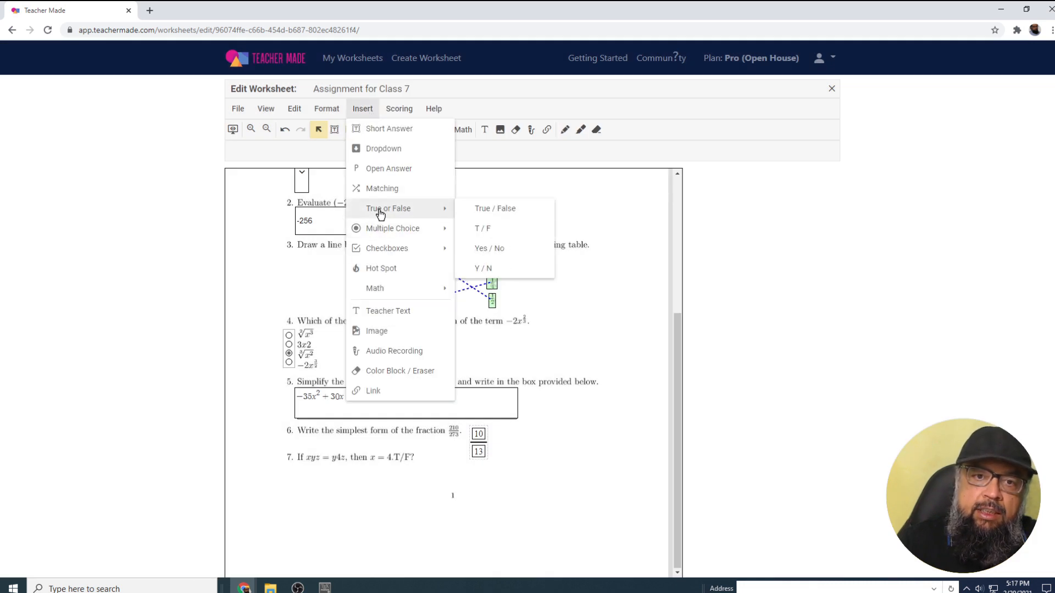
click(507, 209)
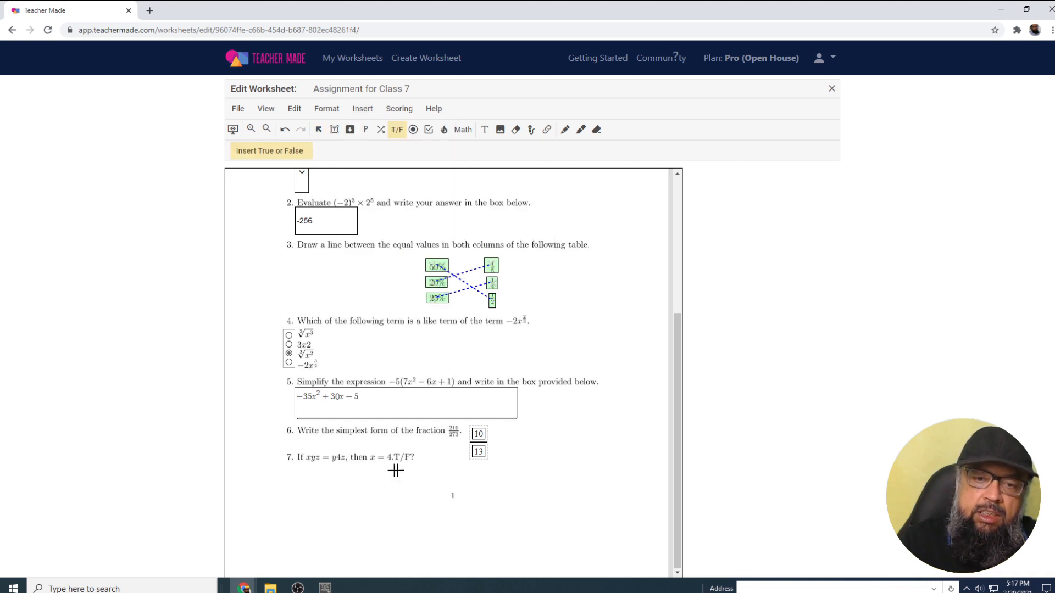
click(324, 470)
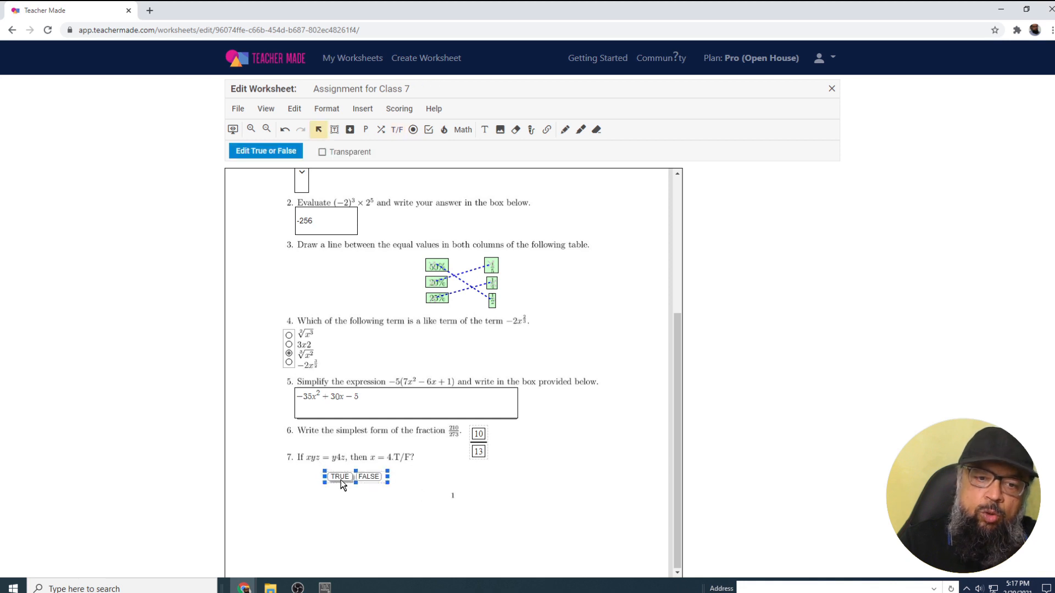
click(341, 480)
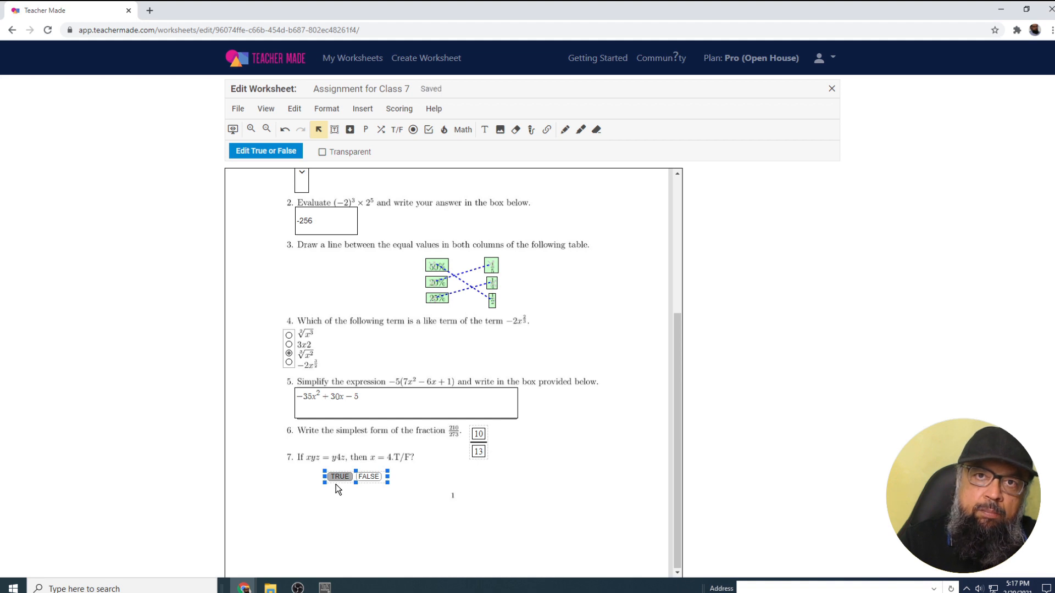
click(516, 483)
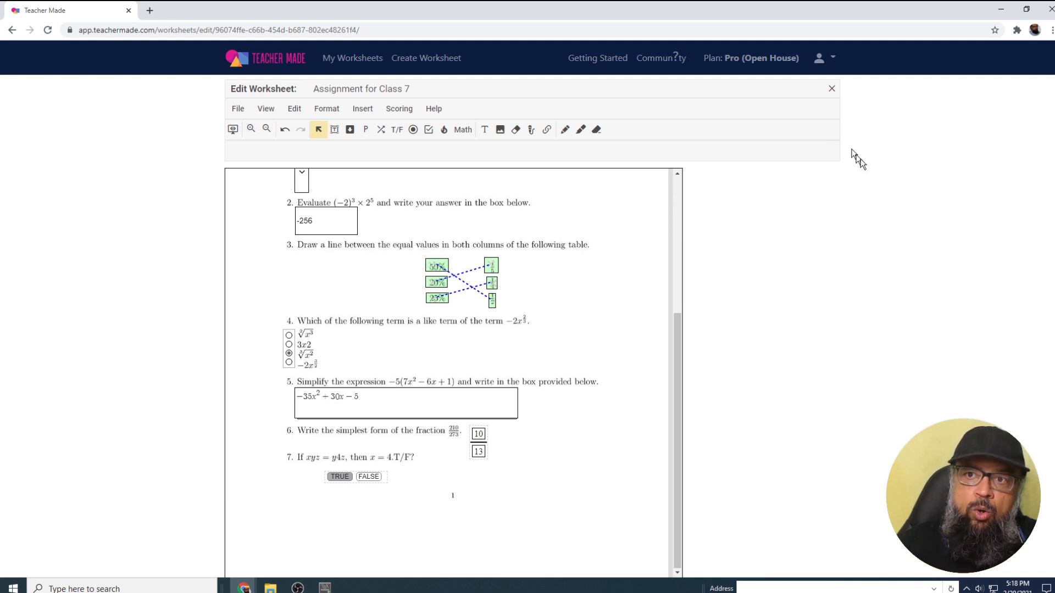
- Close the worksheet editor, then preview the worksheet with its answer fields and close the preview
click(832, 90)
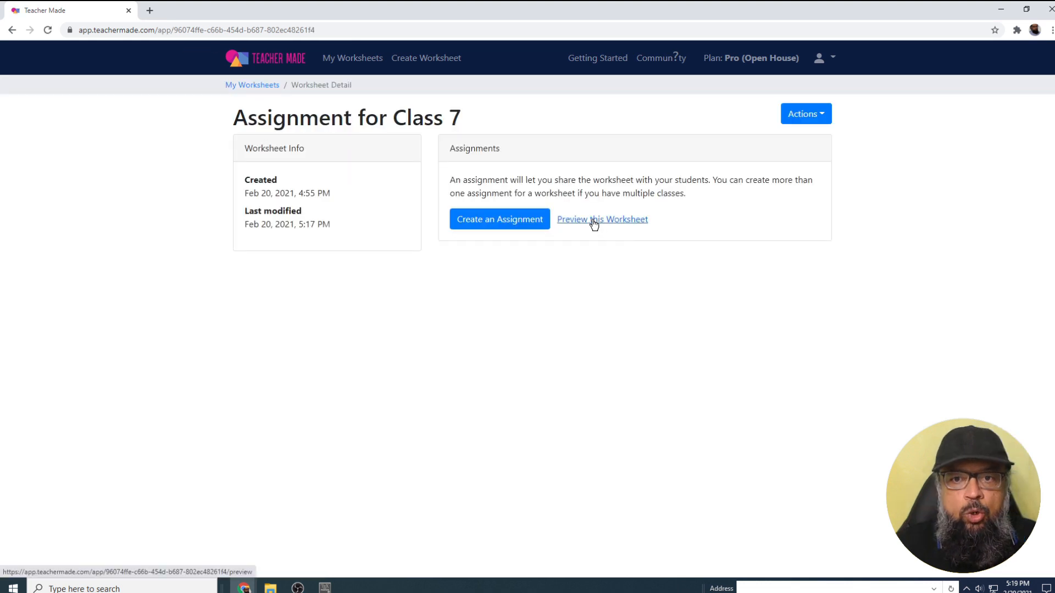
click(593, 220)
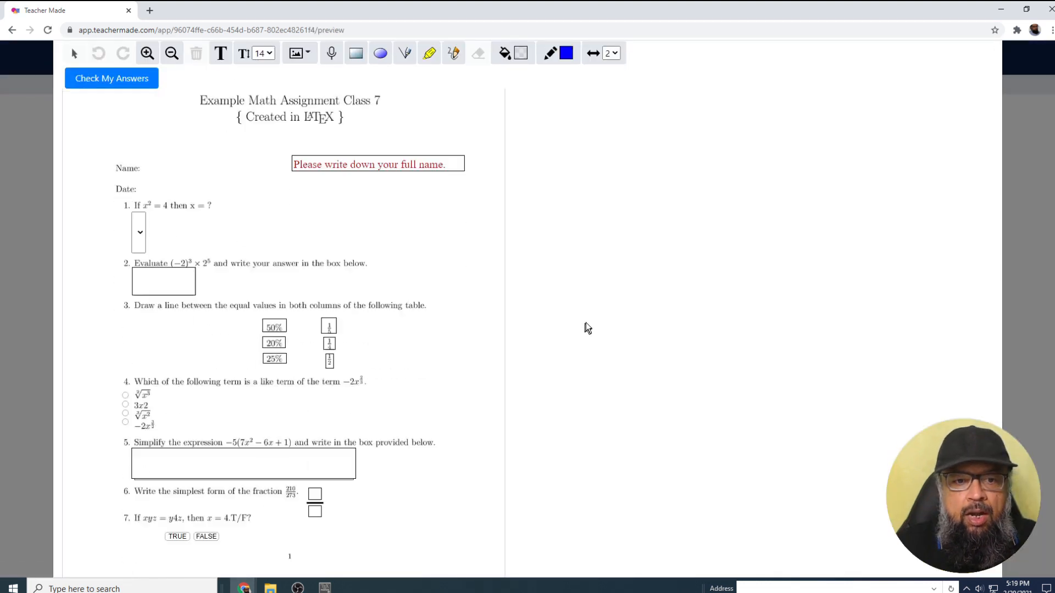
scroll(608, 292, up, 5)
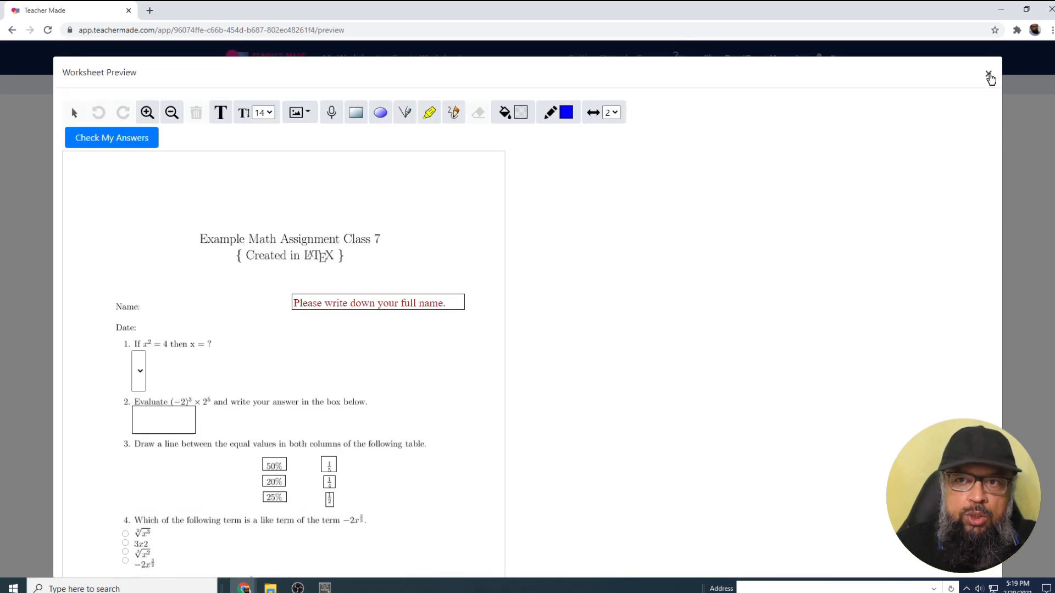
click(989, 75)
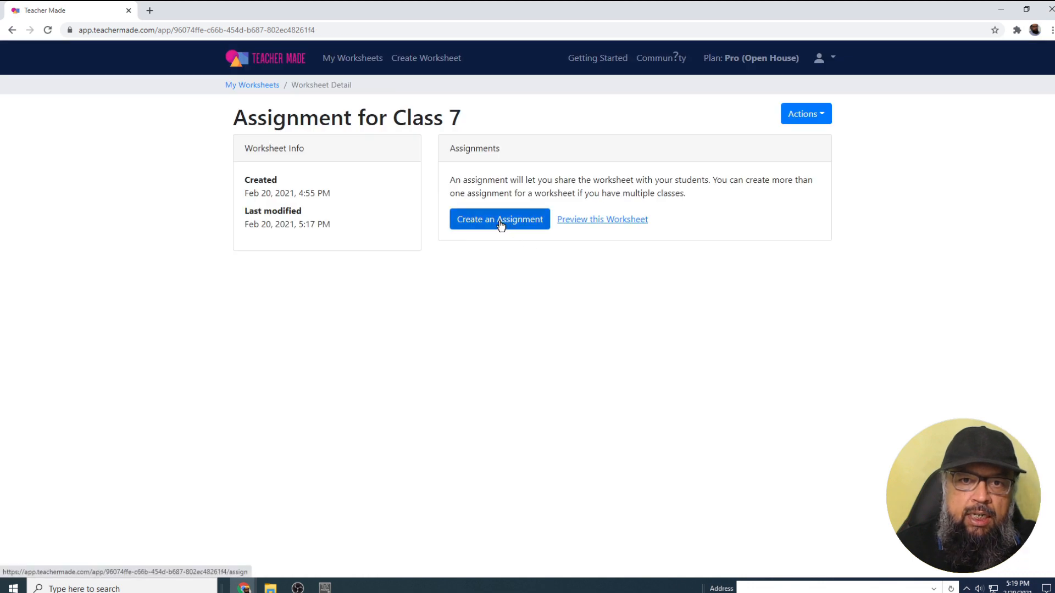
- Start creating an assignment from the Class 7 worksheet, keeping the default name and choosing TeacherMade as the delivery method
click(501, 225)
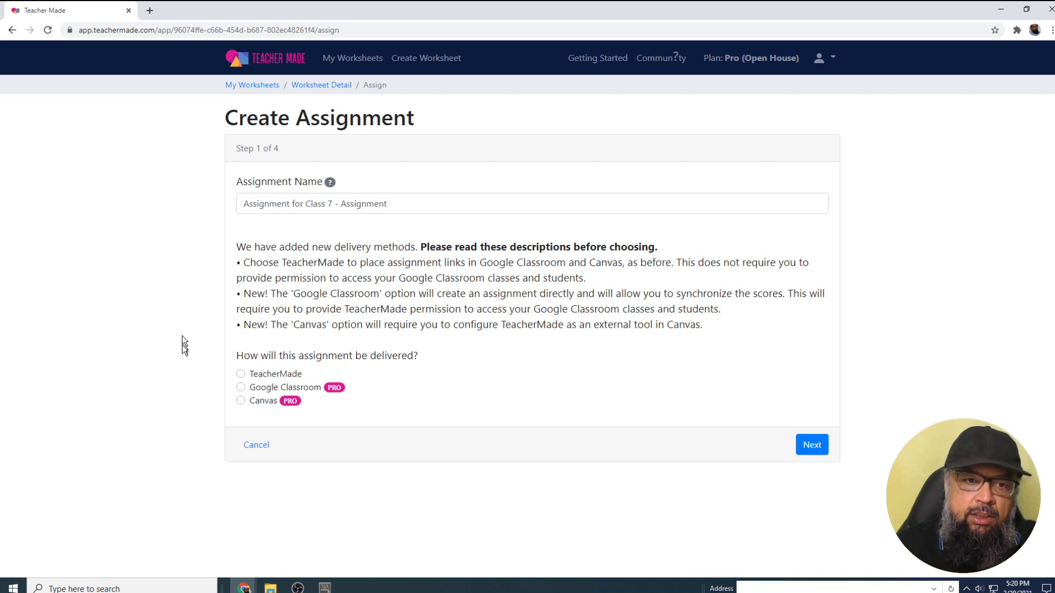
click(242, 376)
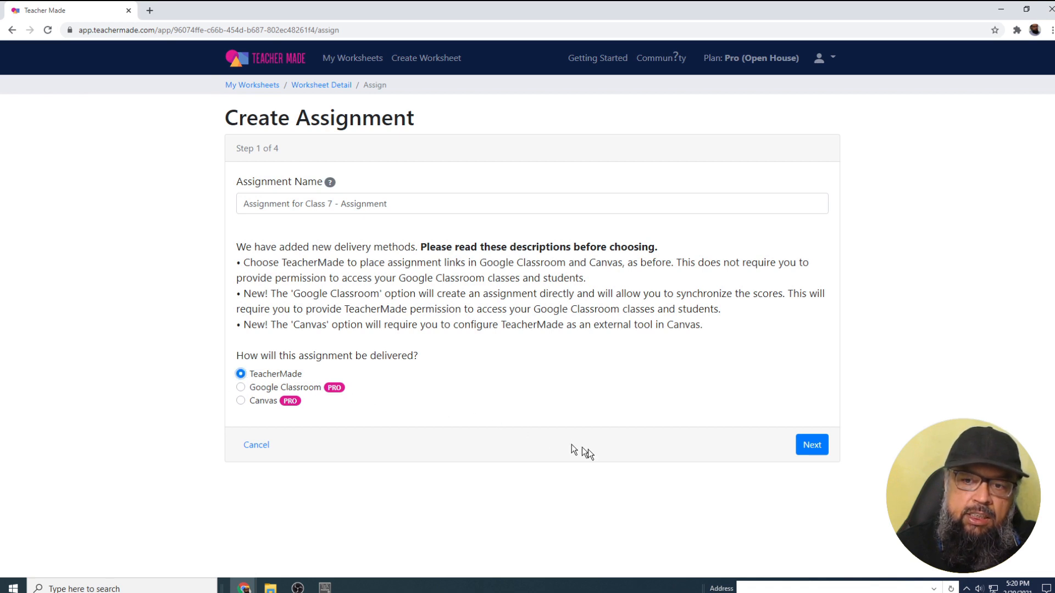
click(812, 446)
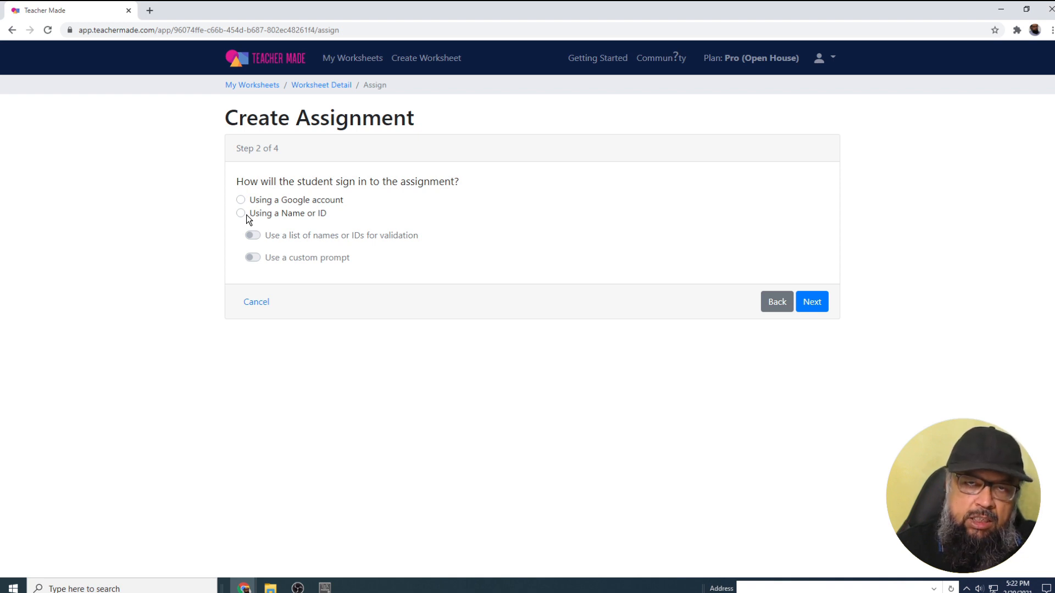
- Let students sign in using a Name or ID, without a validation list or custom prompt, and continue to the score settings
click(242, 214)
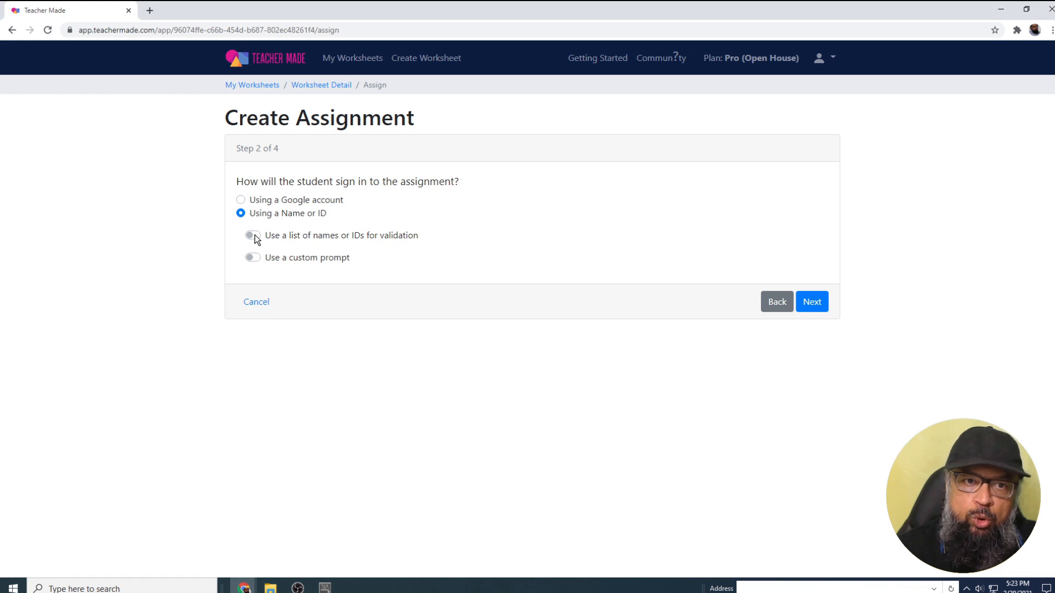
click(252, 236)
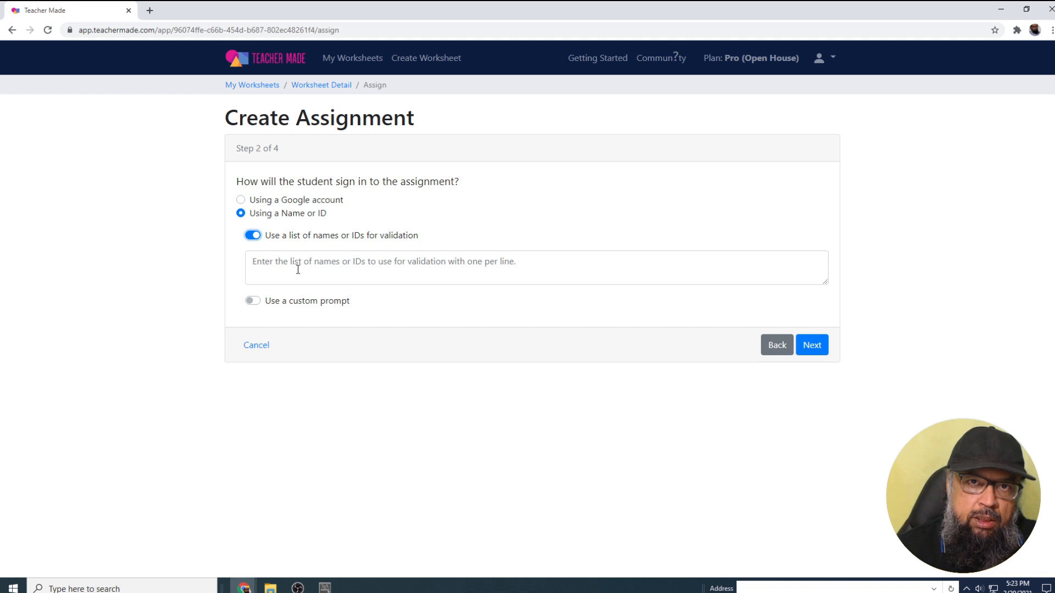
click(252, 235)
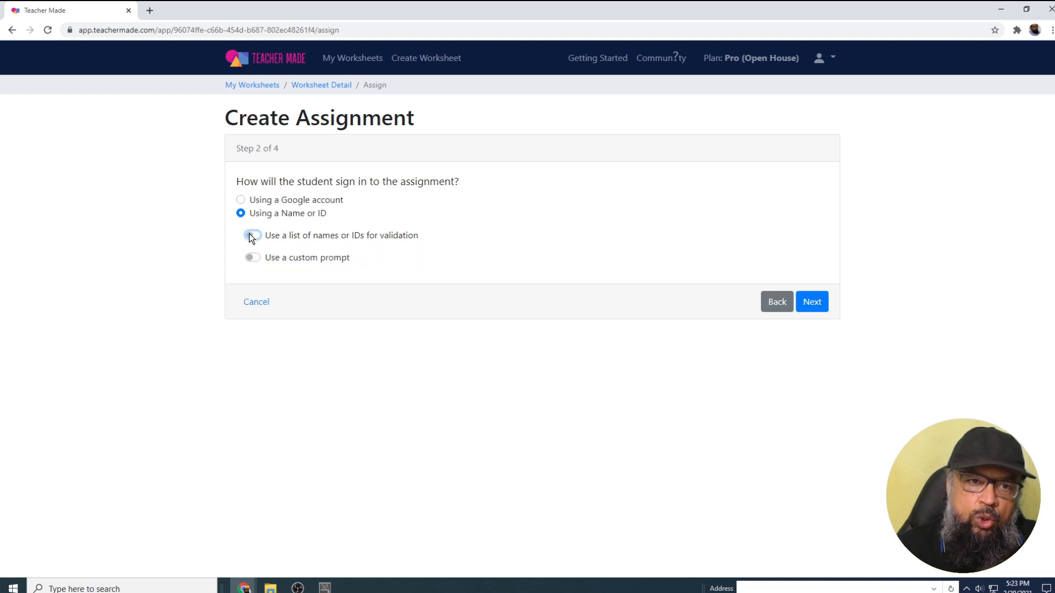
click(231, 225)
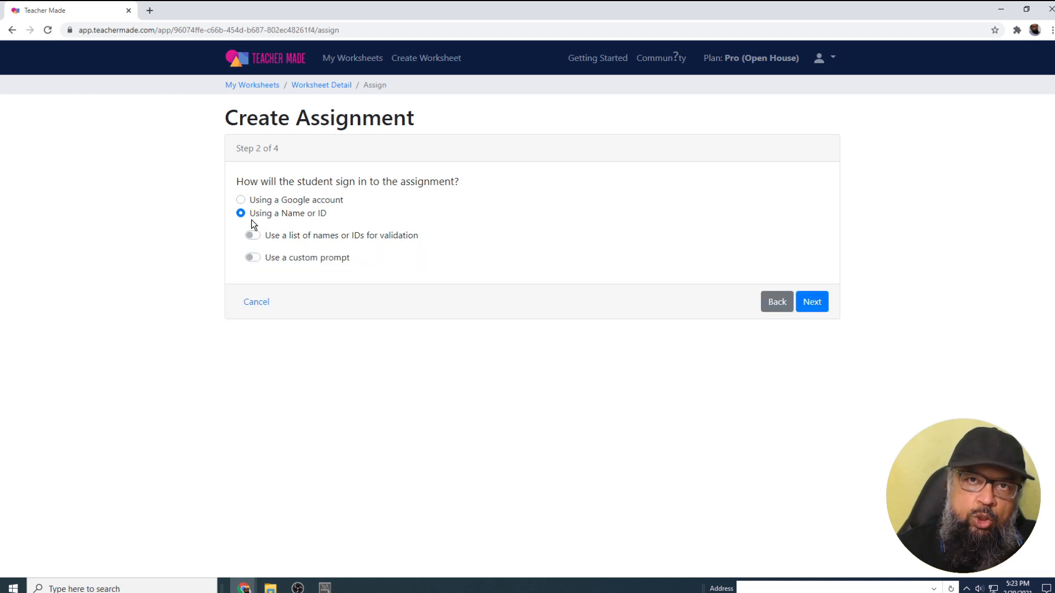
click(812, 303)
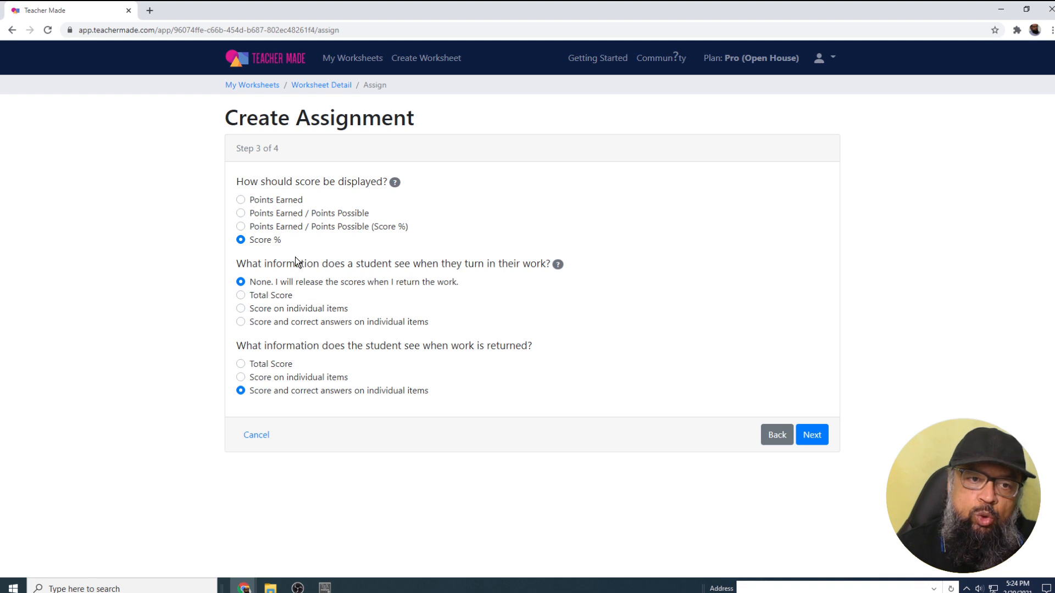
- Display scores as Points Earned / Points Possible (Score %) and show score and correct answers on individual items when students turn in work
click(242, 228)
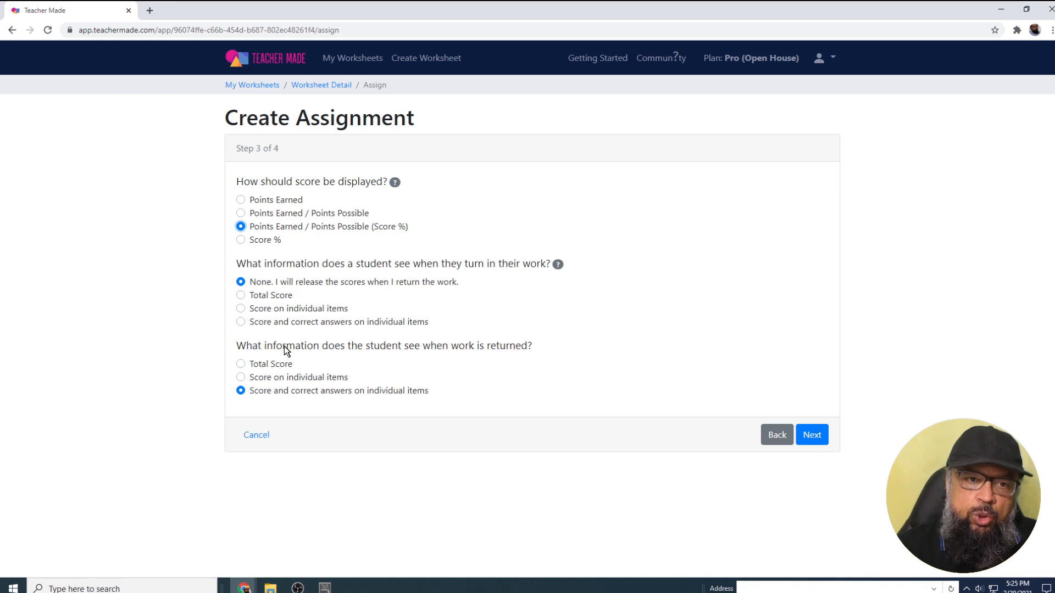
click(240, 322)
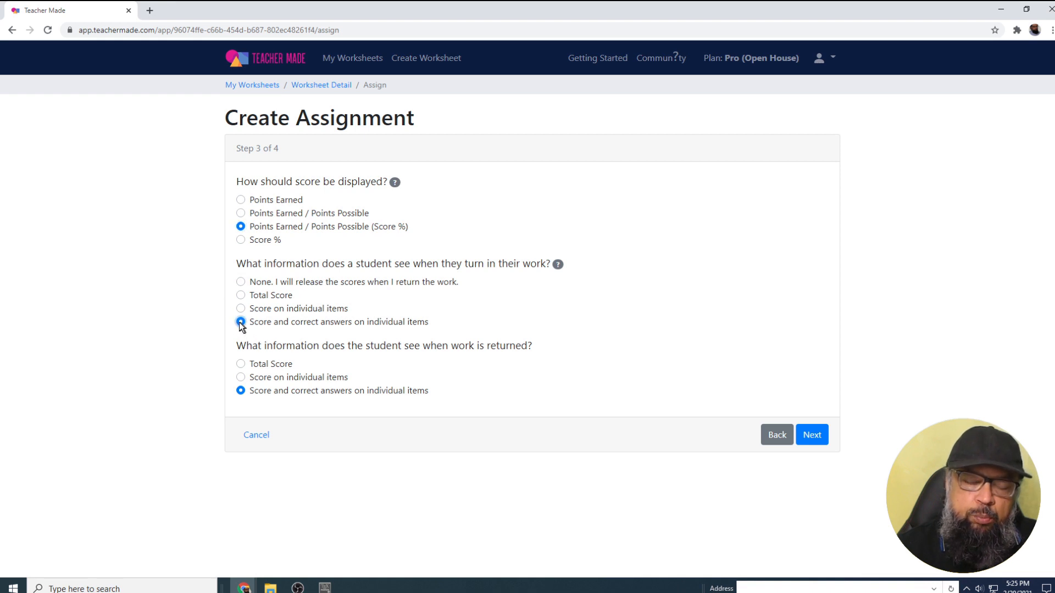
click(814, 437)
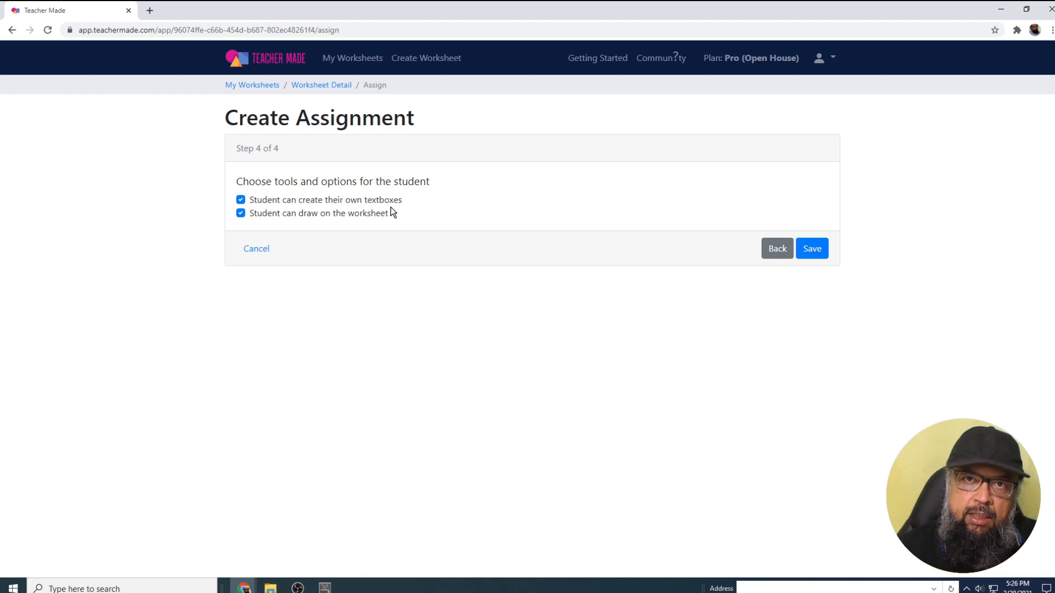
- Save the assignment with student textboxes and drawing allowed, and copy its share link to the clipboard
click(815, 250)
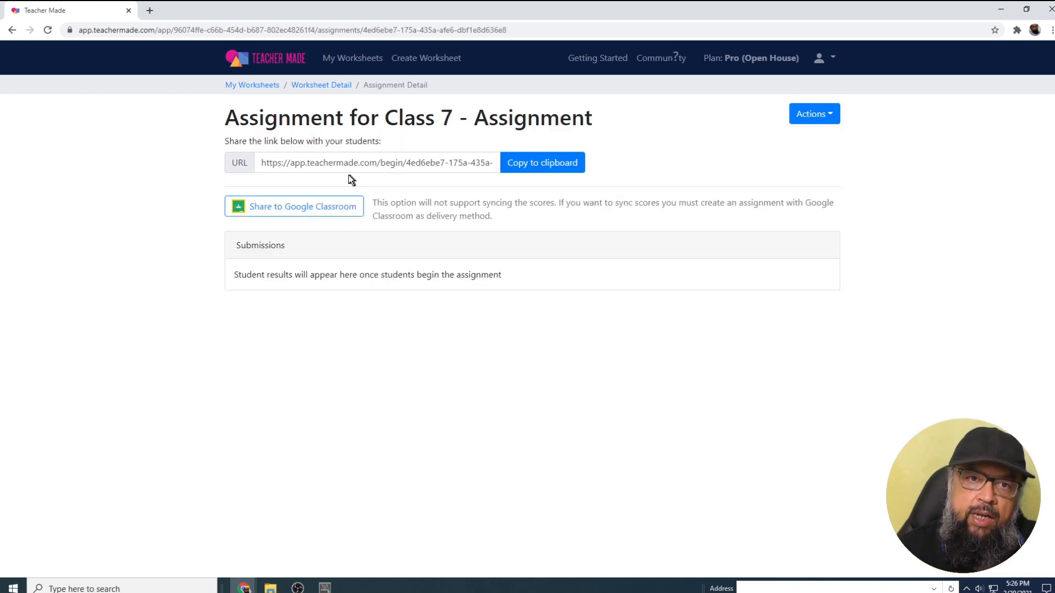
click(531, 165)
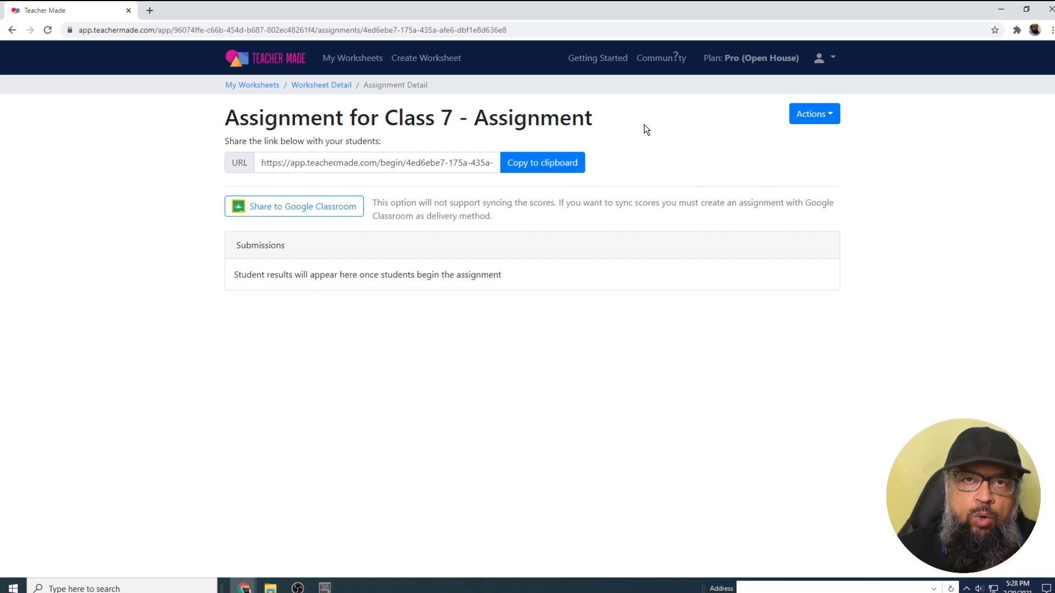
- Return to the worksheet list and try to edit the content of the assigned Class 7 worksheet
click(253, 88)
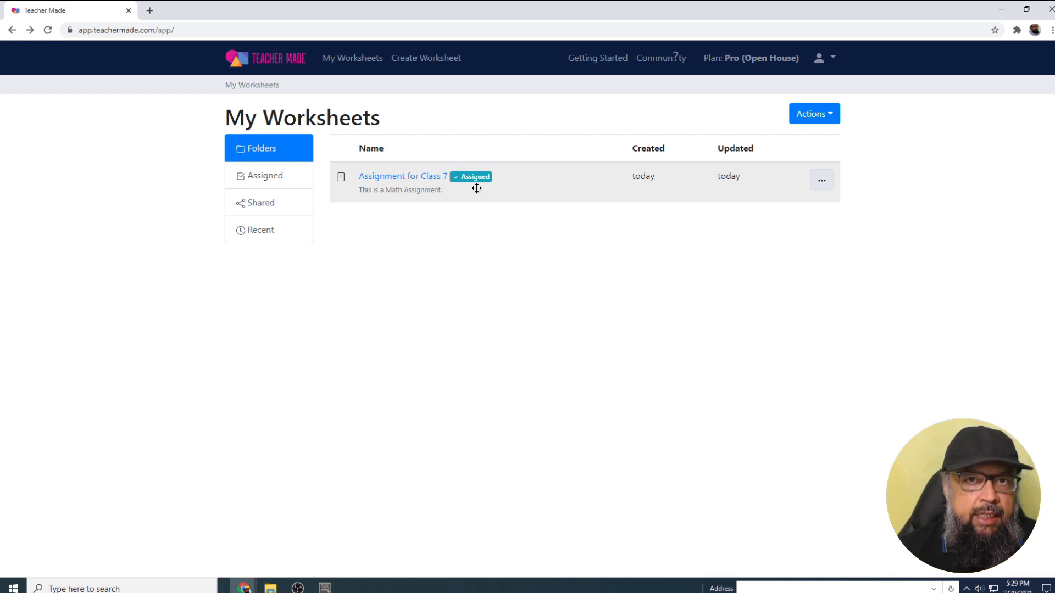
click(822, 181)
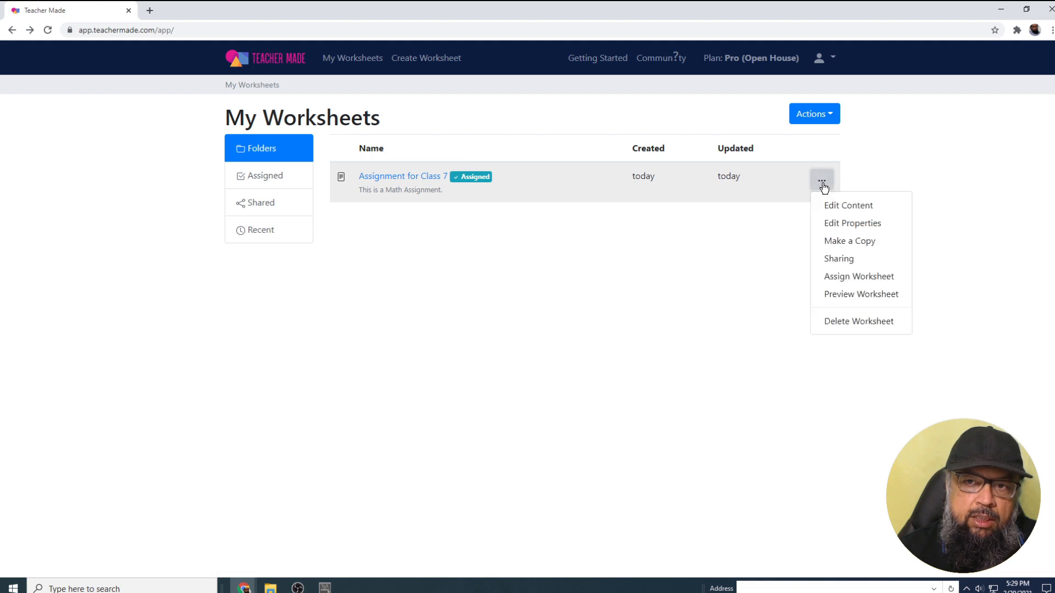
click(847, 209)
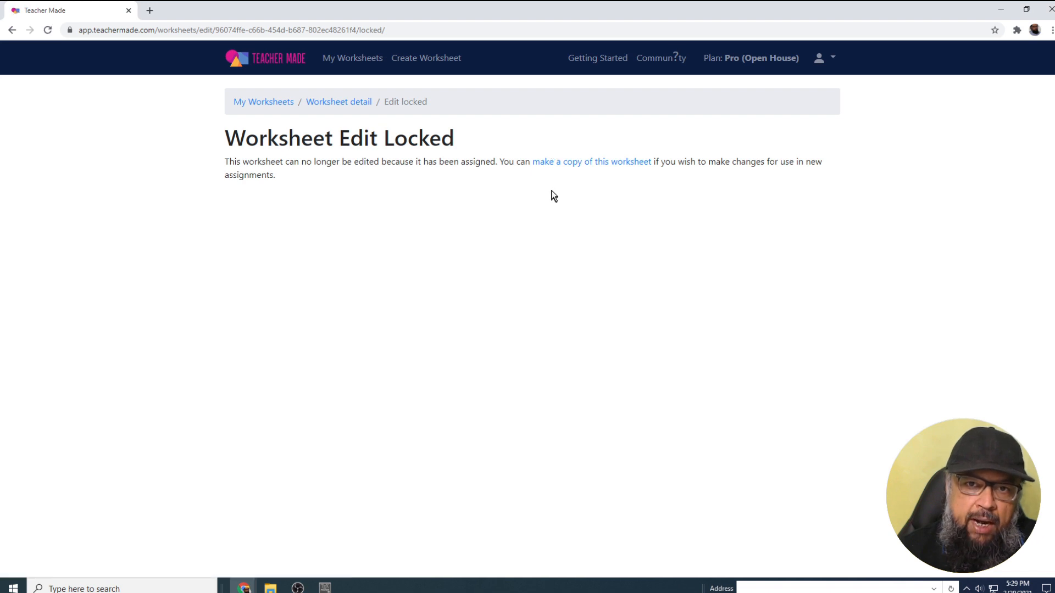
- Make a copy of the Class 7 worksheet titled "Assignment for Class 8"
click(595, 169)
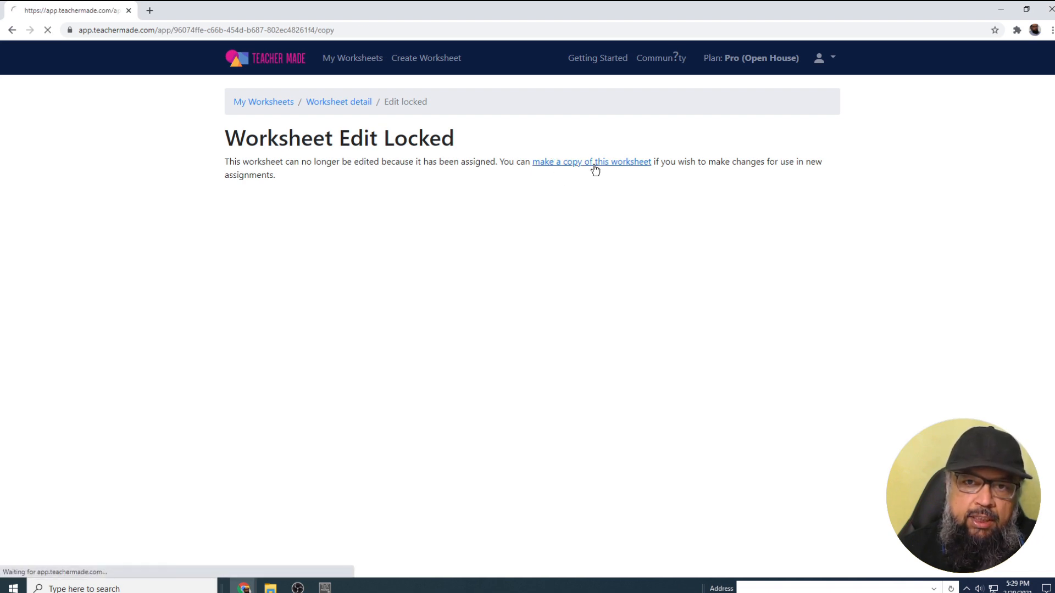
drag(496, 127, 555, 128)
text(8)
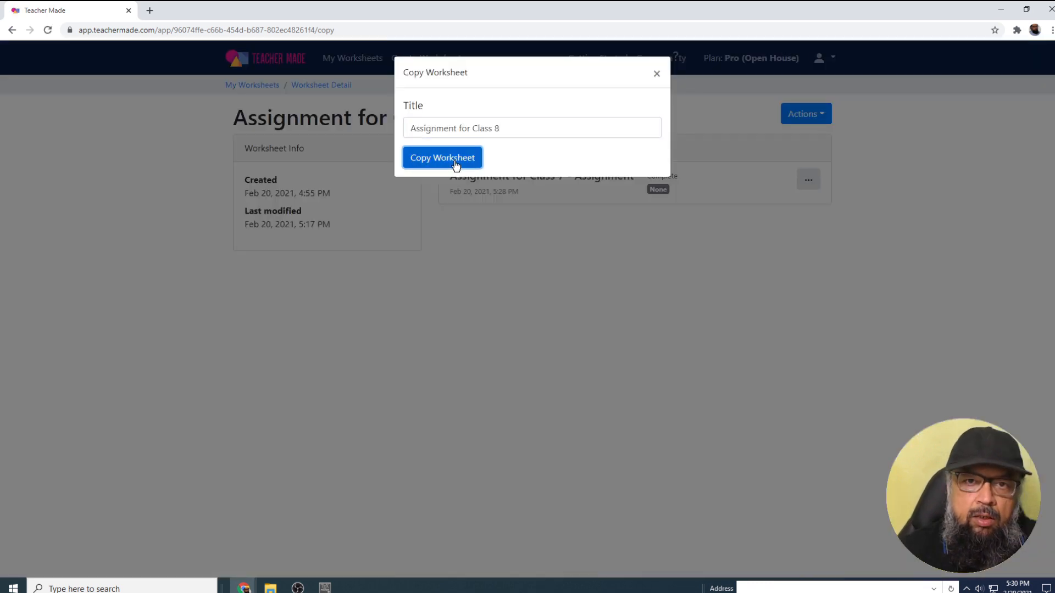
click(455, 160)
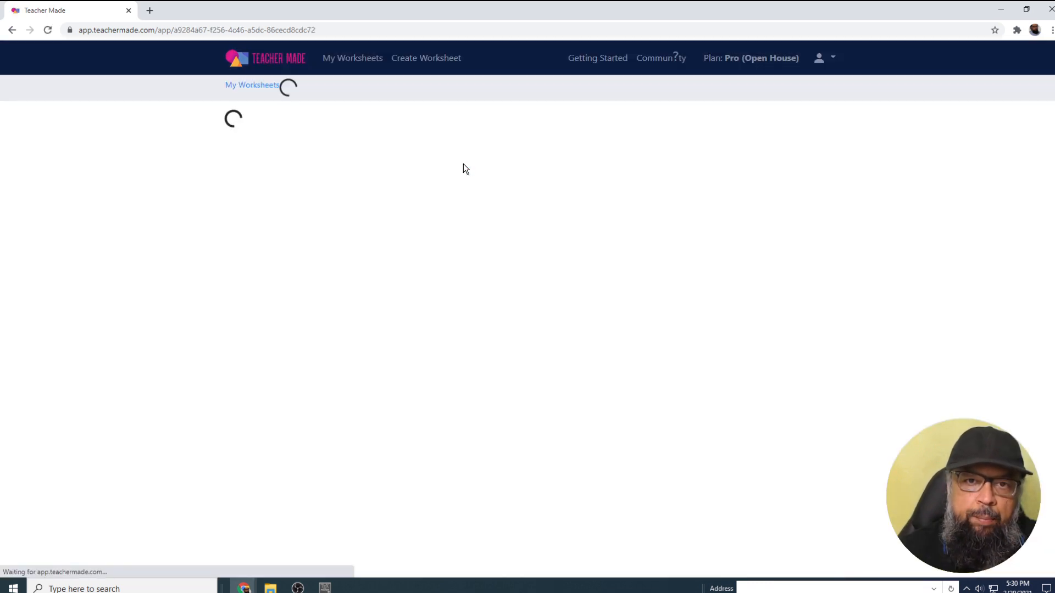
- Open the content of the Assignment for Class 8 worksheet for editing from the worksheet list
click(249, 85)
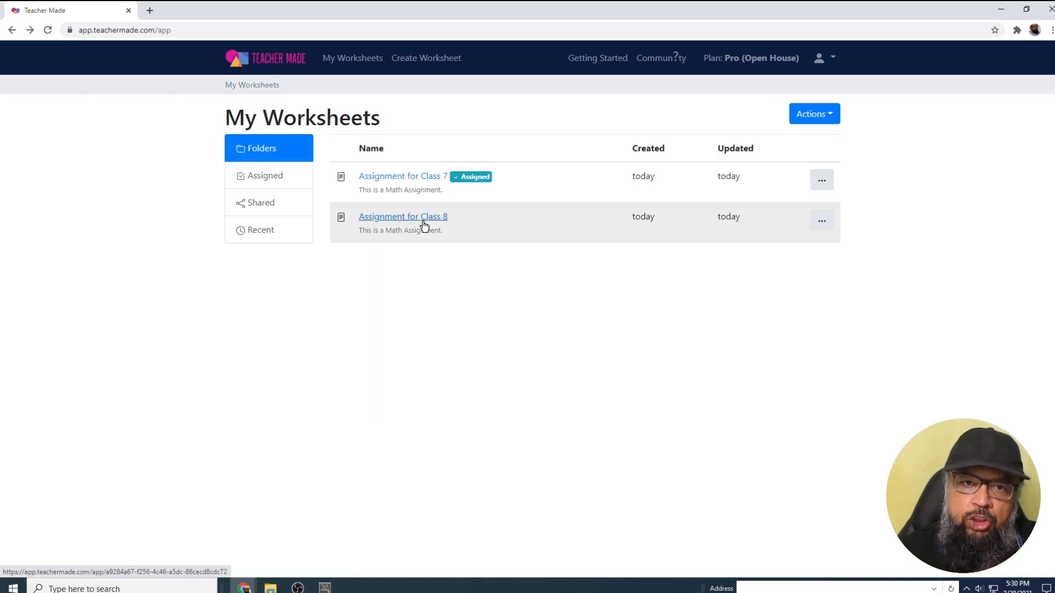
click(823, 220)
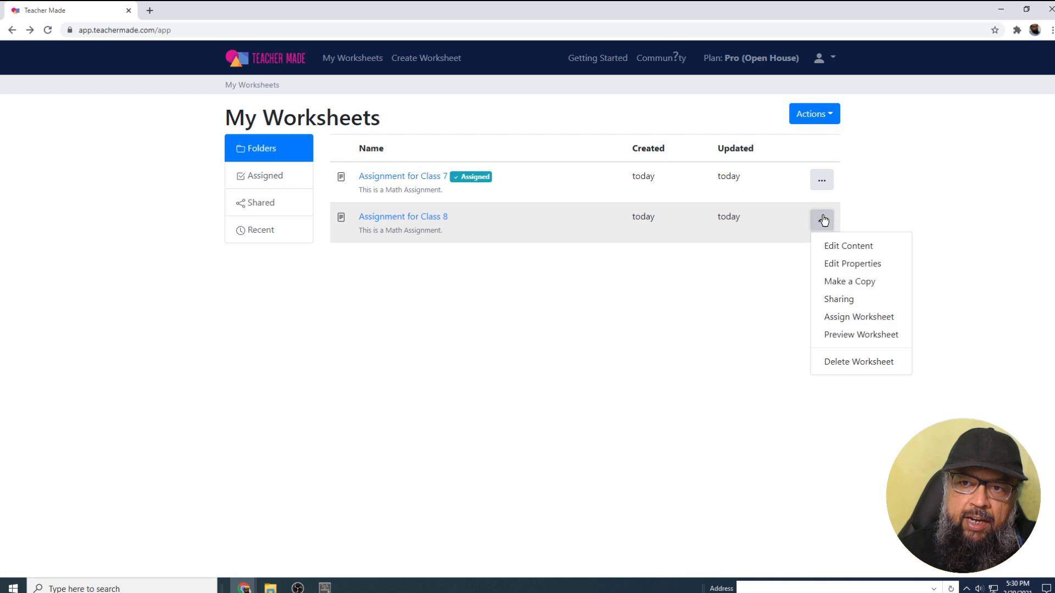
click(835, 245)
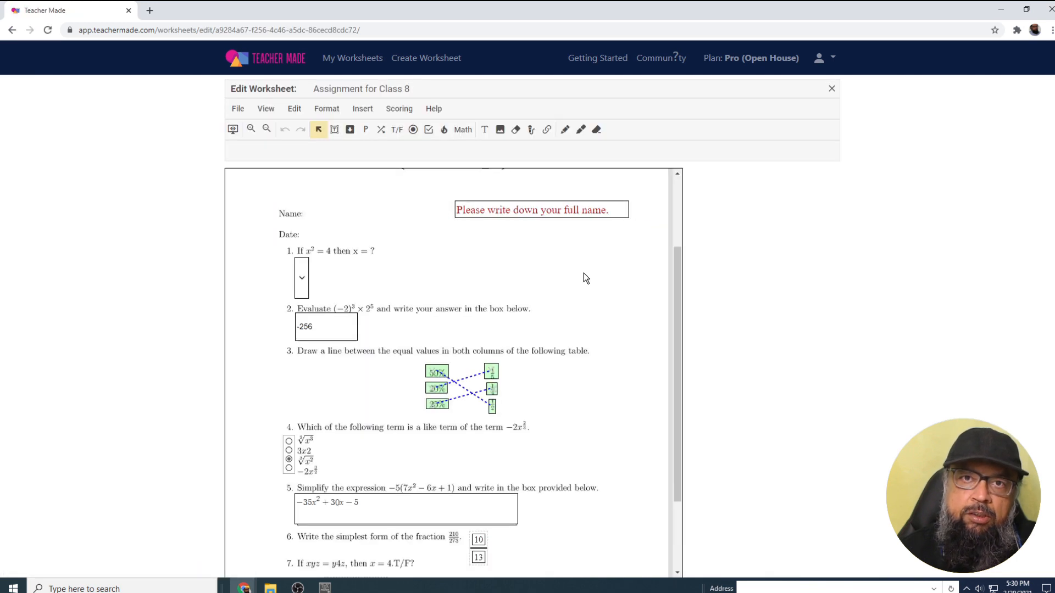
- Open the settings of question 1's dropdown field and examine the available Number of Points options
click(301, 269)
click(261, 151)
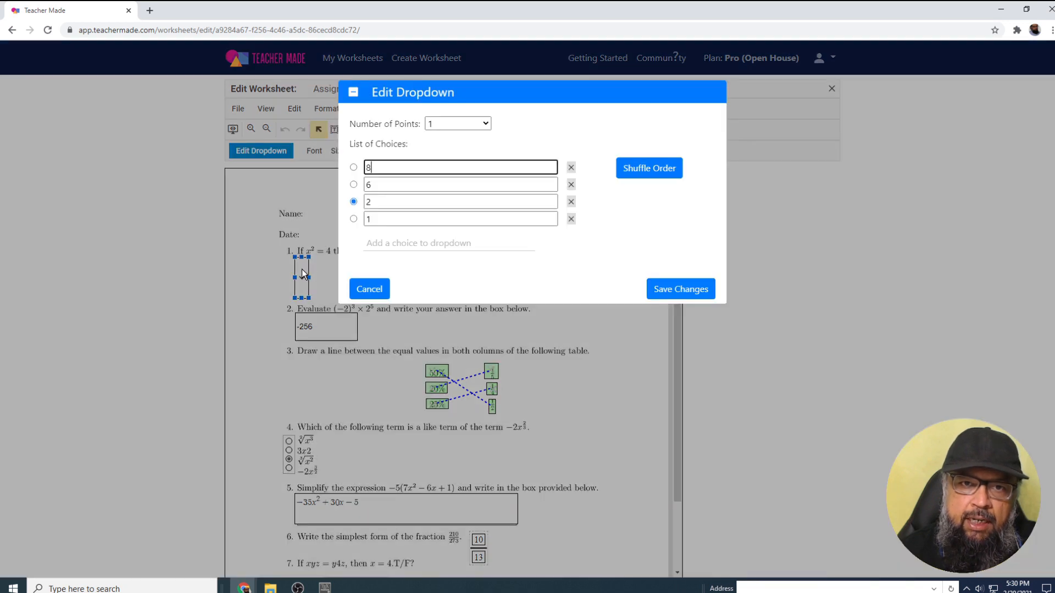
click(487, 123)
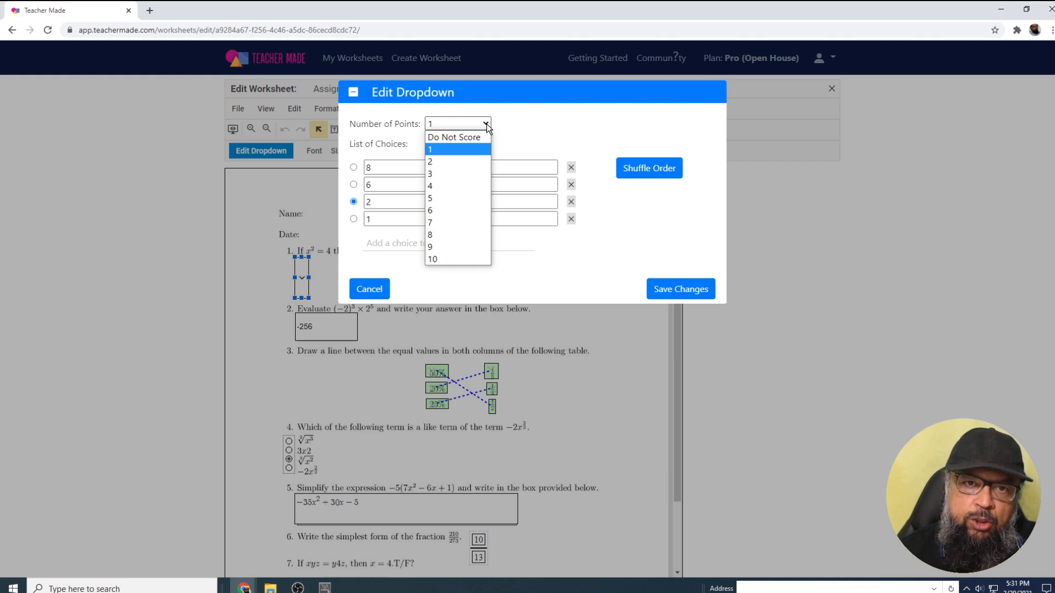
click(487, 123)
click(548, 136)
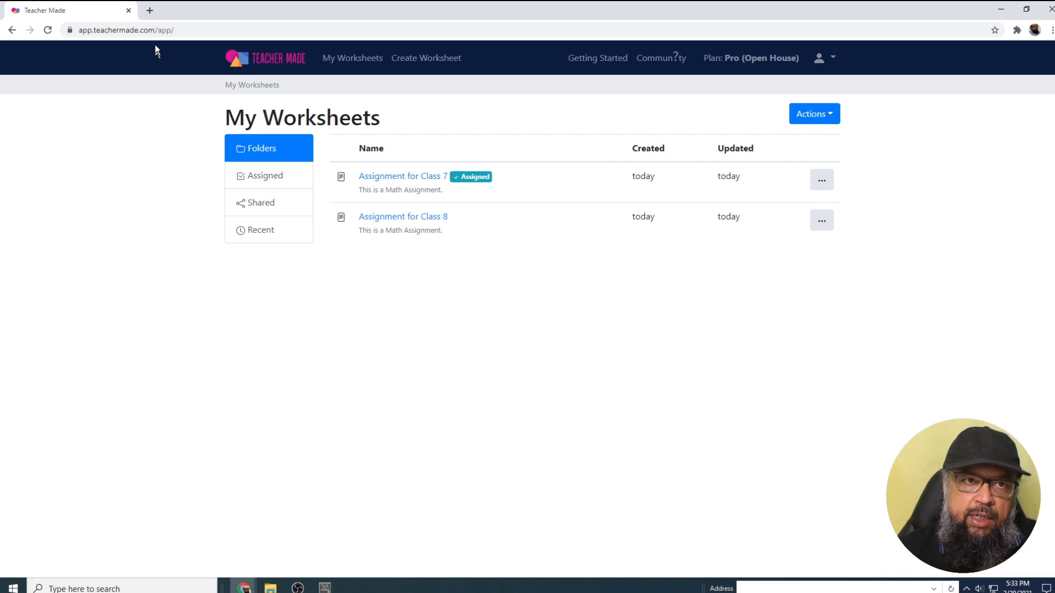
- Open the copied Class 7 assignment link in a new browser tab
click(150, 11)
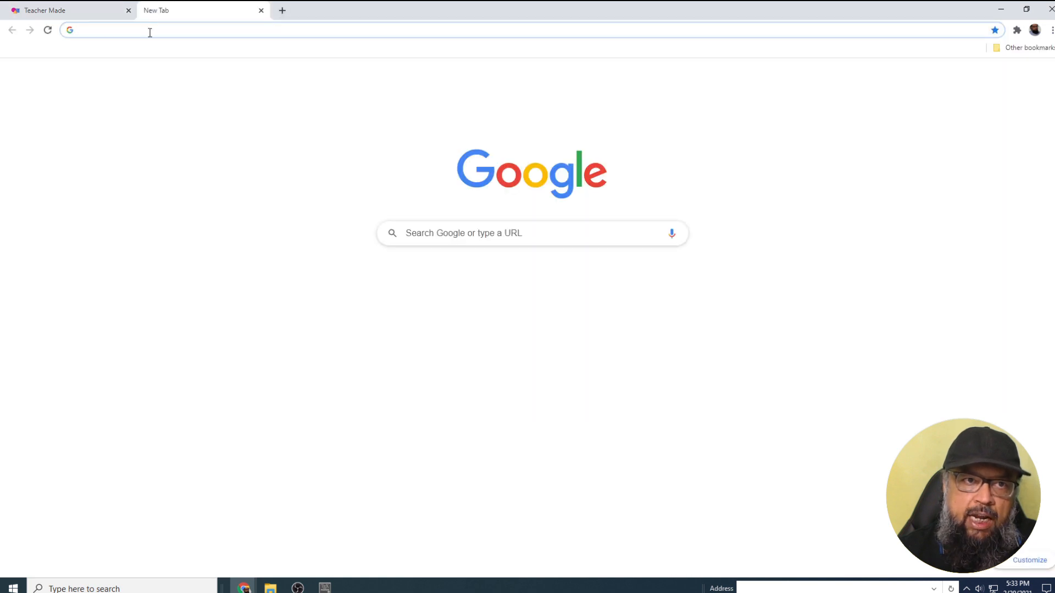
click(149, 29)
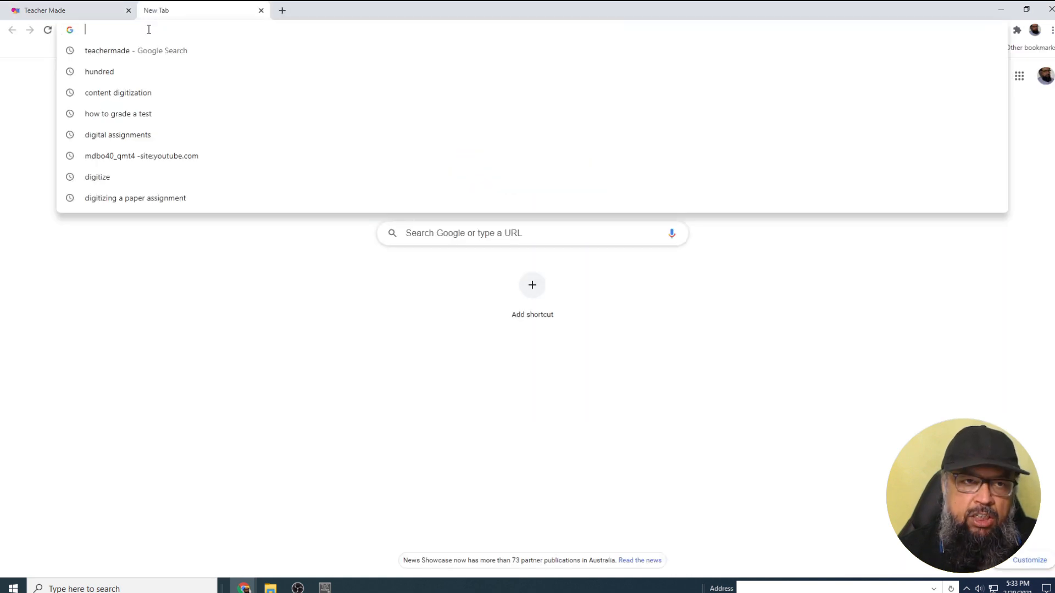
key(ctrl+v)
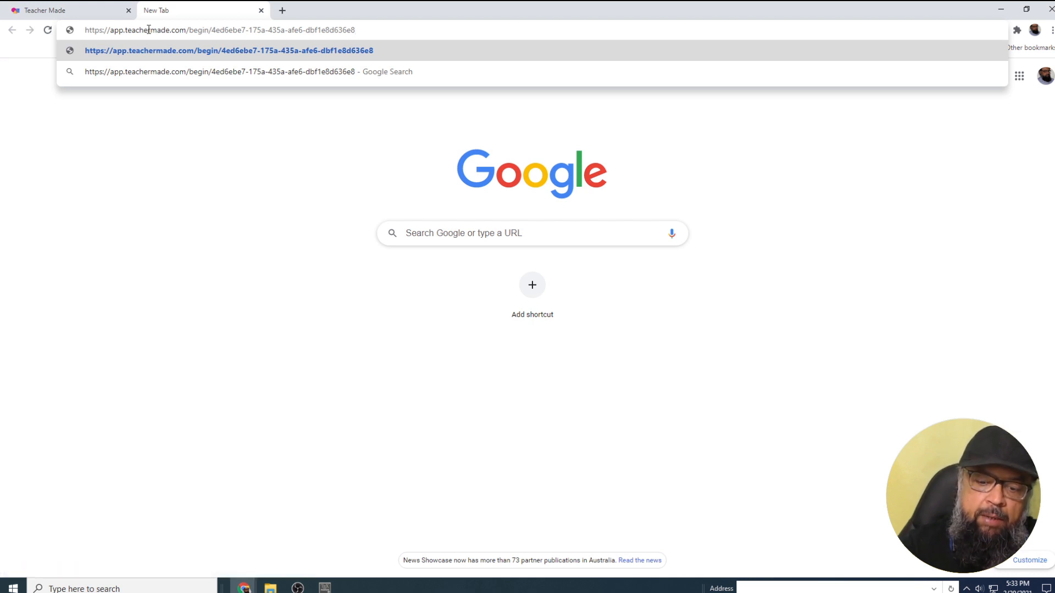
key(Return)
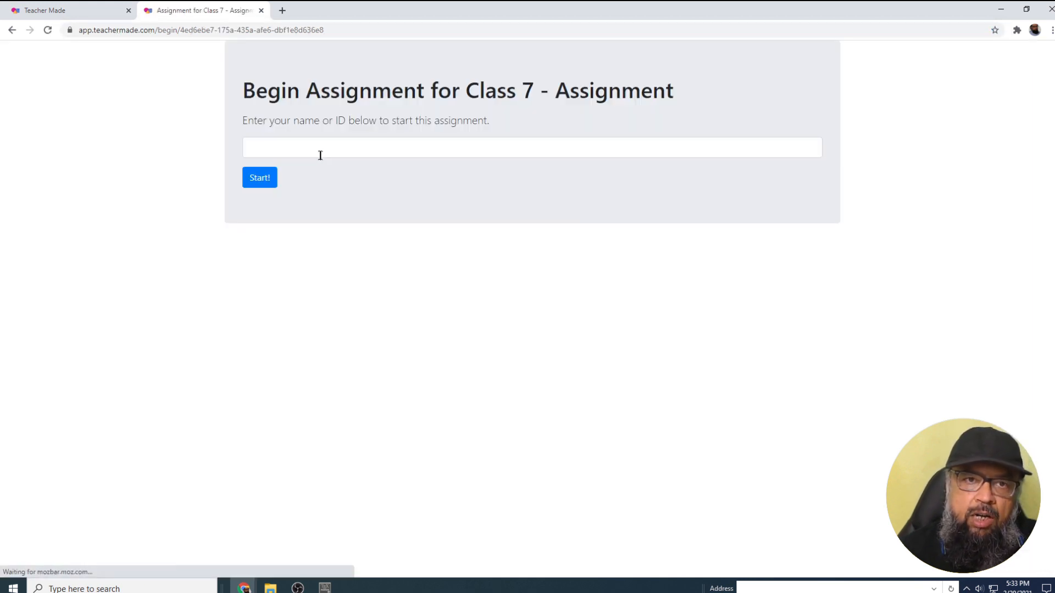
- Begin the assignment with "Student 1" as the student name
click(311, 143)
text(Student 1)
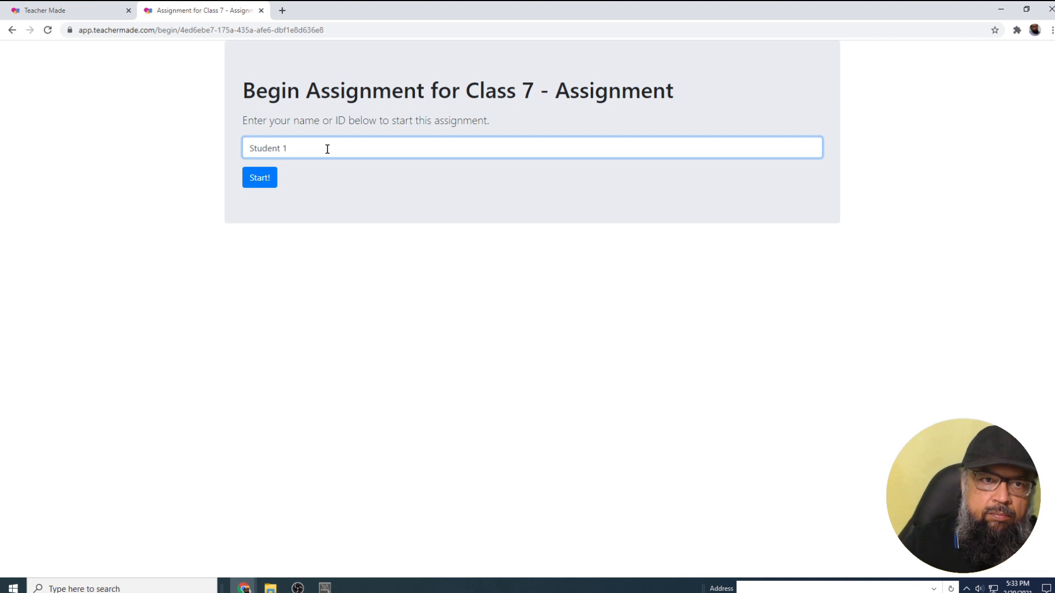
click(258, 180)
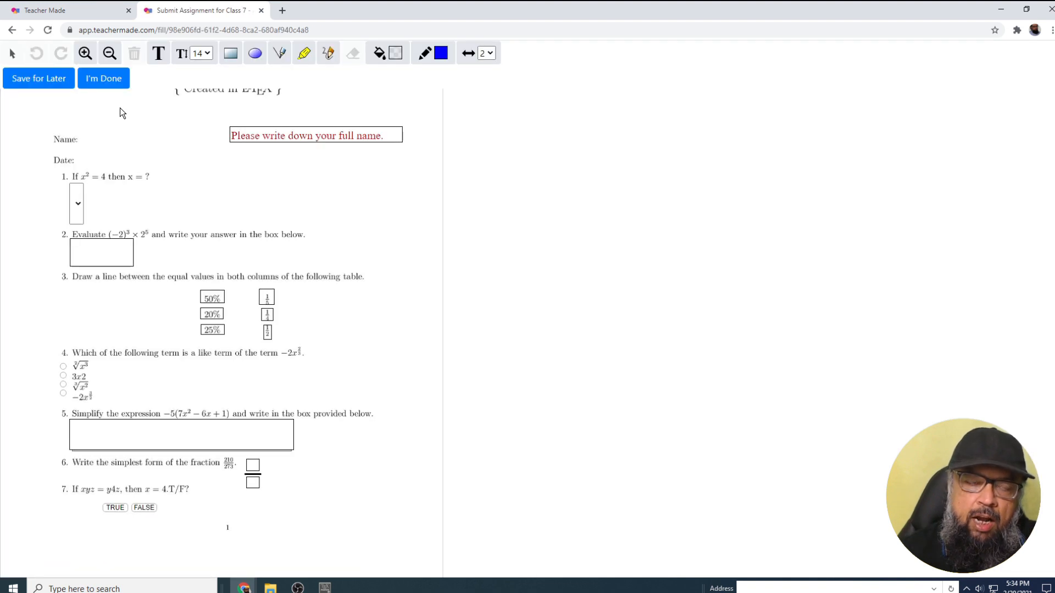
- Add text boxes beside Name and Date on the worksheet, filling in the student's name and the date 20-2-2021
click(159, 54)
click(91, 141)
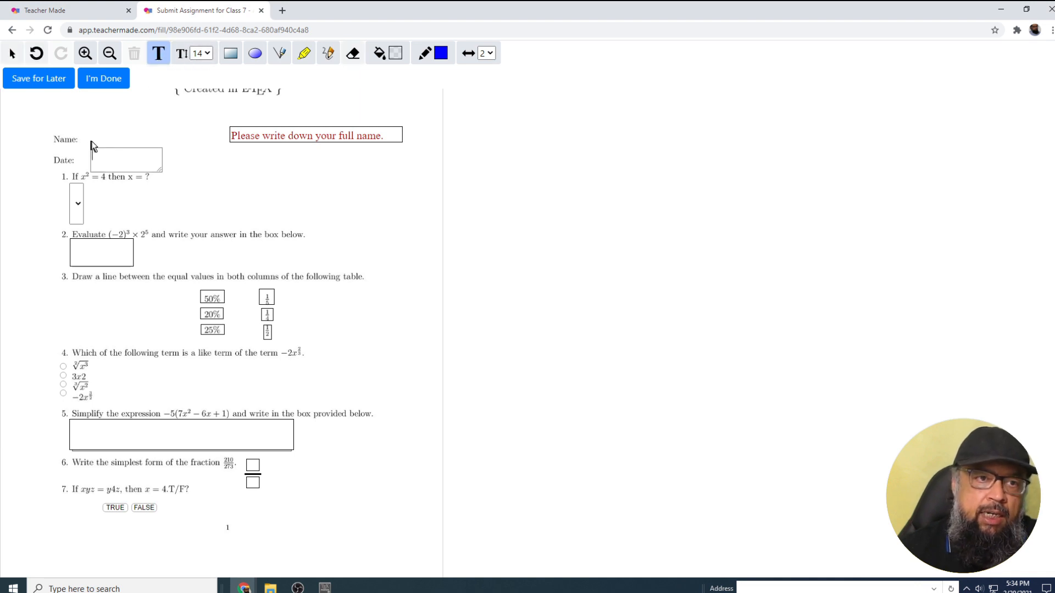
text(Tahir)
click(184, 163)
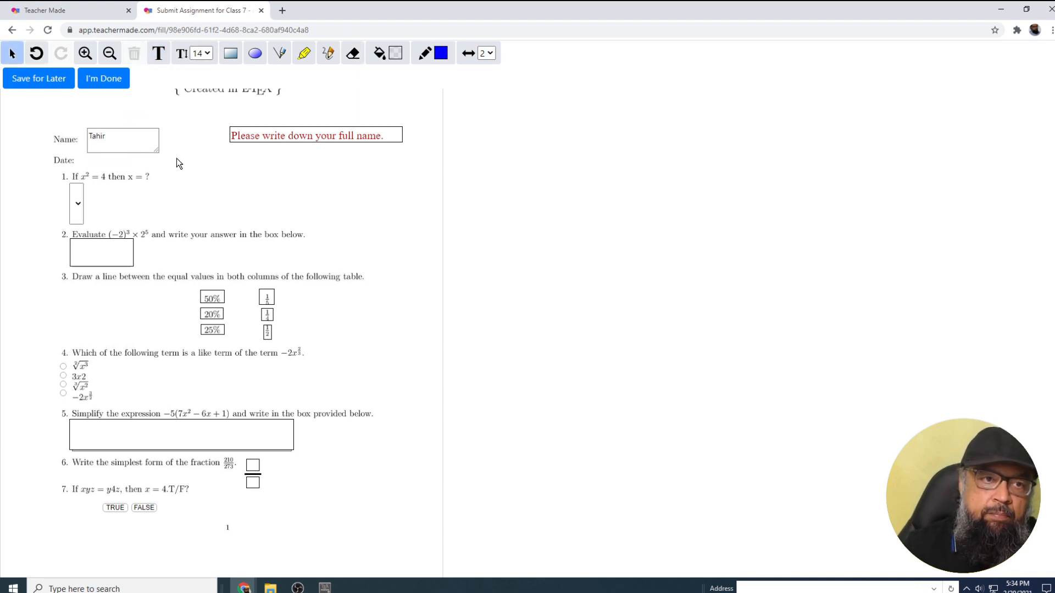
click(104, 163)
drag(167, 187, 157, 165)
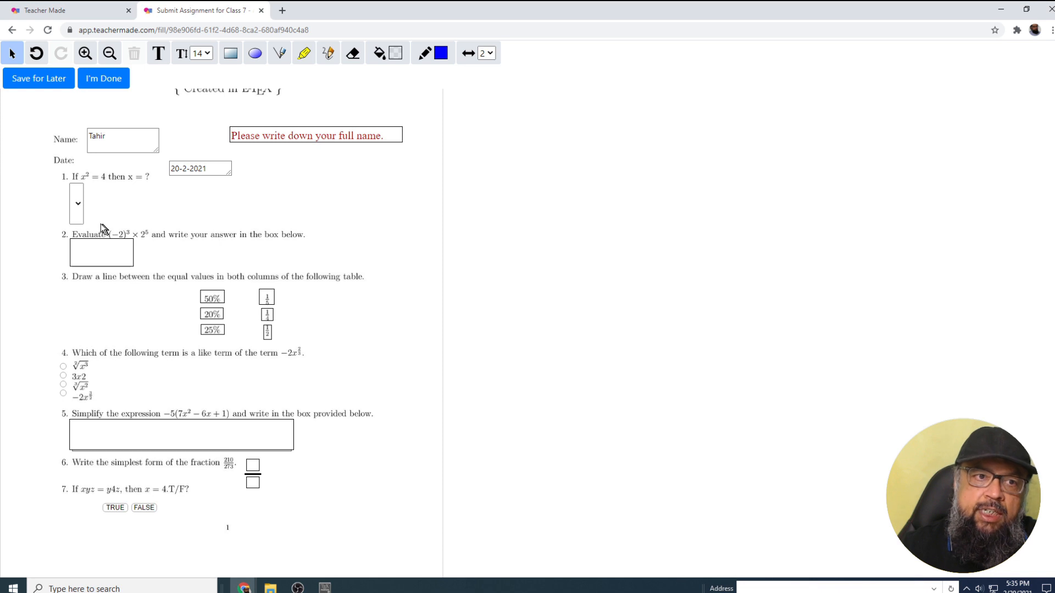
- Answer question 1 by choosing 2 from its dropdown, and enter 250 as the answer to question 2
click(77, 203)
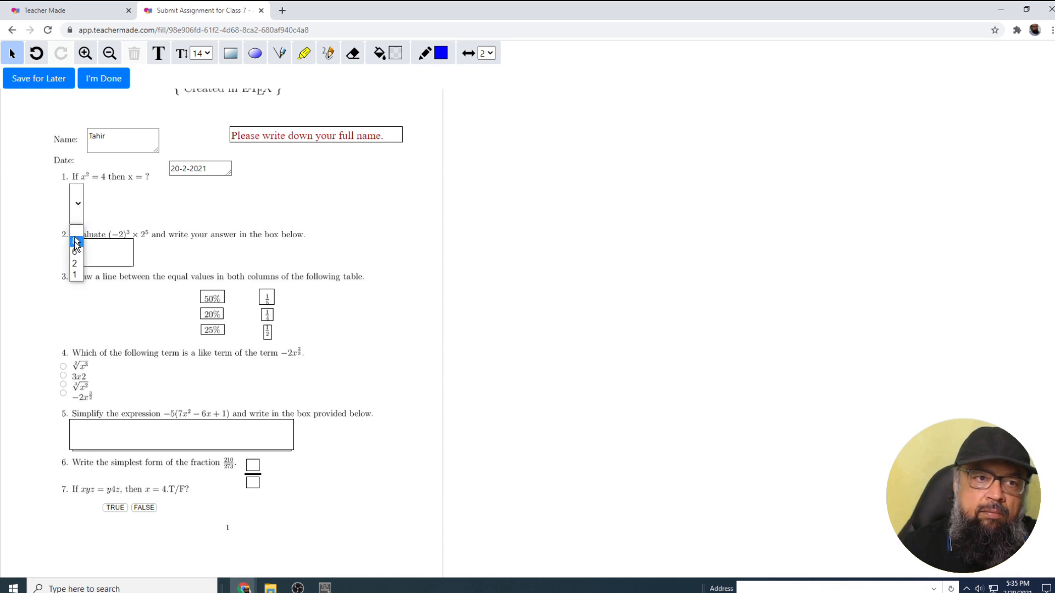
click(74, 262)
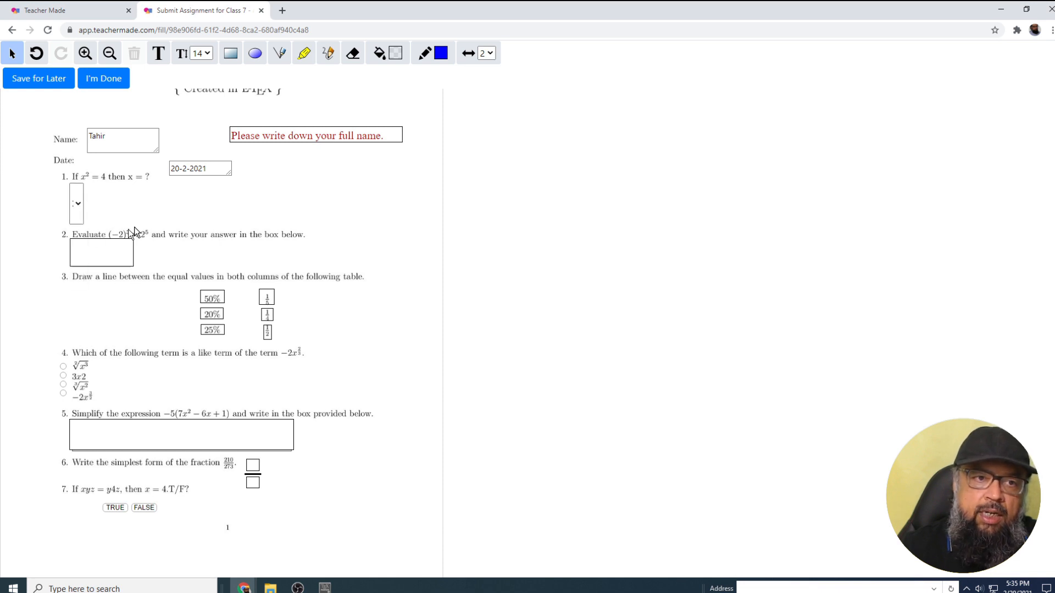
scroll(153, 217, down, 1)
click(108, 217)
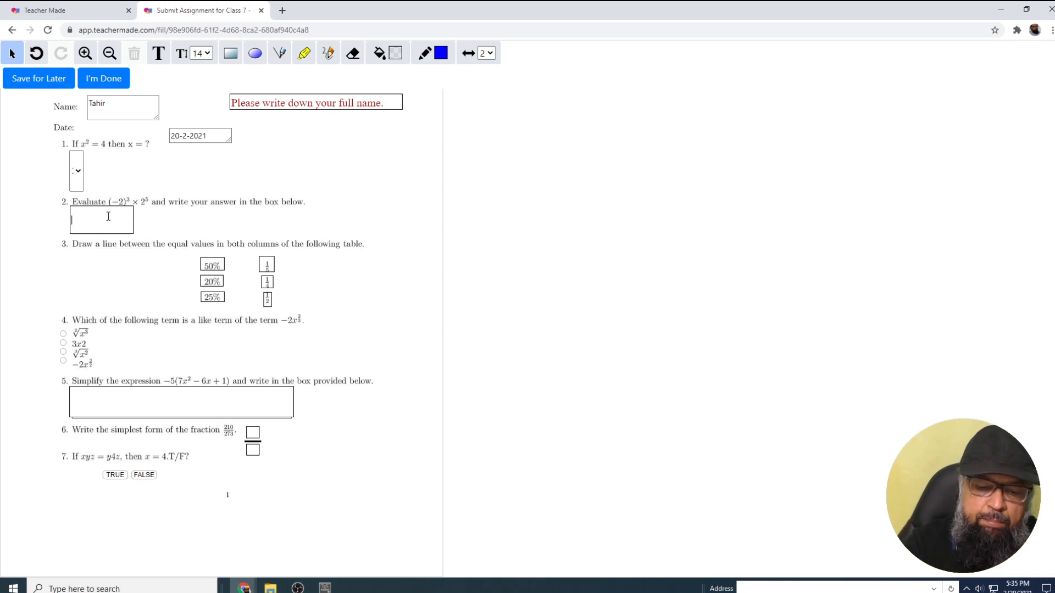
text(256)
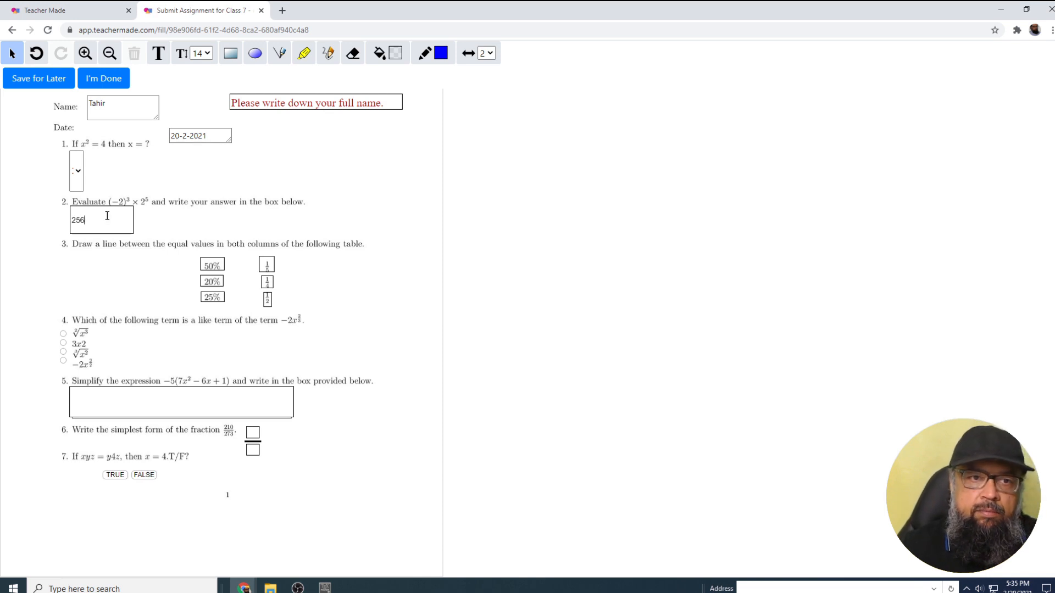
key(BackSpace)
text(0)
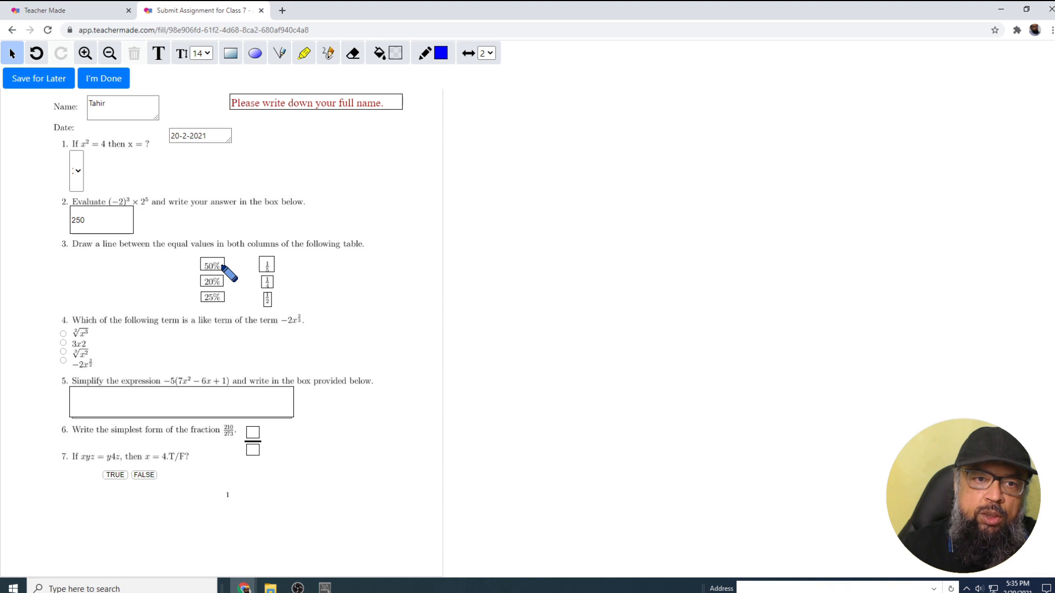
- Match 50% to 1/2, 20% to 1/5 and 25% to 1/4 in question 3, and choose the last option in question 4
drag(222, 265, 268, 299)
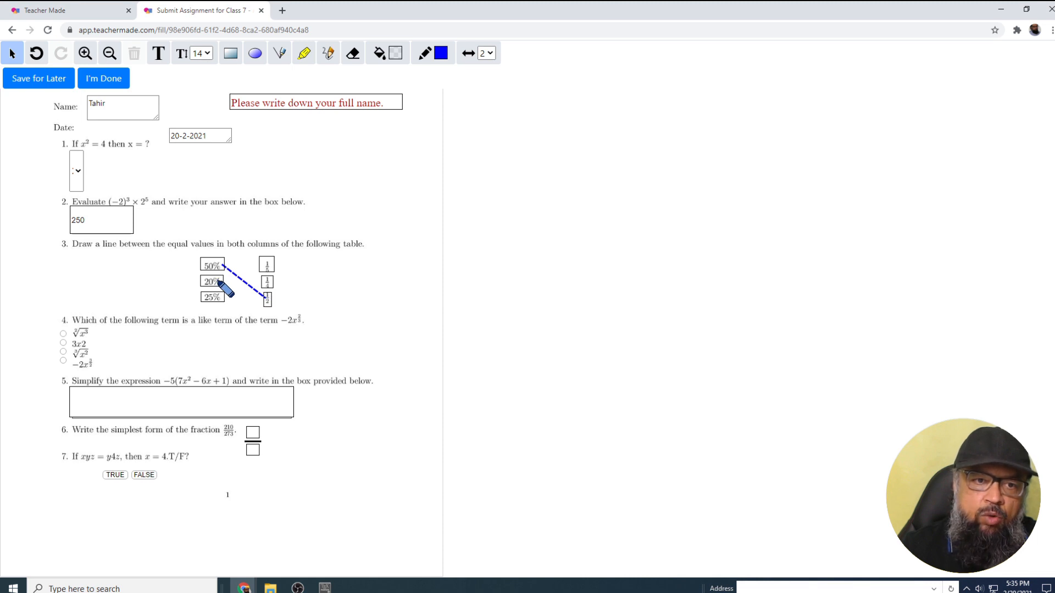
drag(219, 280, 268, 266)
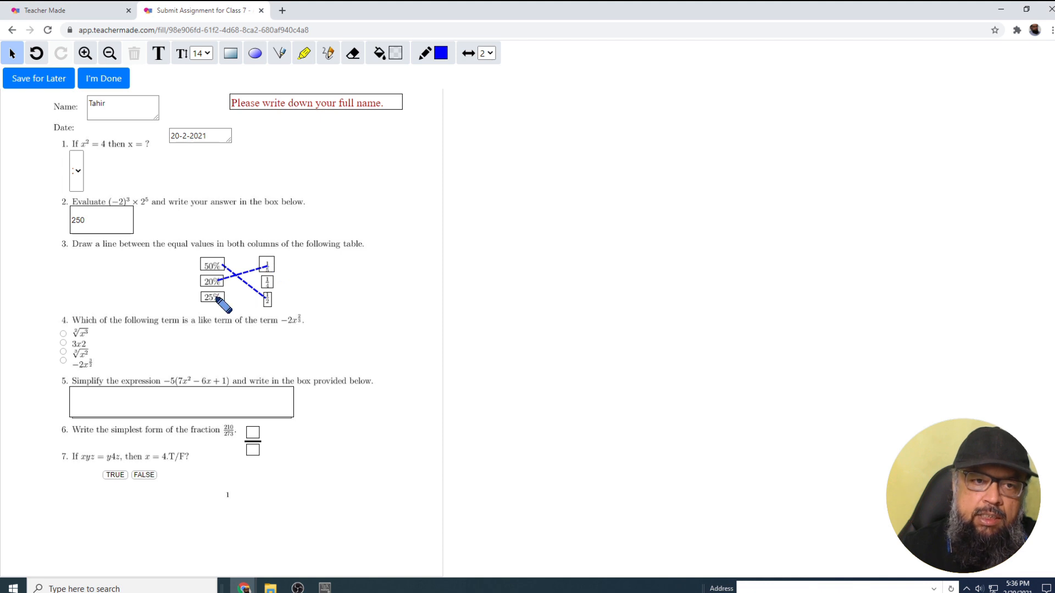
drag(217, 297, 270, 280)
click(64, 361)
- Enter the expression −35x² + 30x − 7 in the answer box of question 5
click(148, 402)
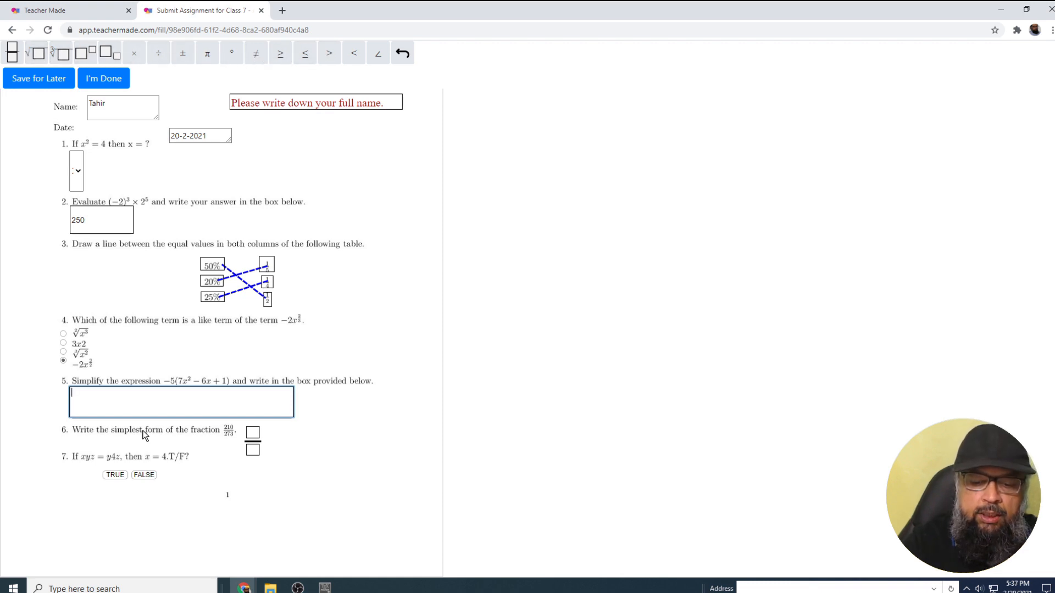
text(35x)
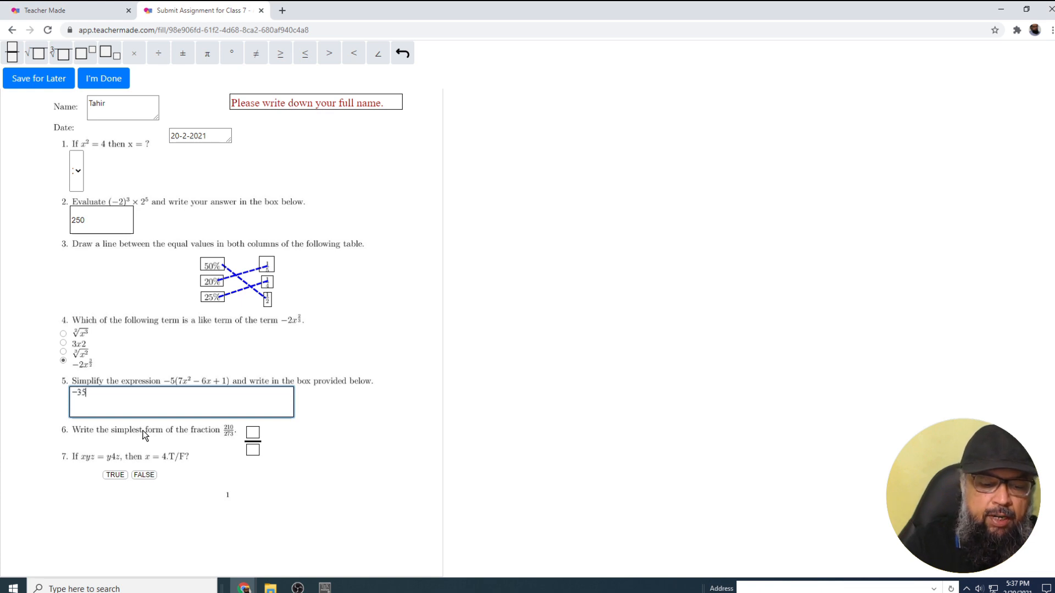
click(87, 55)
text(2)
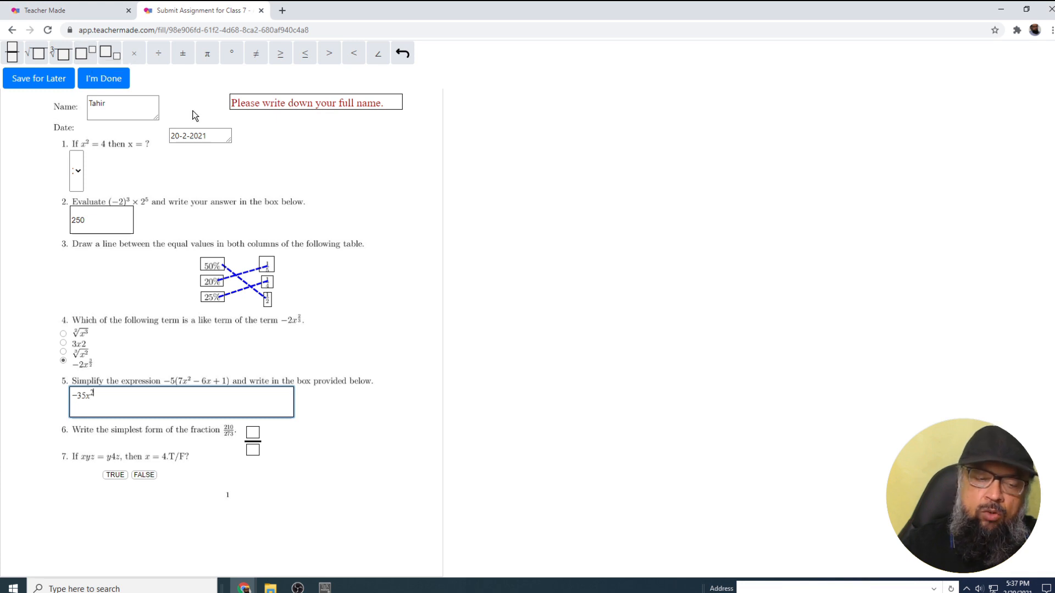
key(Right)
text(+30x)
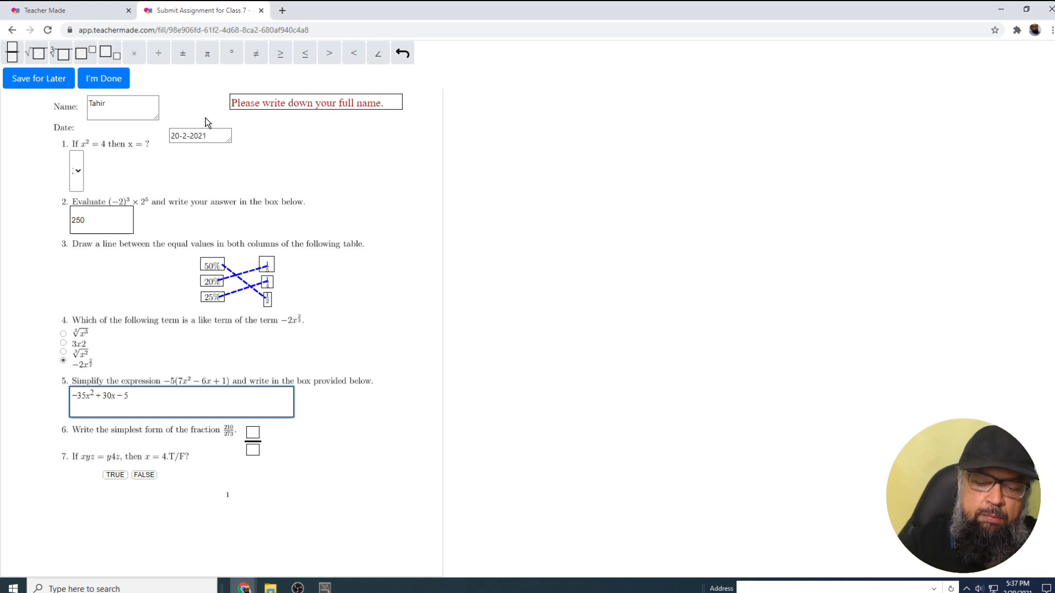
text(-7)
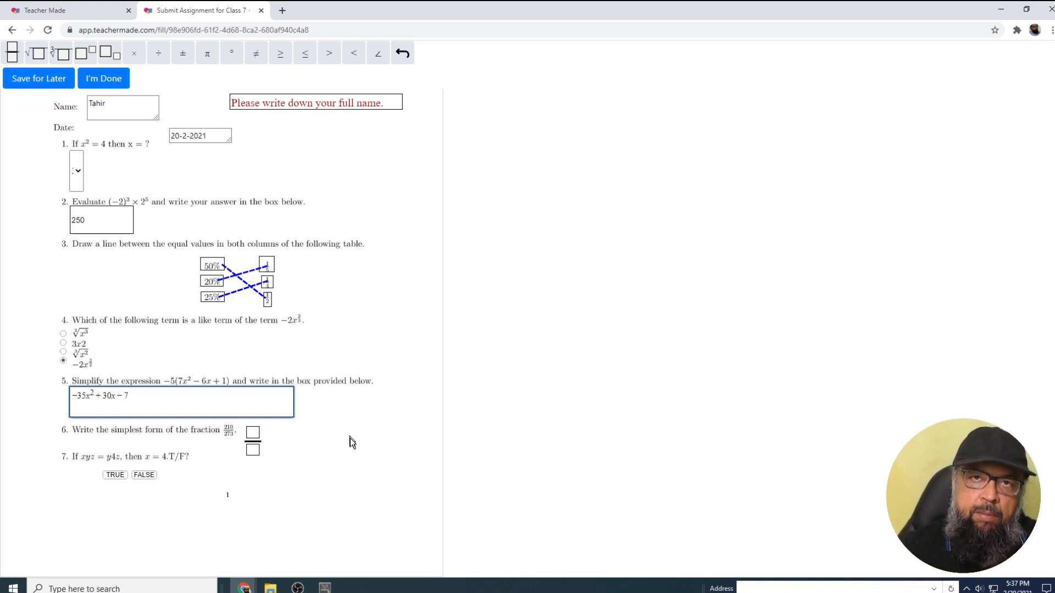
- Complete questions 6 and 7 with the answers 10/13 and TRUE, and submit the assignment
click(254, 432)
text(10)
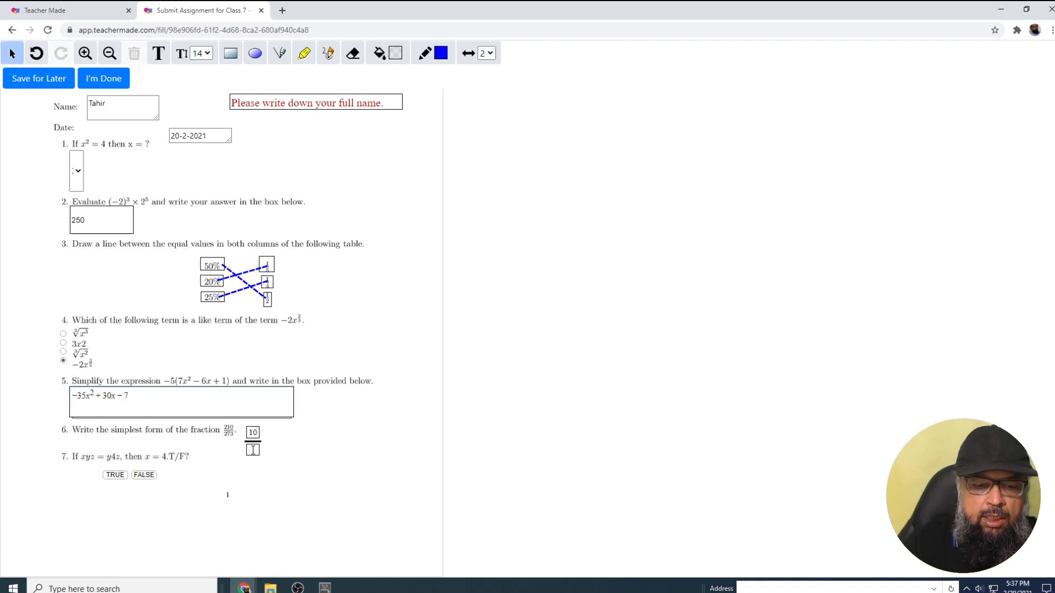
click(253, 449)
text(13)
click(115, 477)
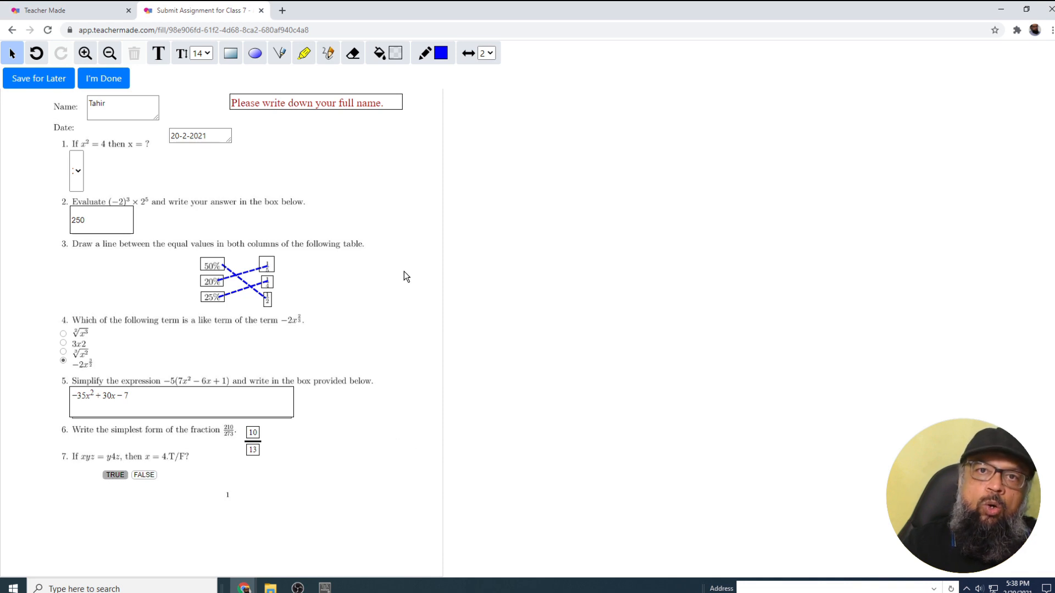
click(103, 79)
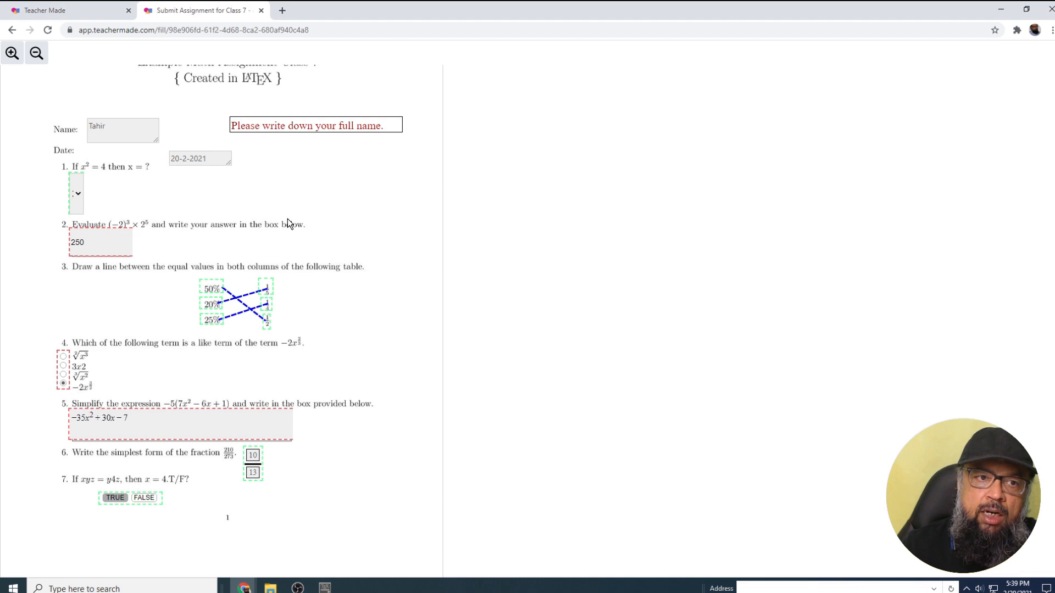
- Review the graded feedback on questions 1, 2, 4 and 5, comparing the student's answers with the correct ones
click(79, 198)
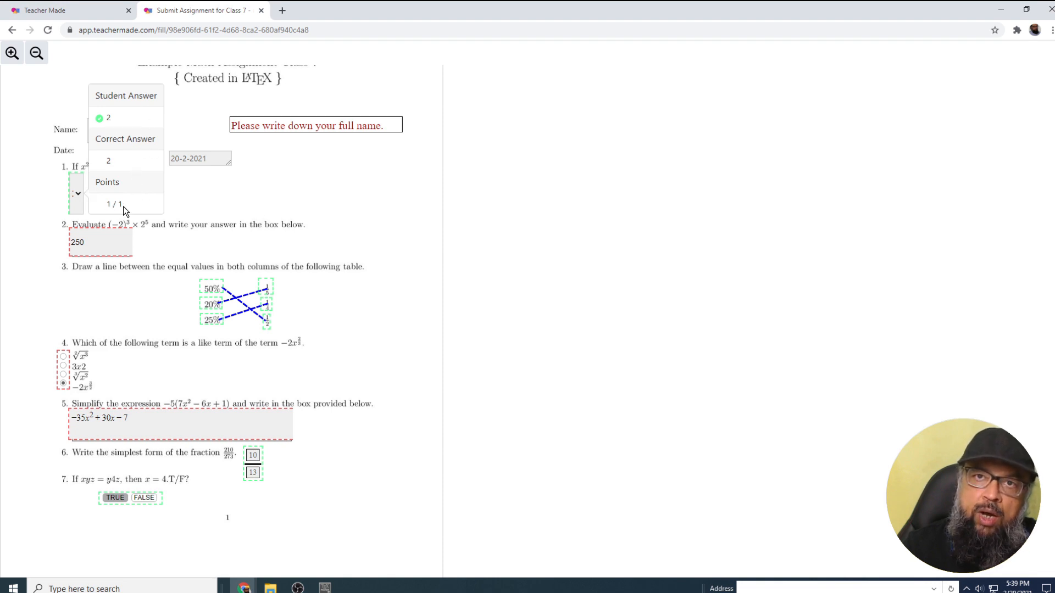
click(113, 242)
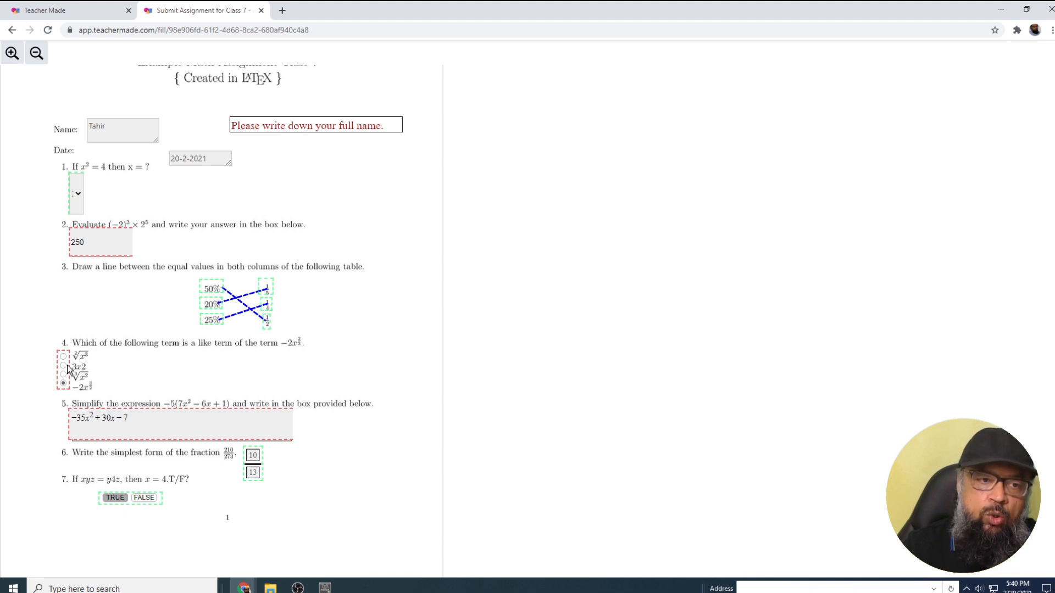
mouse_move(67, 365)
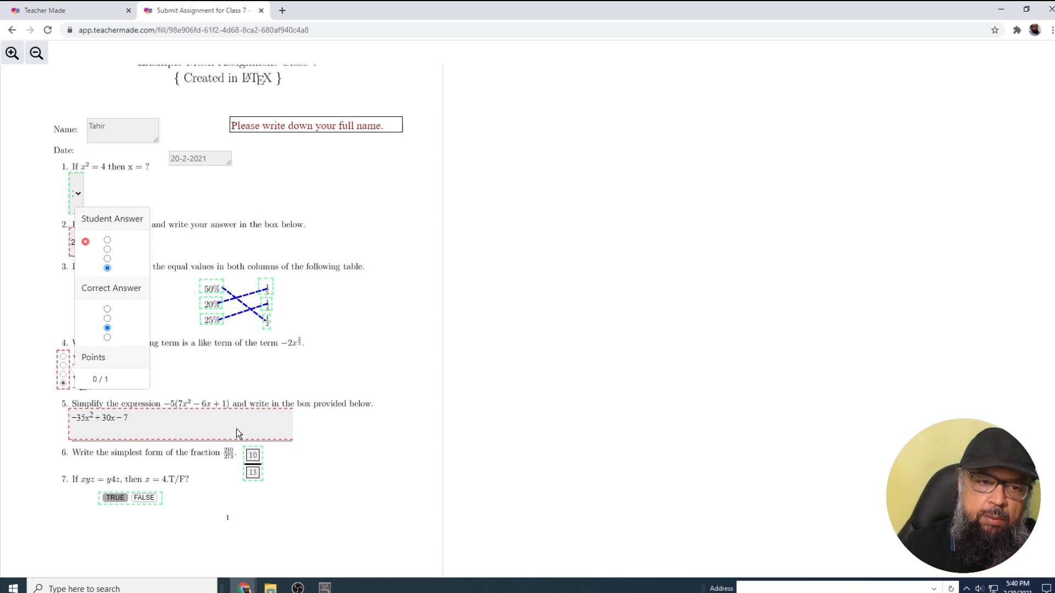
mouse_move(236, 429)
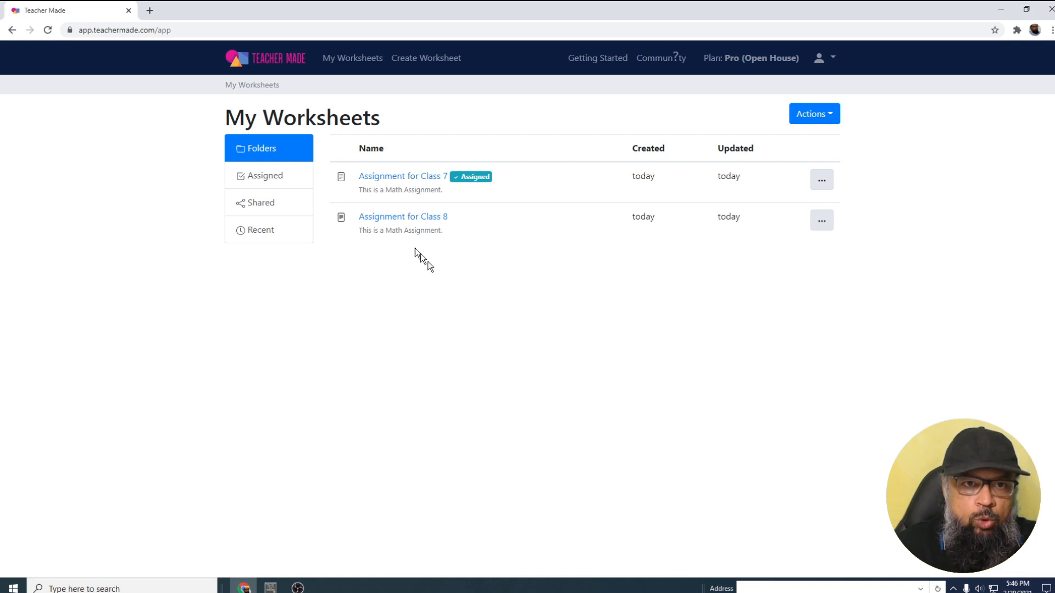
- Open Student 1's submission for the Class 7 assignment from the teacher's worksheets and look through the graded answers
click(429, 182)
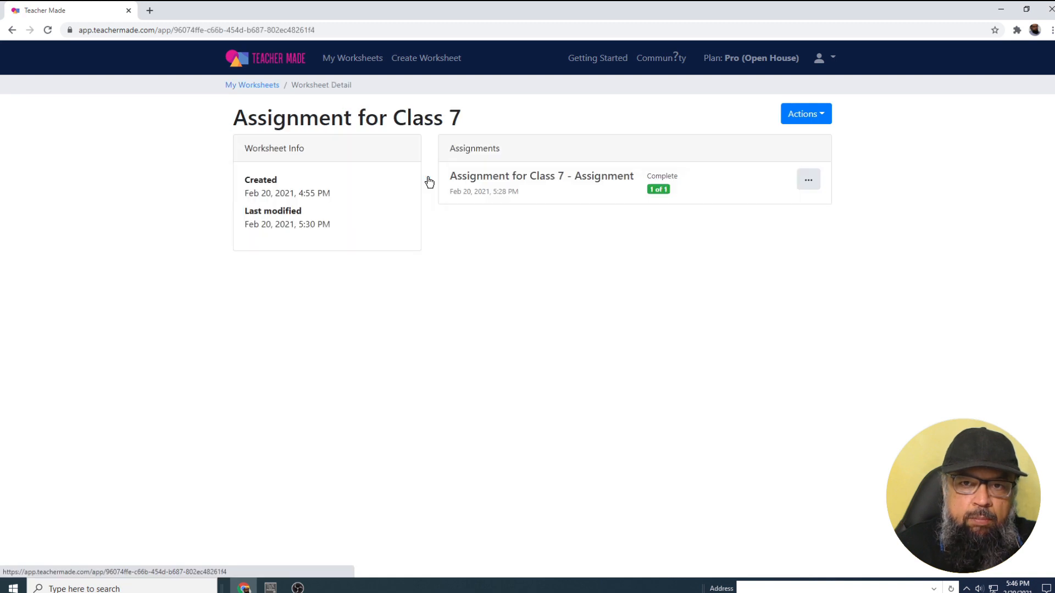
click(586, 181)
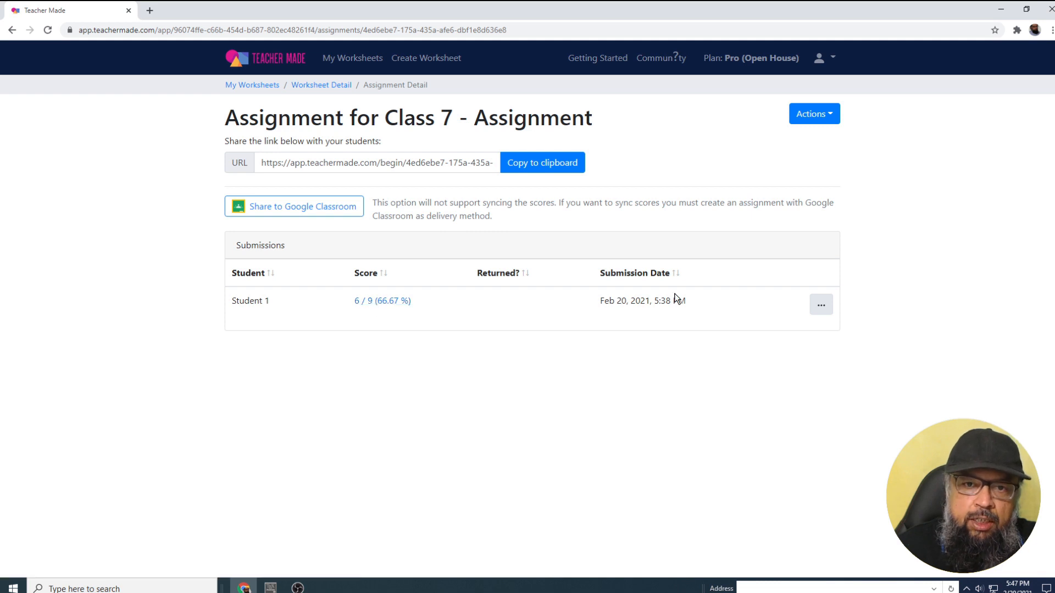
click(396, 301)
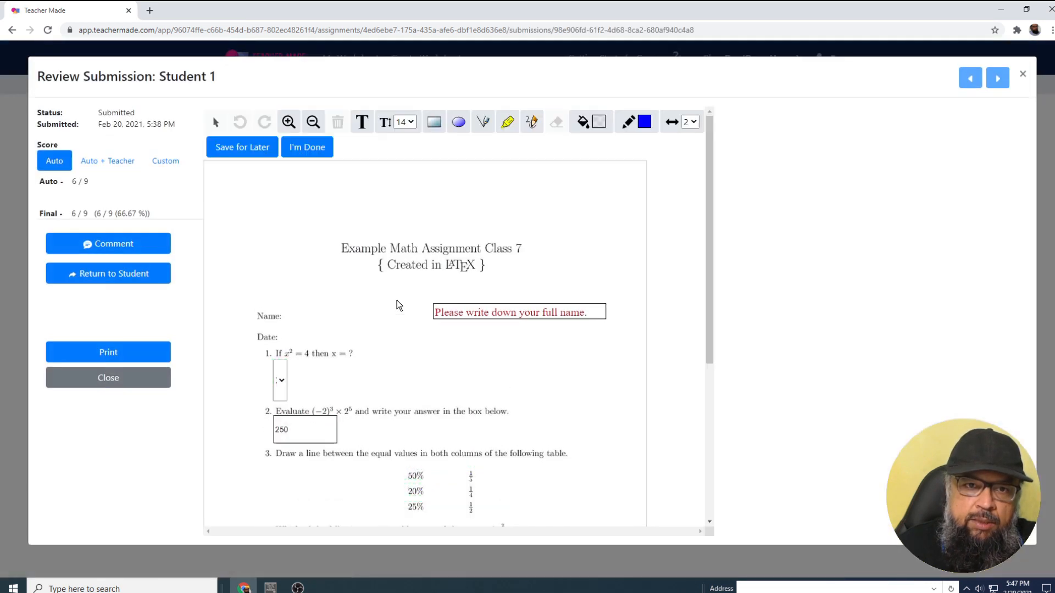
scroll(625, 278, down, 4)
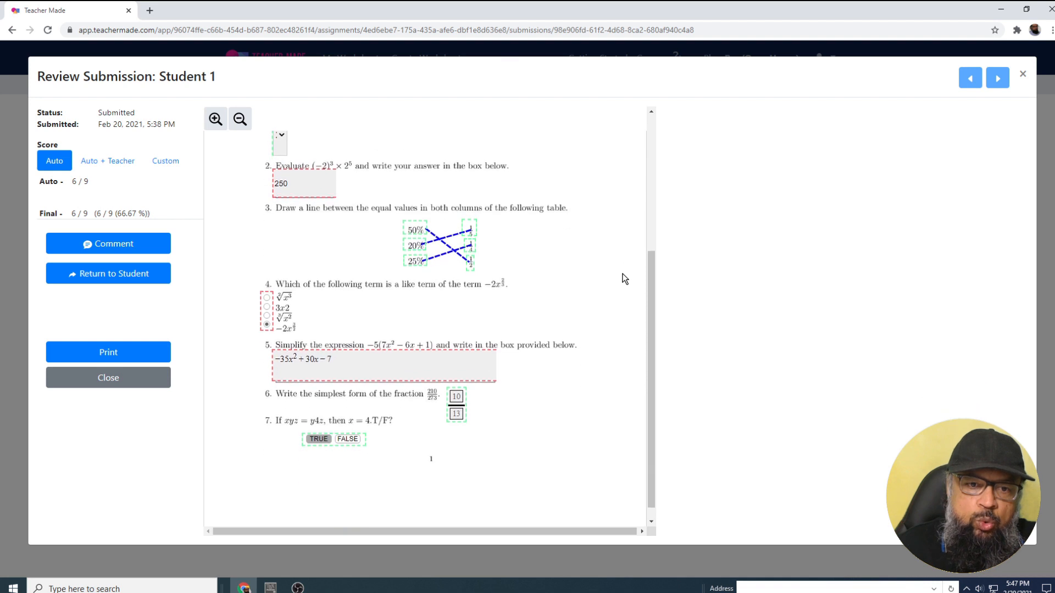
scroll(625, 278, up, 4)
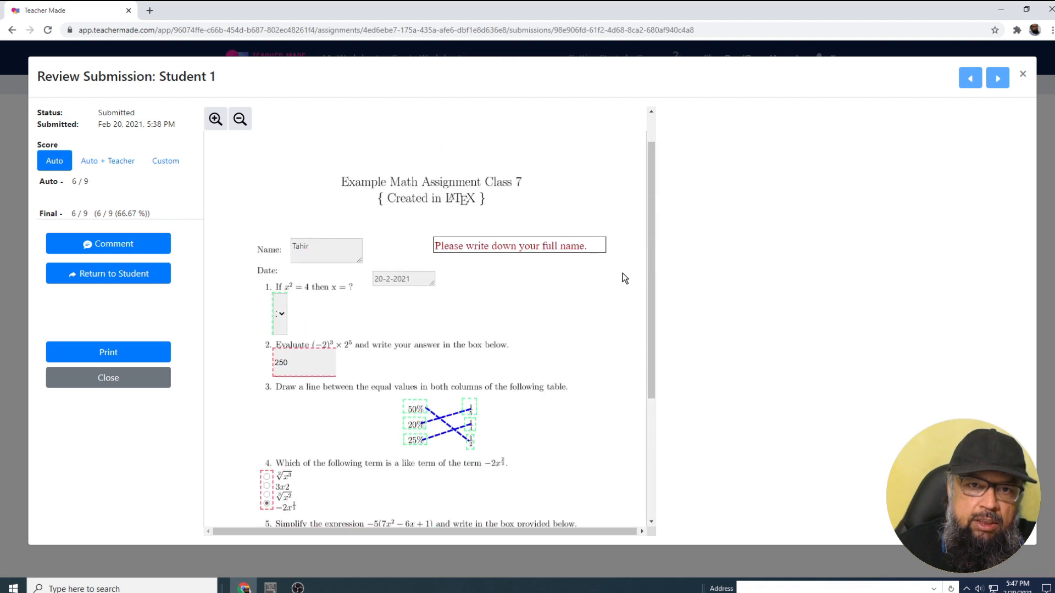
- Add the comment "Wel done!" to Student 1's submission and close the submission review
click(117, 251)
click(93, 324)
text(Wel done)
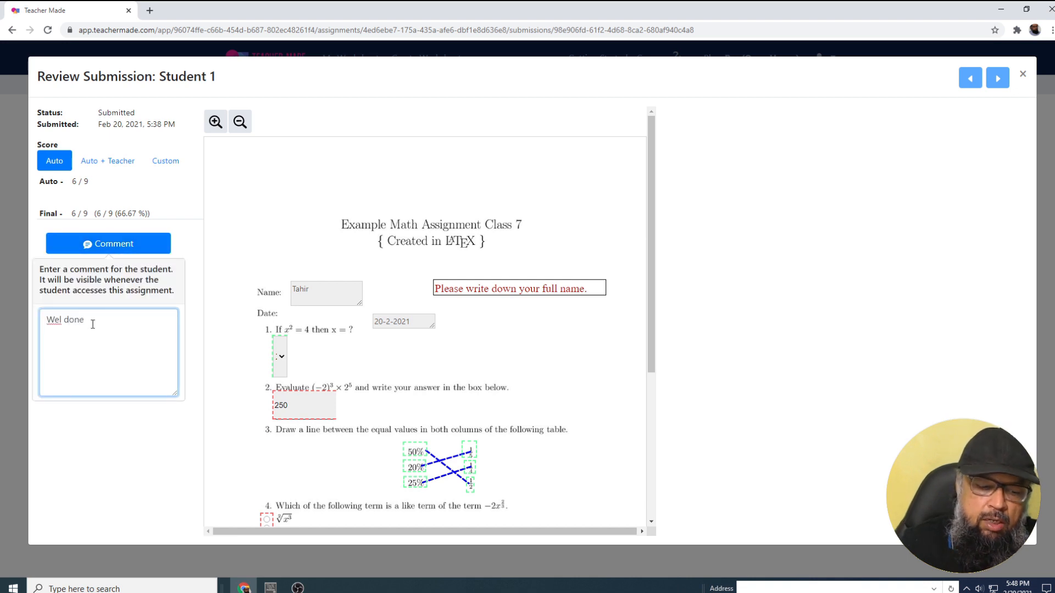
text(!)
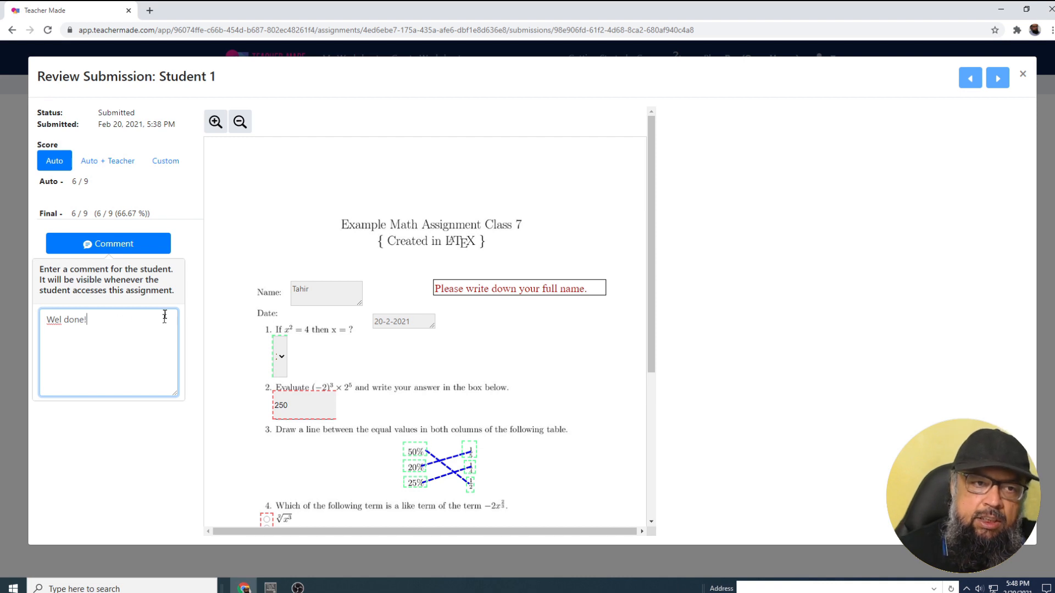
click(118, 245)
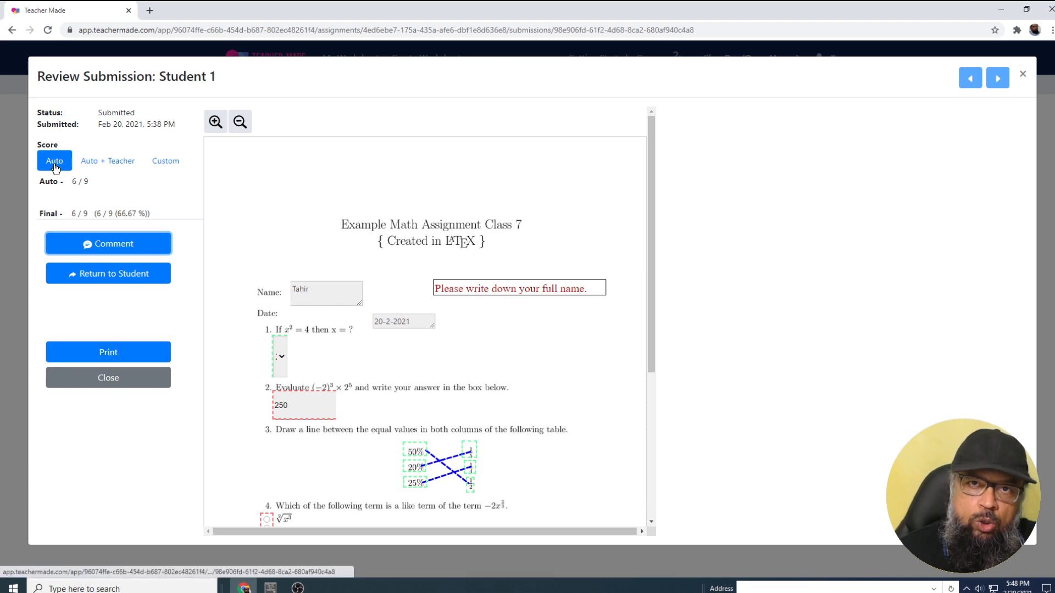
click(998, 80)
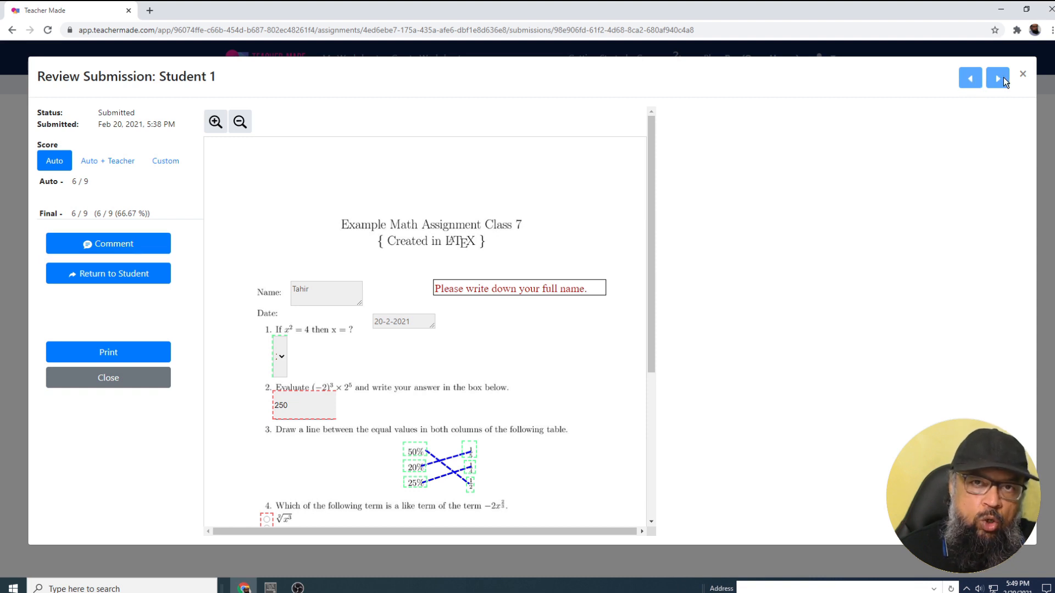
click(1022, 75)
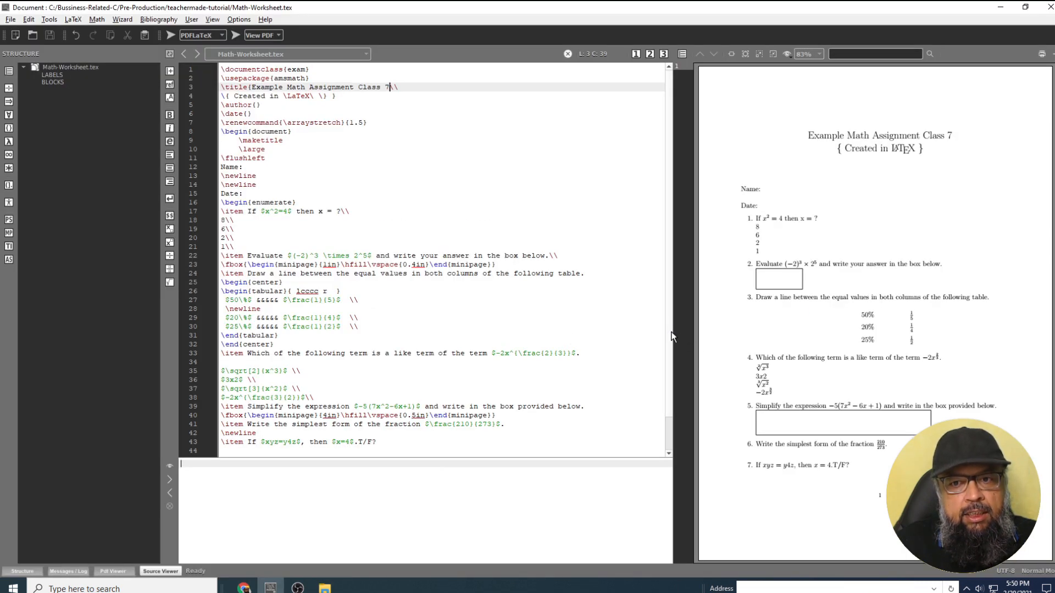
- Examine the LaTeX source of Math-Worksheet.tex alongside its PDF preview, adjusting the pane widths to view both
drag(674, 333, 510, 330)
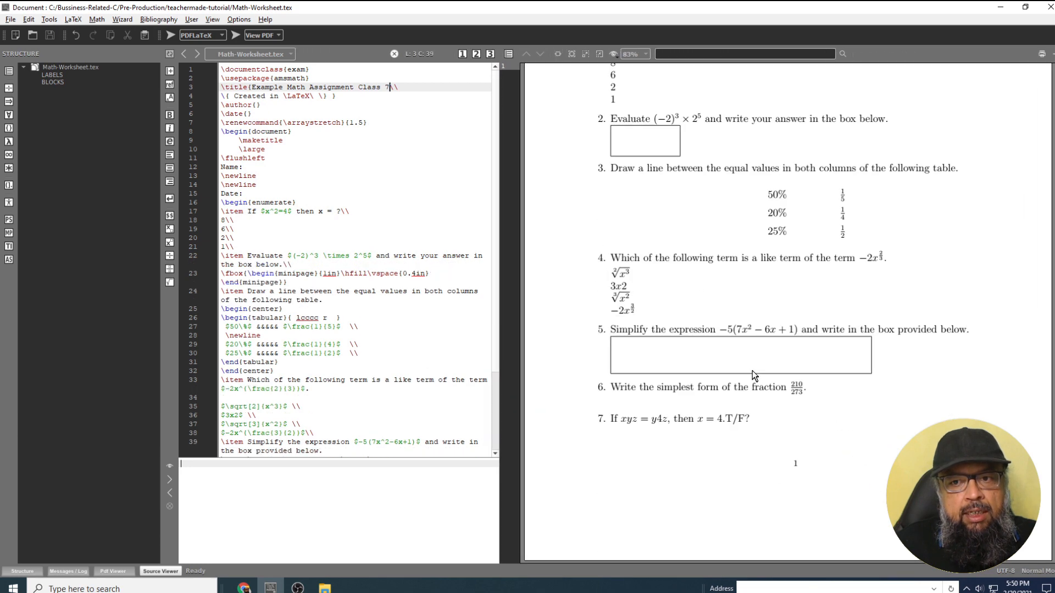
scroll(752, 370, up, 4)
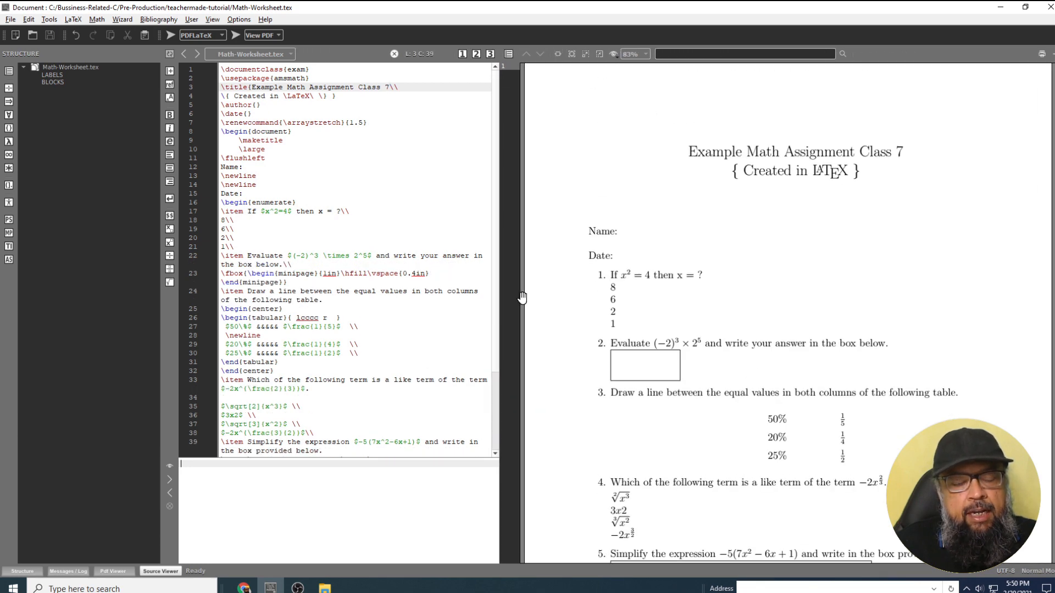
drag(498, 298, 627, 304)
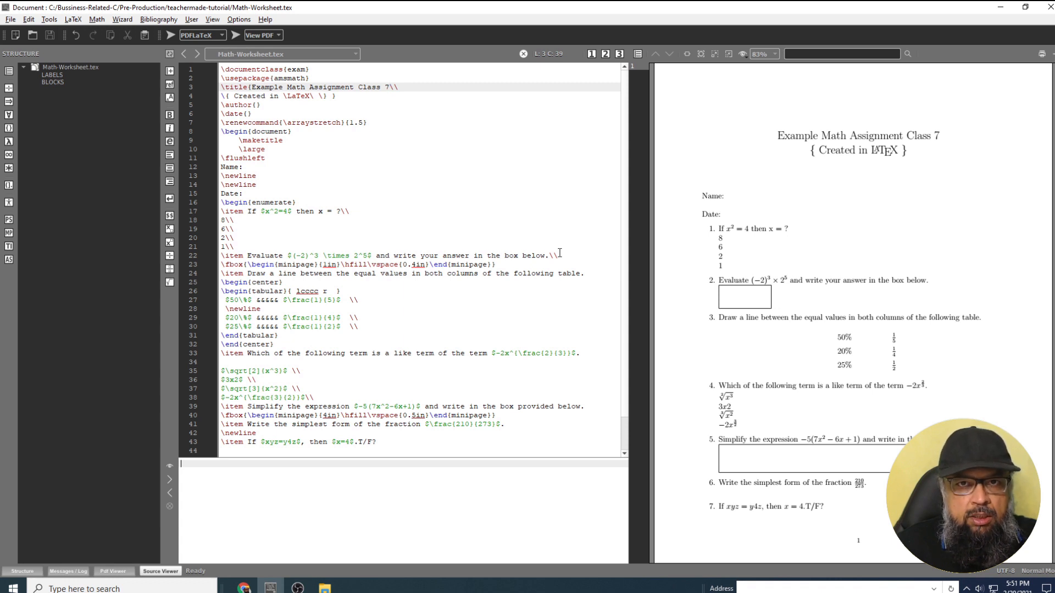
key(ctrl+a)
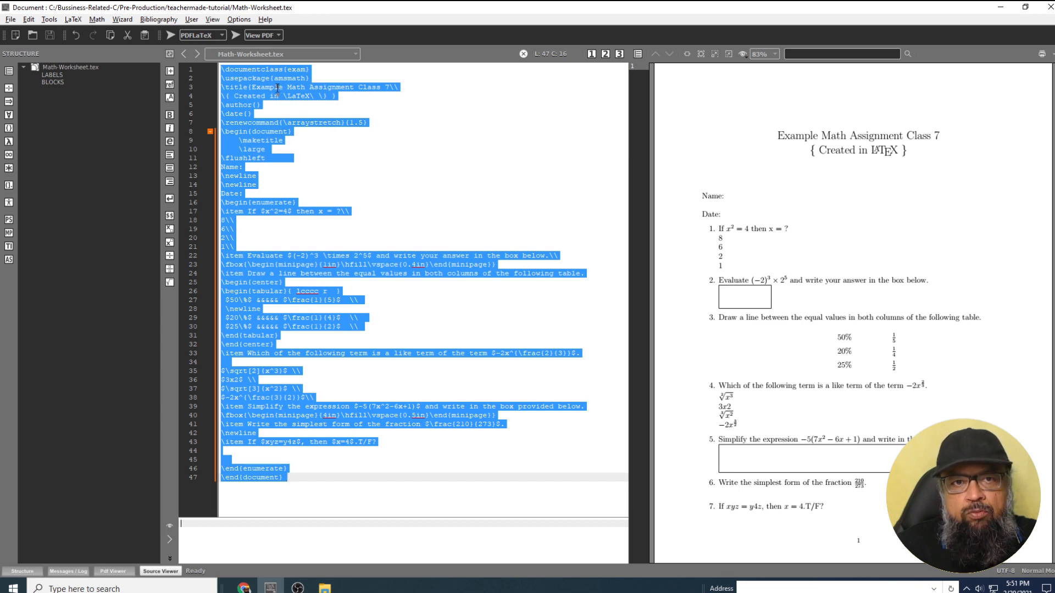
click(423, 443)
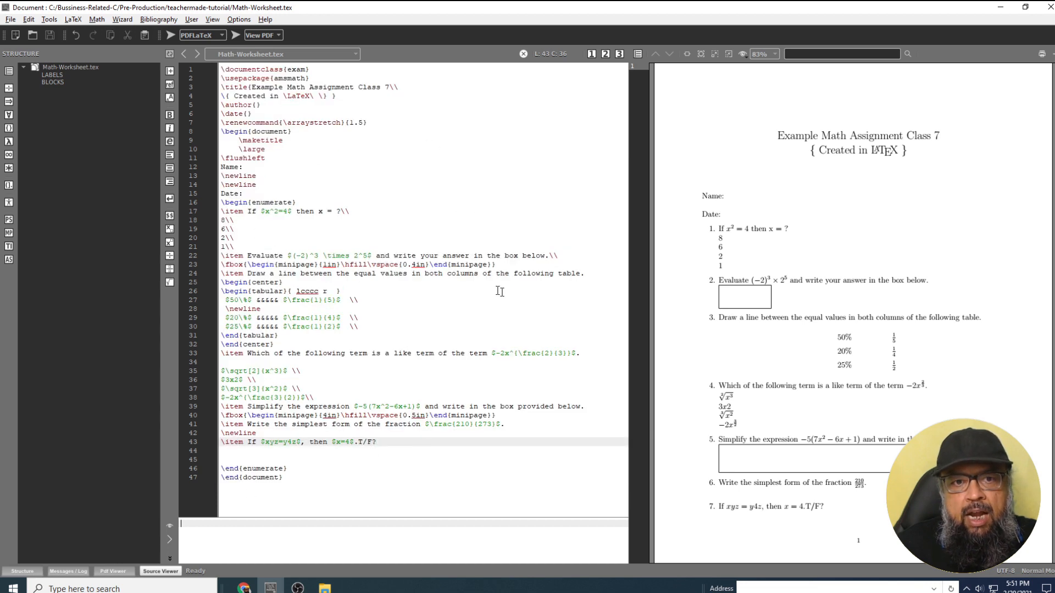